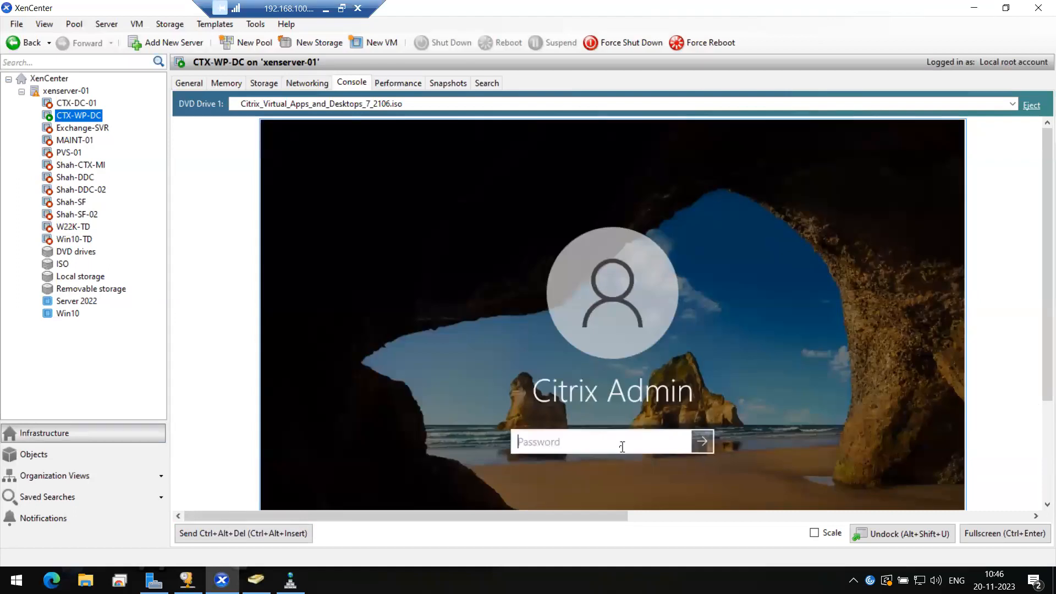
Step: Sign in to the CTX-WP-DC console with its password and view it full screen
text(•••••)
key(BackSpace)
key(BackSpace)
key(BackSpace)
key(BackSpace)
key(BackSpace)
text(•••••••••)
key(Return)
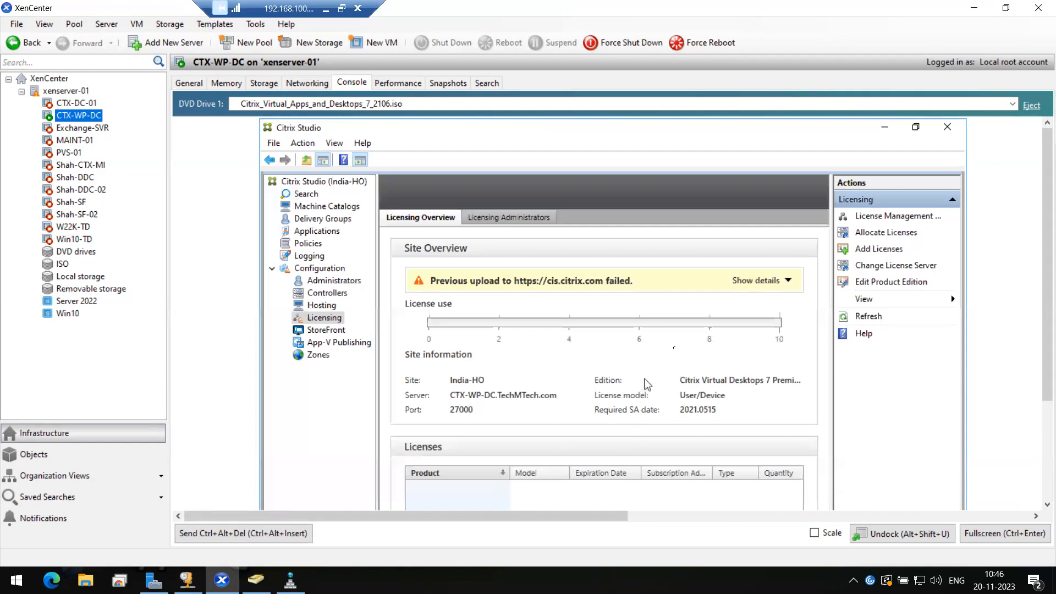
click(984, 534)
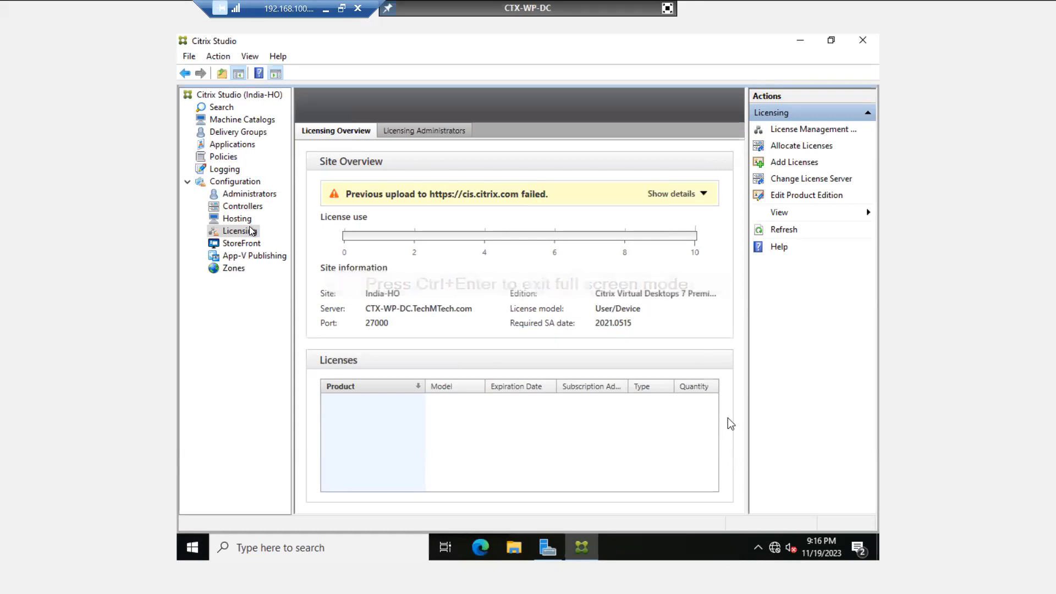
Step: Check India-HO's empty Machine Catalogs list, leave full screen, and select the Server 2022 template
click(238, 121)
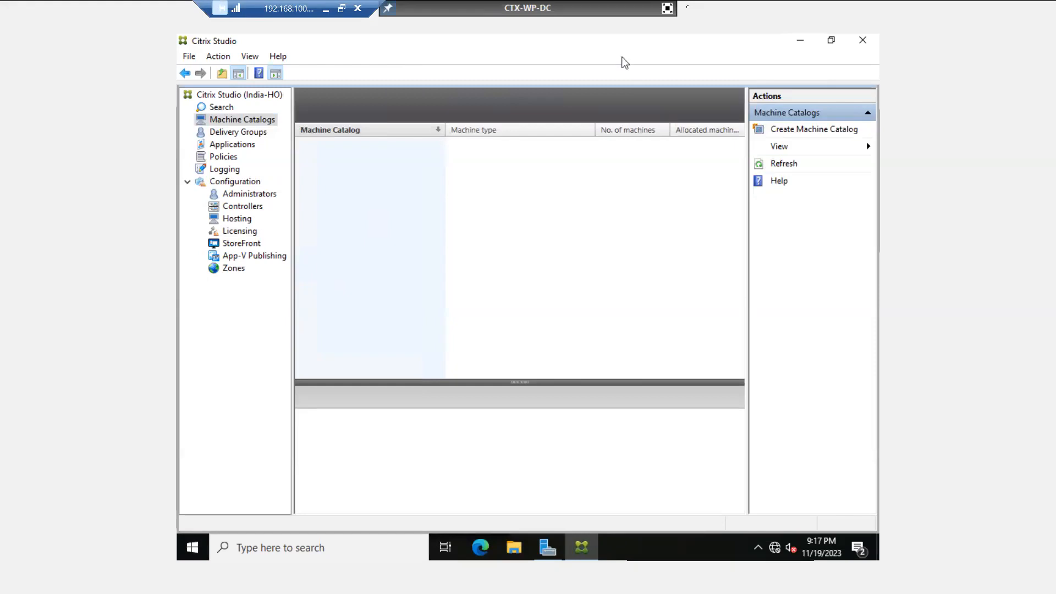
click(667, 8)
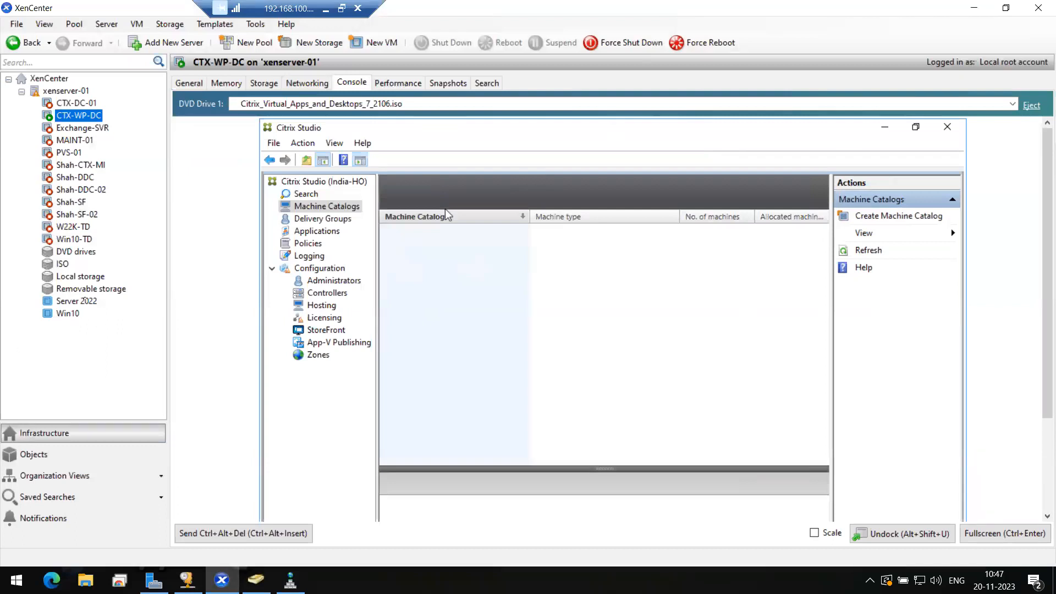
click(81, 302)
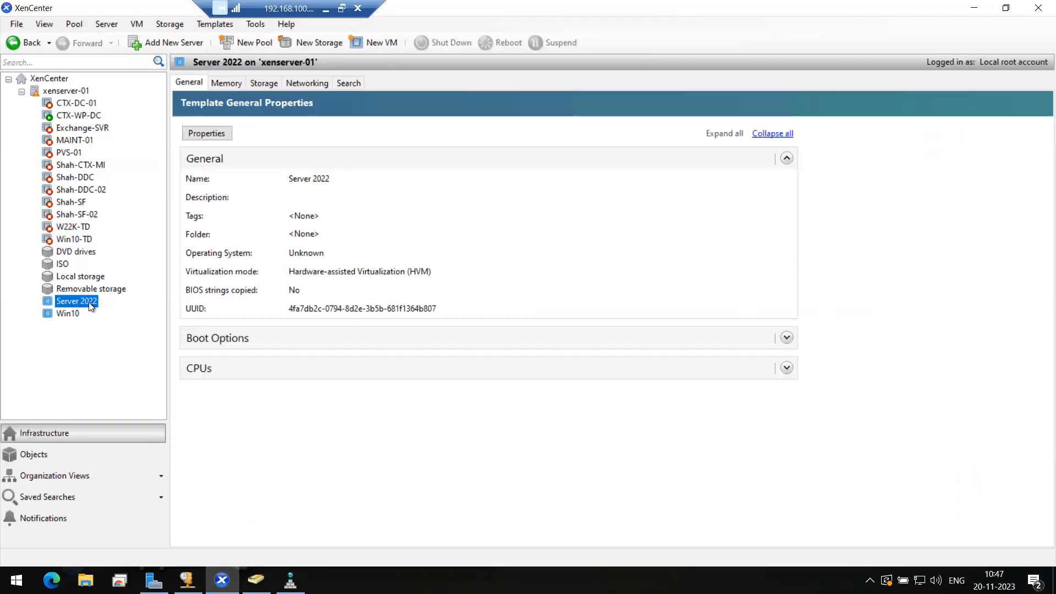
Step: Quick Create VM Server 2022 (1) from the Server 2022 template and watch it boot in the console
right_click(91, 306)
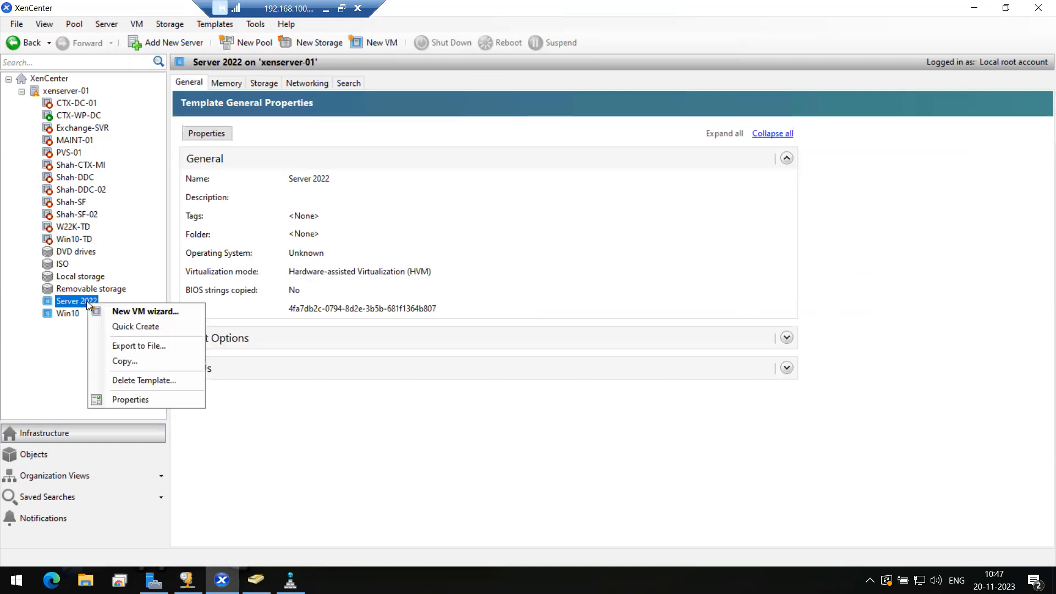
click(136, 326)
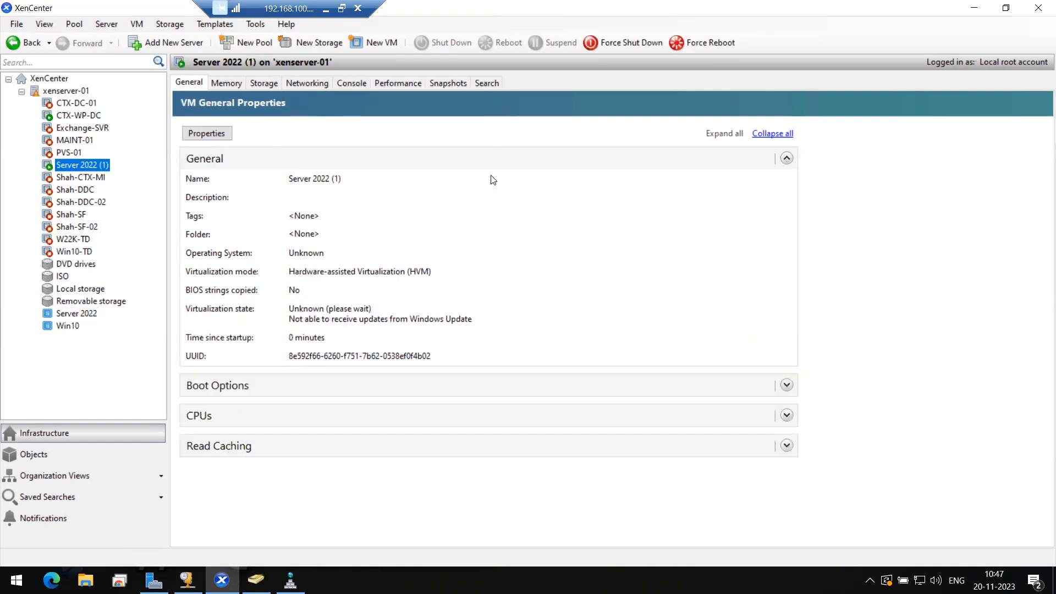
click(357, 83)
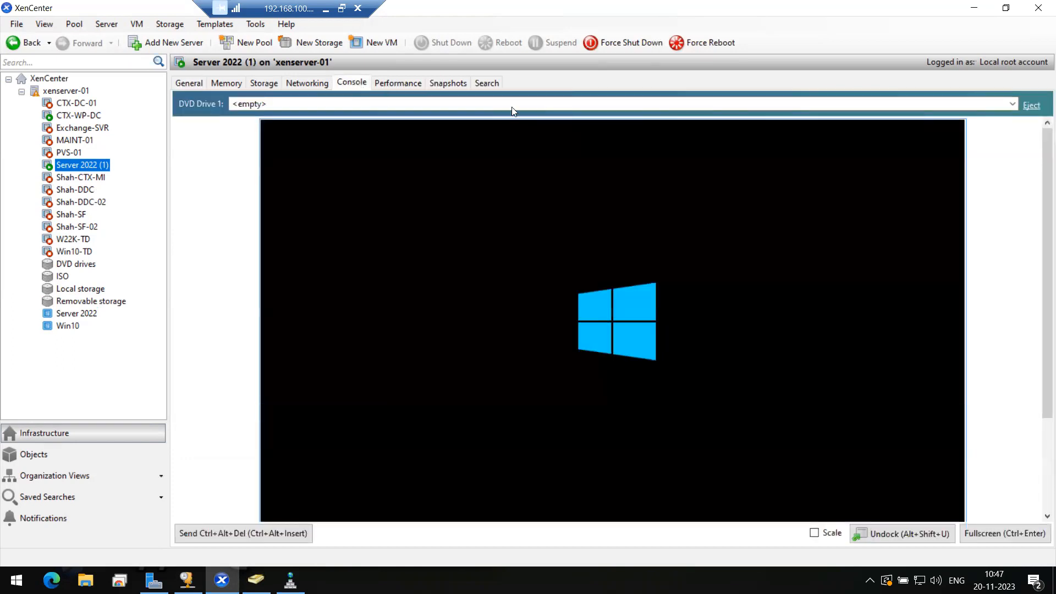
right_click(84, 166)
Step: Open Server 2022 (1)'s Properties and type CTX-WP-MST-HR as its name
click(115, 259)
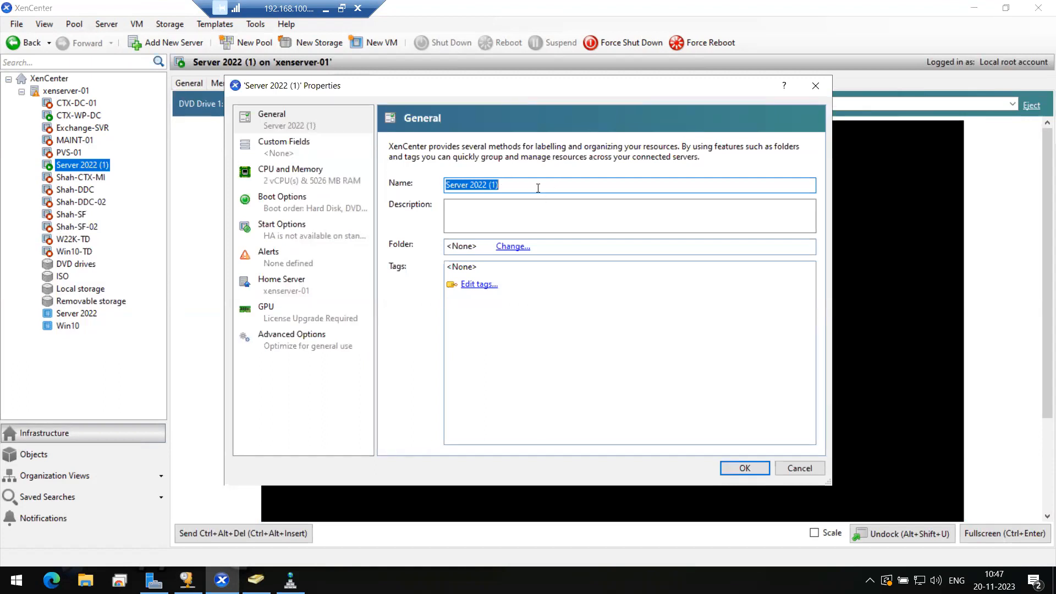
text(CTX)
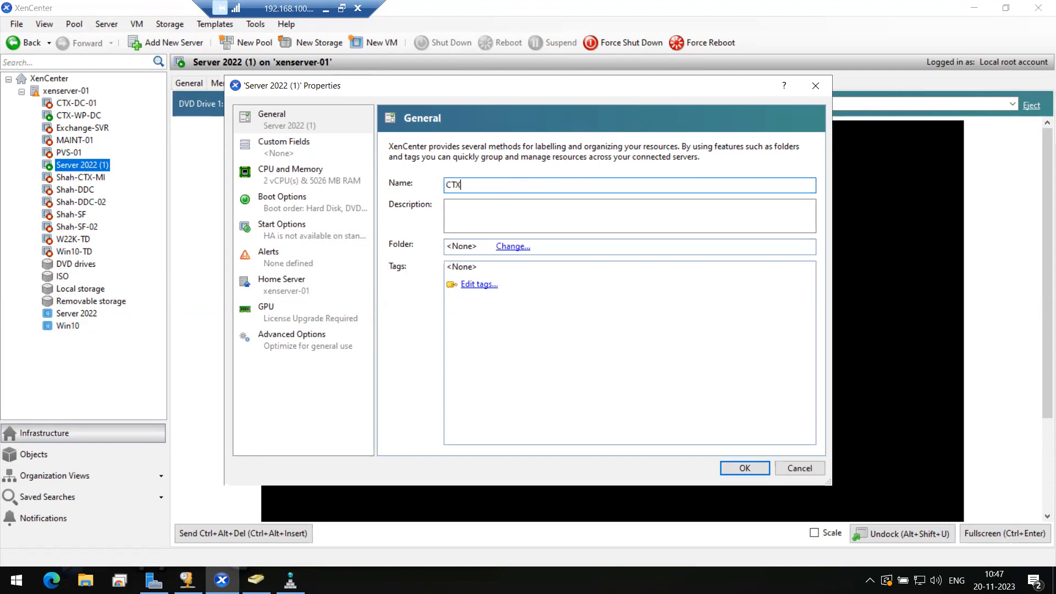
text(-WP-MST-)
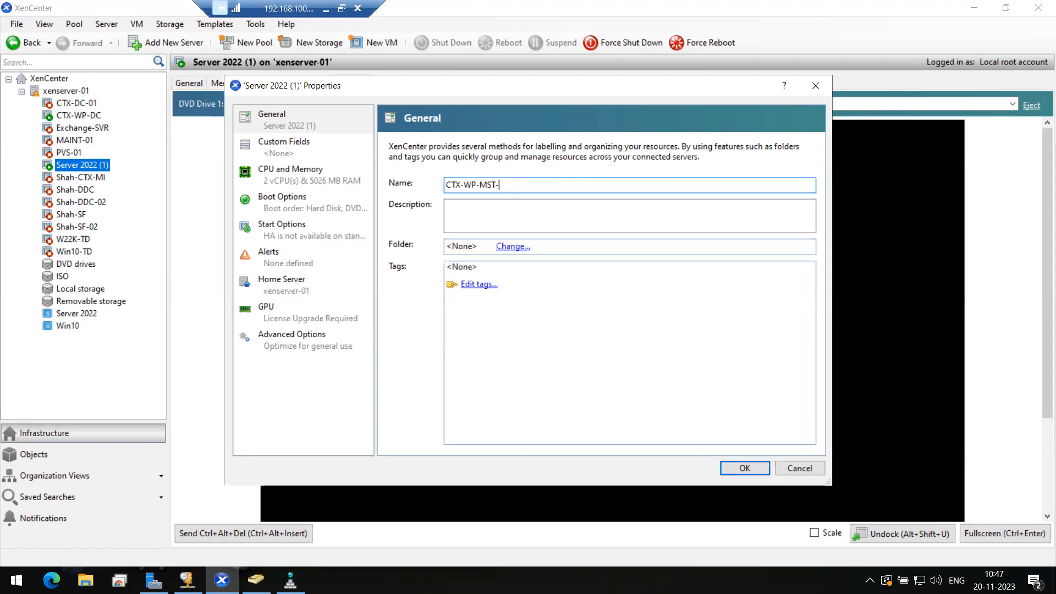
text(HR)
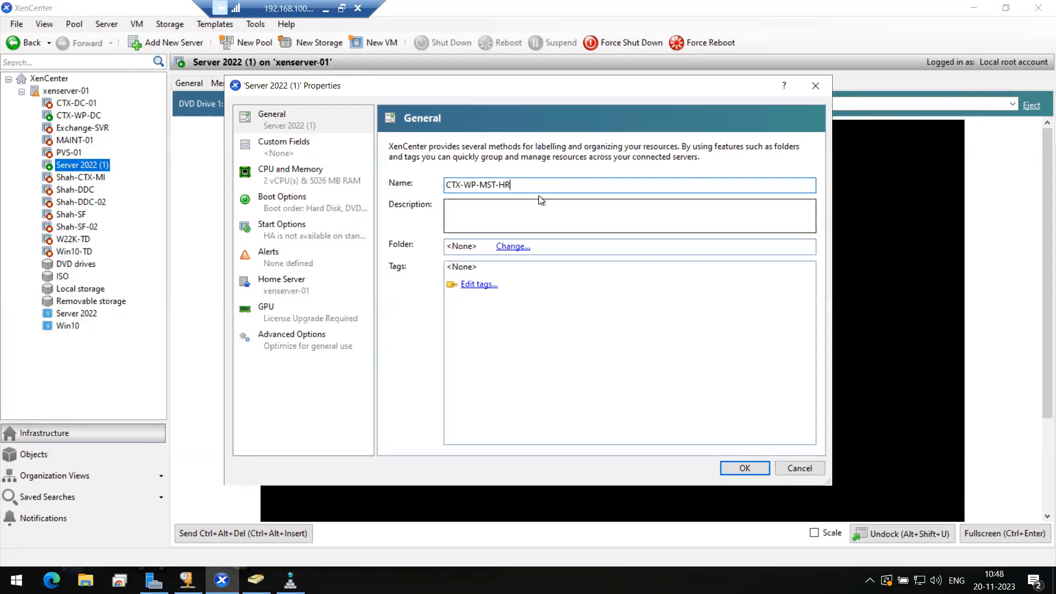
Step: Check the full CTX-WP-MST-HR name in the Name field and apply it with OK
drag(523, 185, 442, 187)
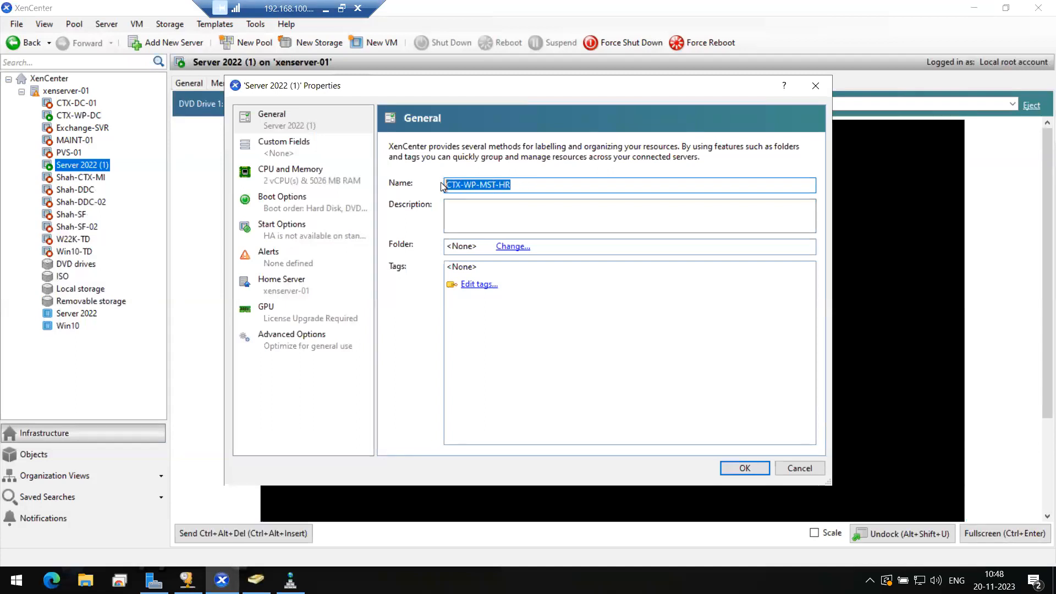
click(531, 183)
key(shift+Left)
key(shift+Left)
key(shift+Left)
key(shift+Left)
key(shift+Left)
key(shift+Left)
key(shift+Left)
key(shift+Left)
key(shift+Left)
key(shift+Left)
key(shift+Left)
key(shift+Left)
key(shift+Left)
click(535, 184)
drag(535, 184, 464, 186)
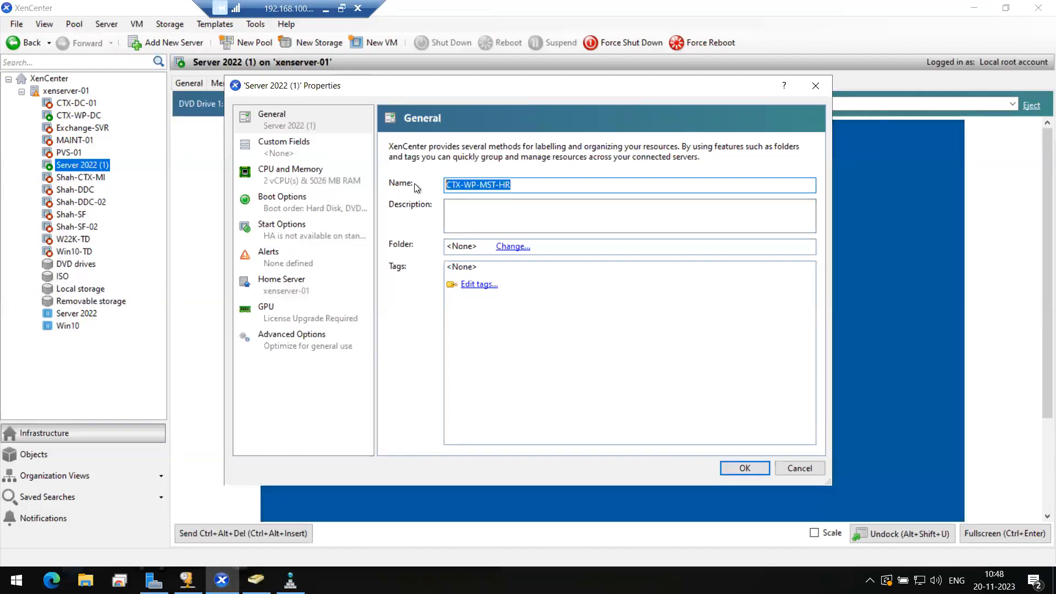
click(554, 185)
double_click(469, 185)
click(531, 184)
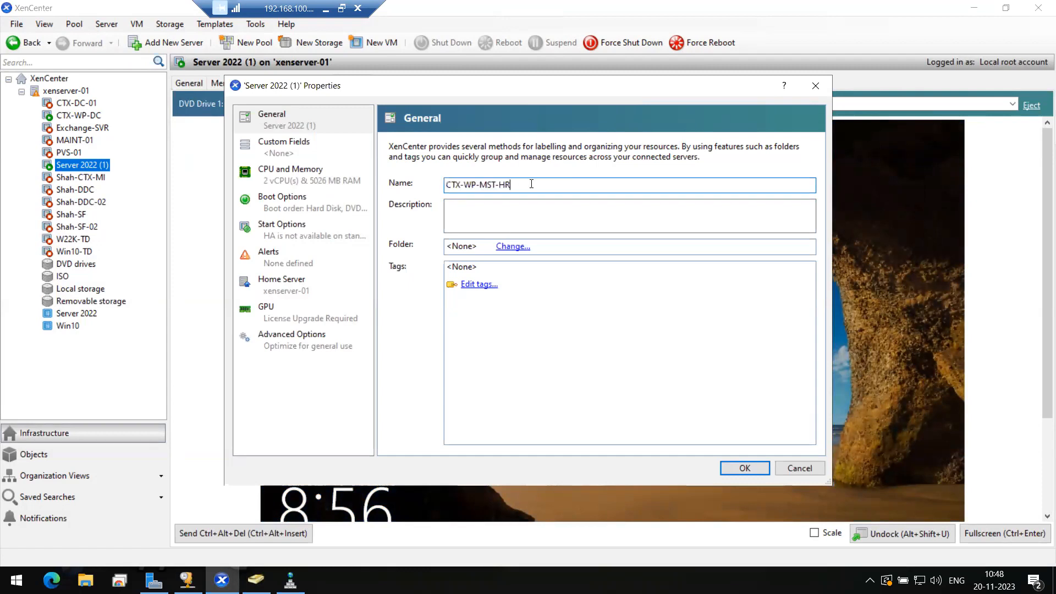
drag(532, 184, 411, 176)
click(526, 185)
drag(528, 185, 435, 183)
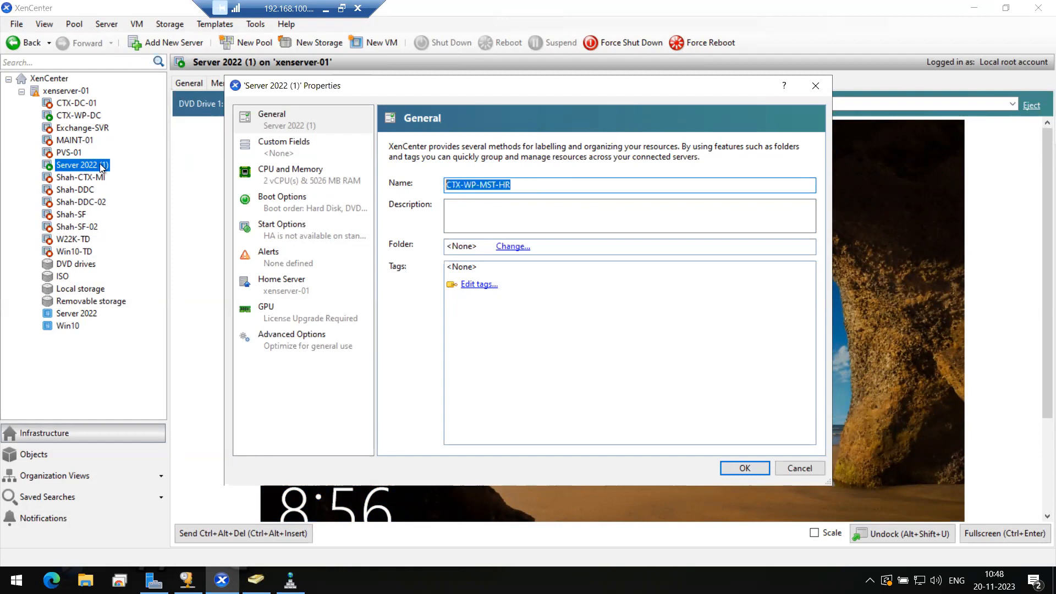
click(536, 184)
drag(536, 184, 456, 181)
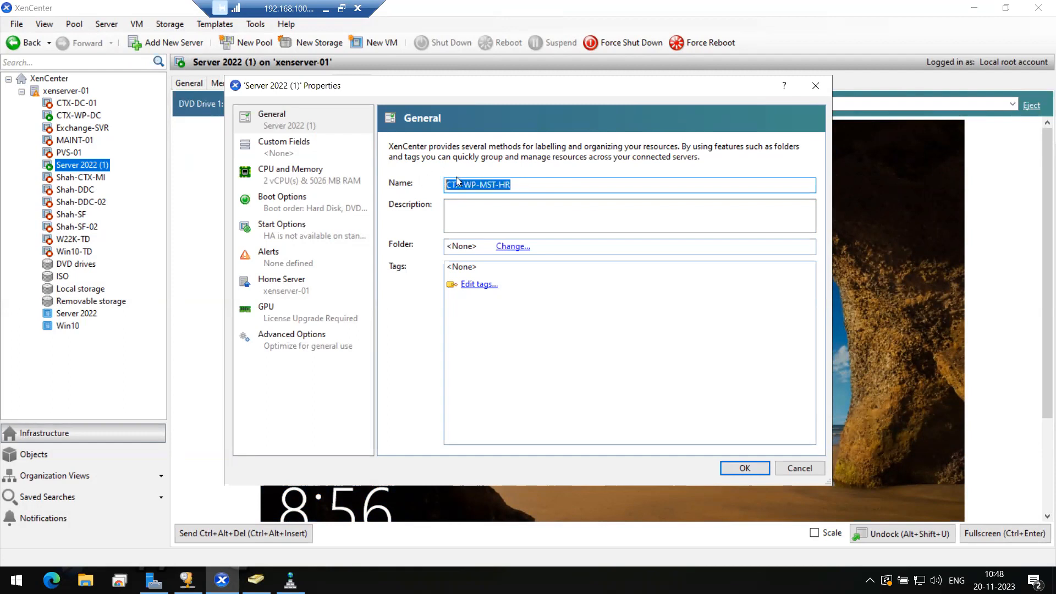
click(536, 186)
drag(546, 185, 441, 184)
click(521, 187)
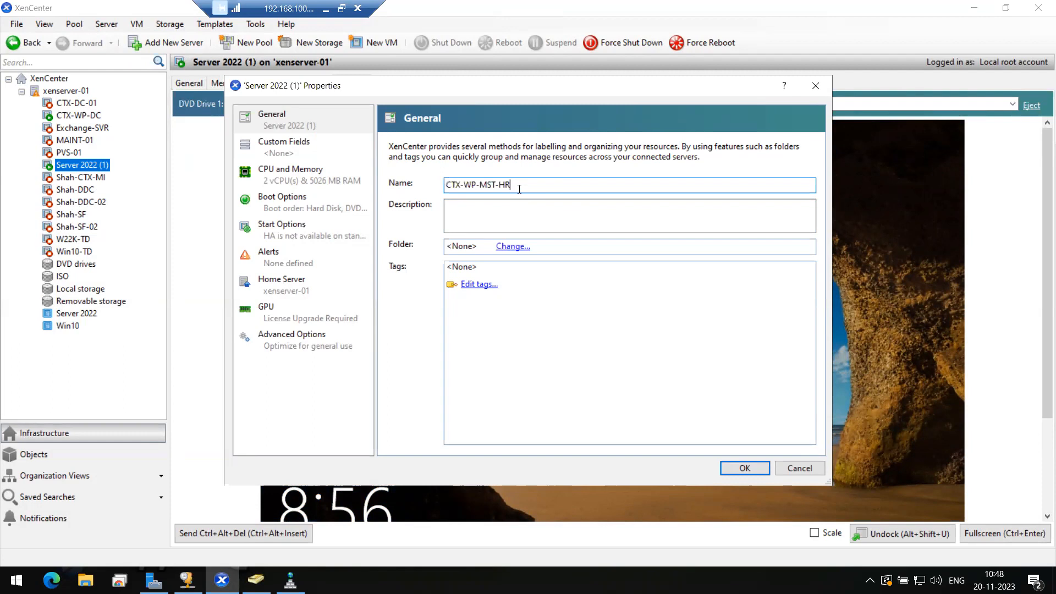
drag(534, 187, 433, 184)
click(522, 185)
drag(528, 185, 440, 184)
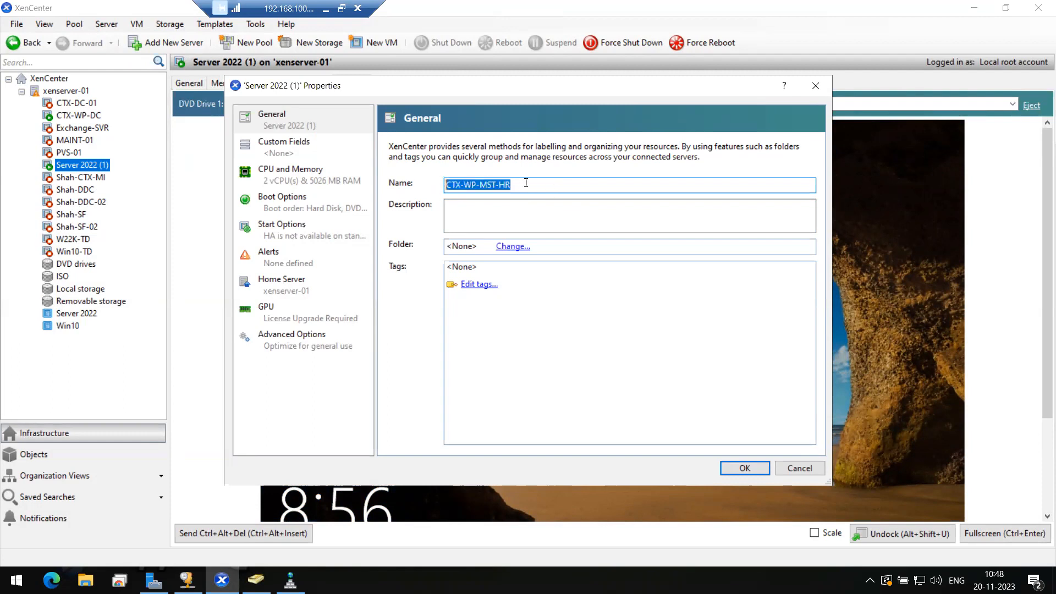
click(734, 467)
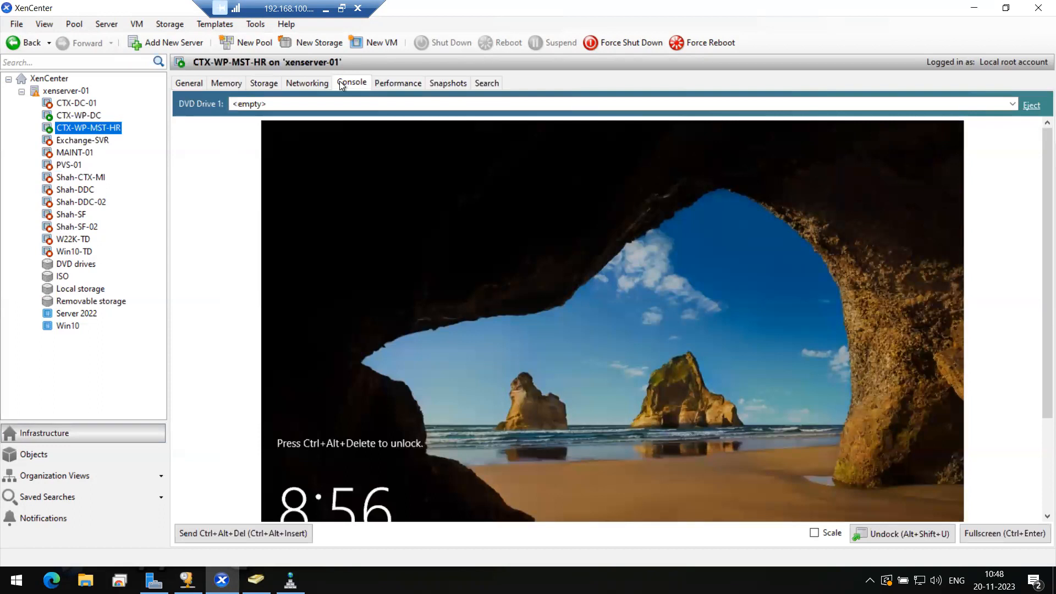
Step: Send Ctrl+Alt+Del to CTX-WP-MST-HR and sign in with the Administrator password
click(226, 531)
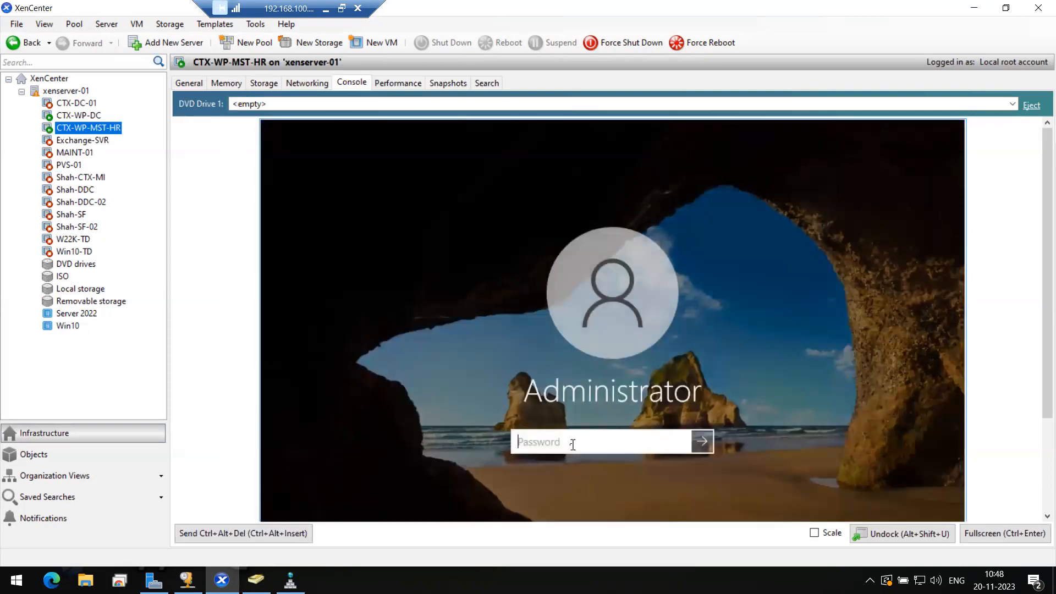
text(•••••)
key(BackSpace)
key(BackSpace)
key(BackSpace)
key(BackSpace)
key(BackSpace)
text(••••••••••)
key(Return)
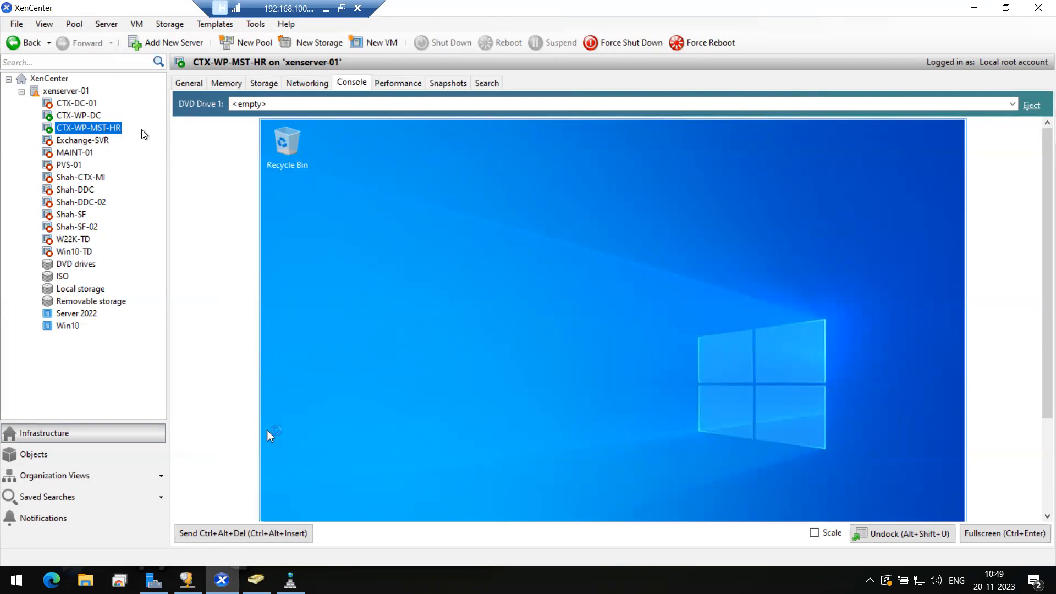
click(816, 536)
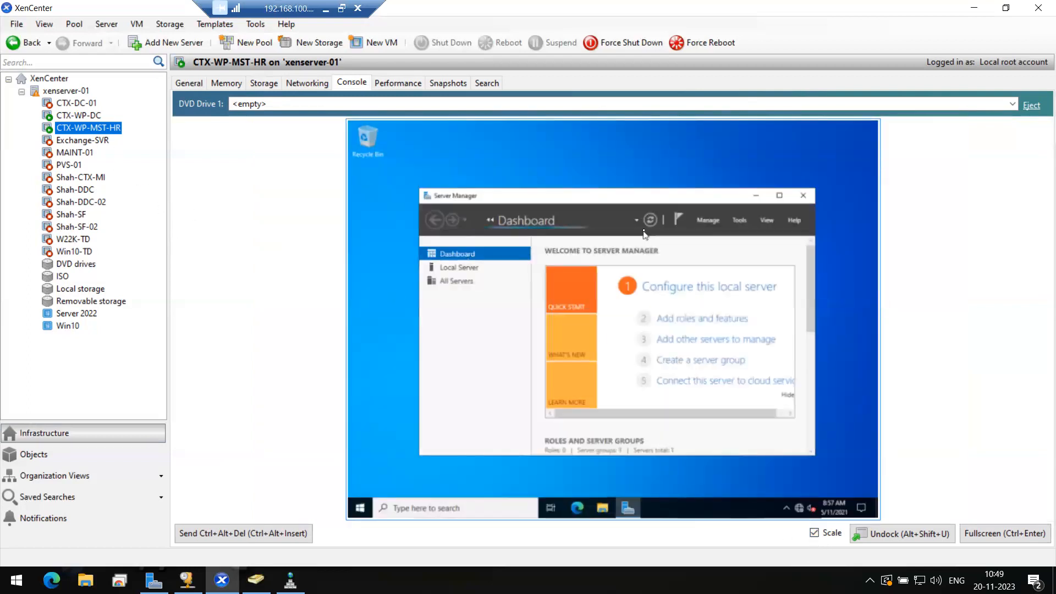
click(779, 196)
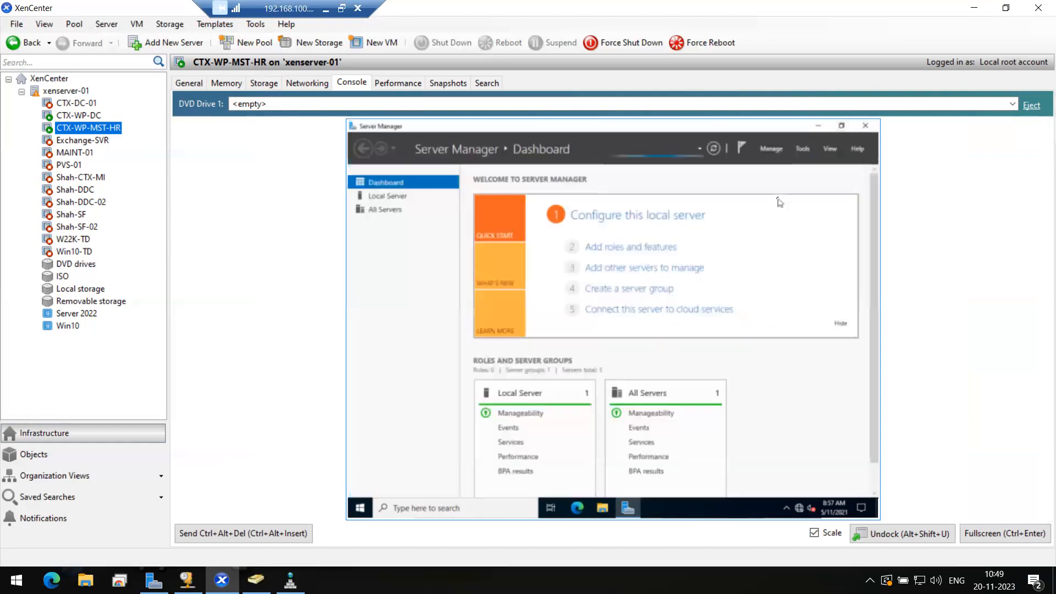
click(385, 198)
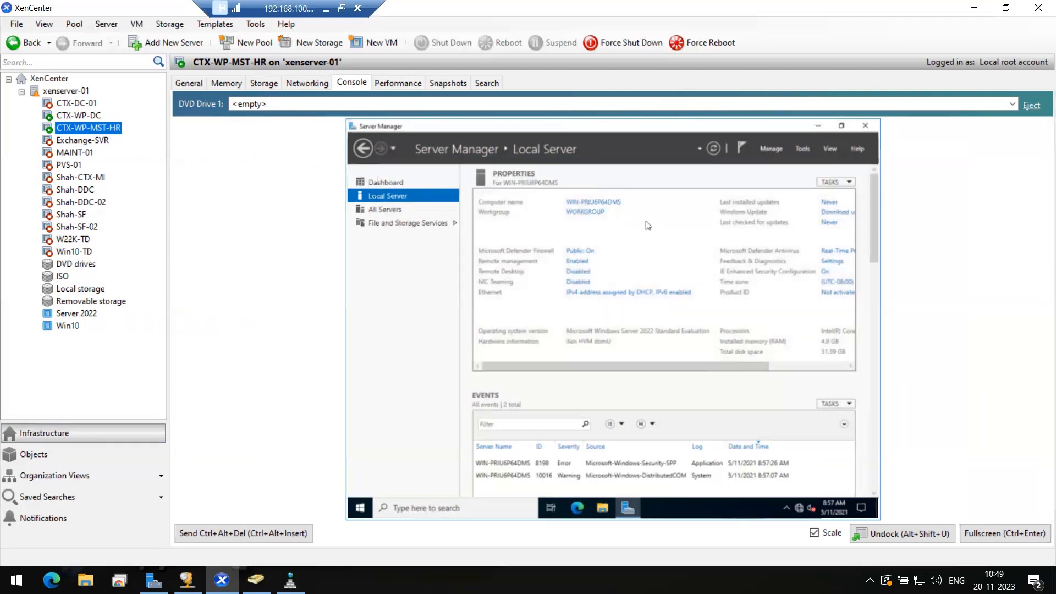
click(595, 206)
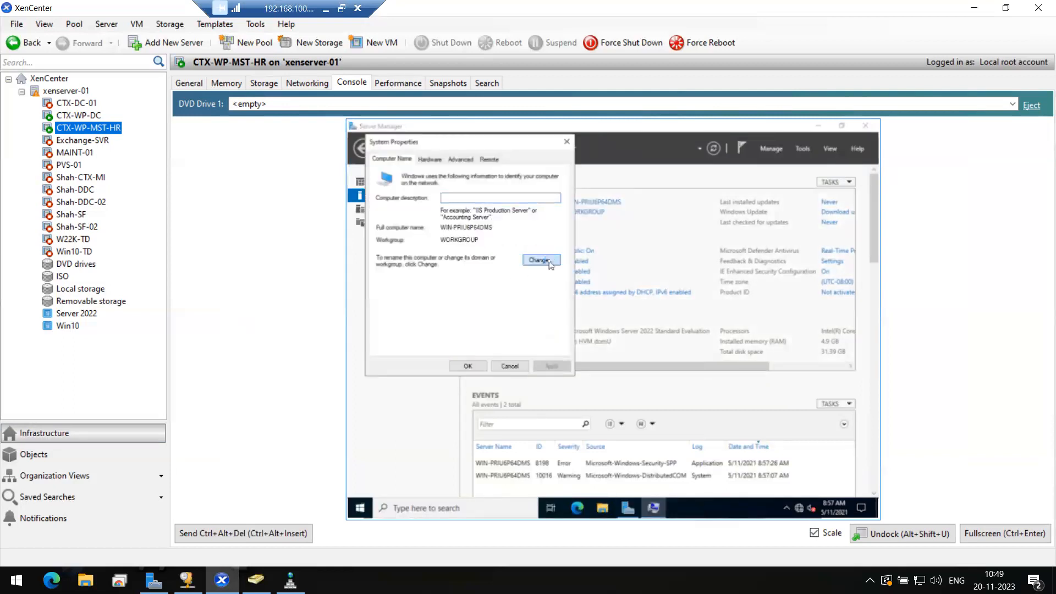
Step: Set computer name CTX-WP-MST-HR and make the VM a member of domain techmtech.com
click(548, 260)
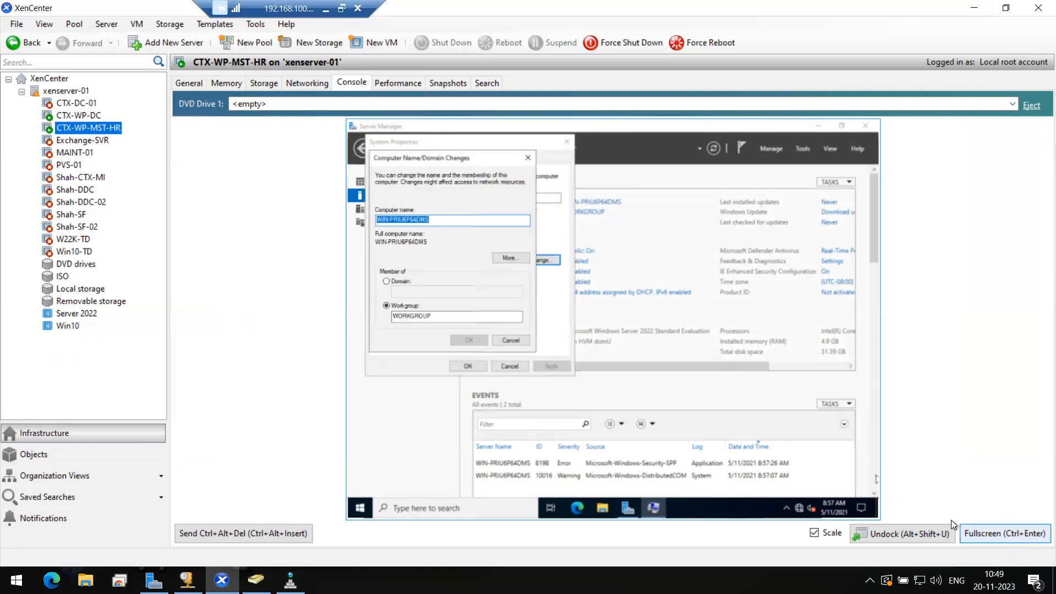
click(815, 532)
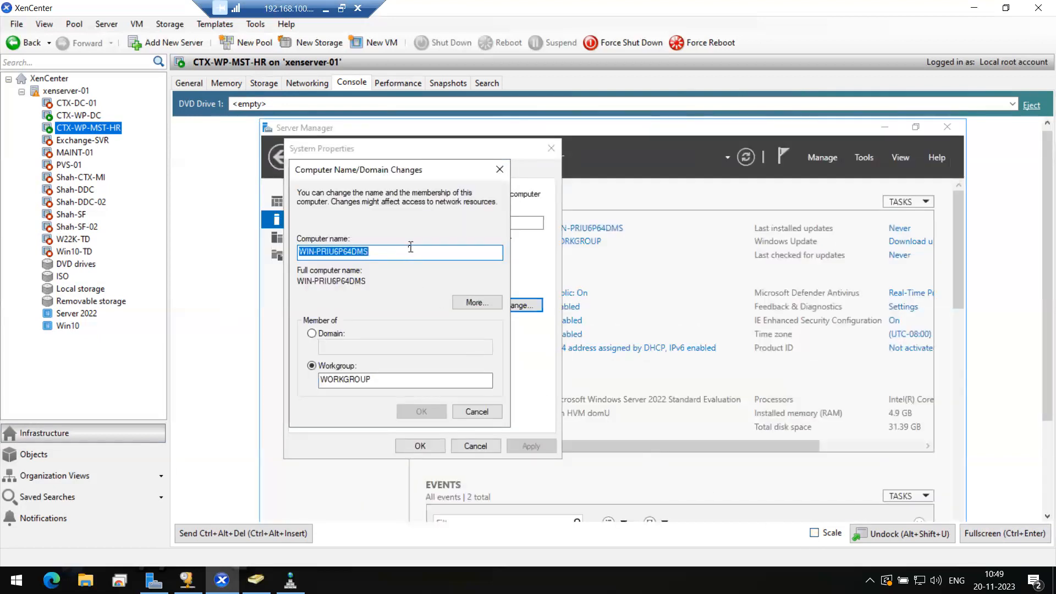
text(CT)
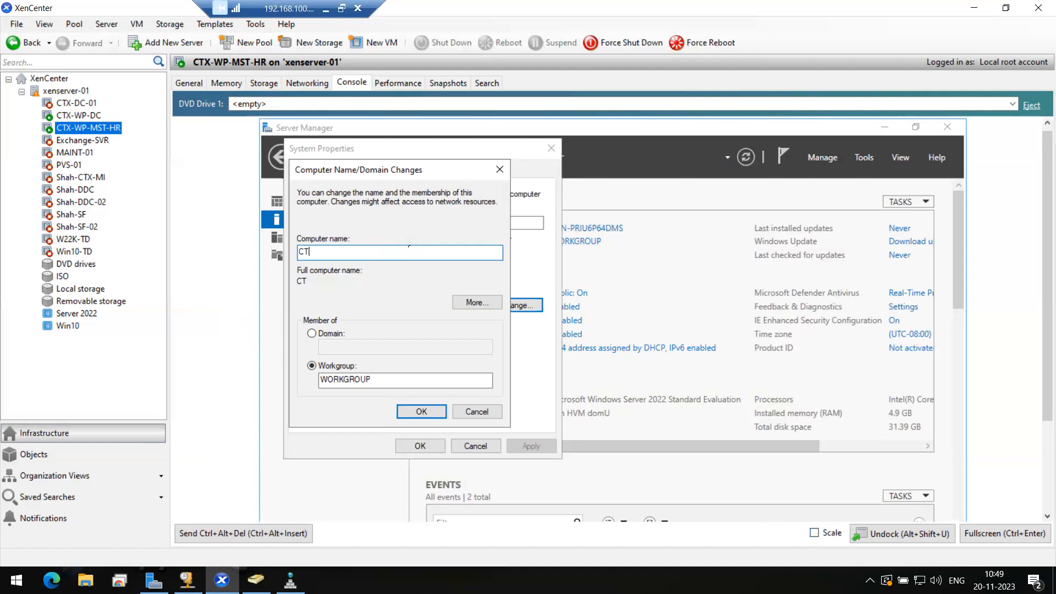
text(X-WP-MST-HR)
drag(365, 252, 292, 249)
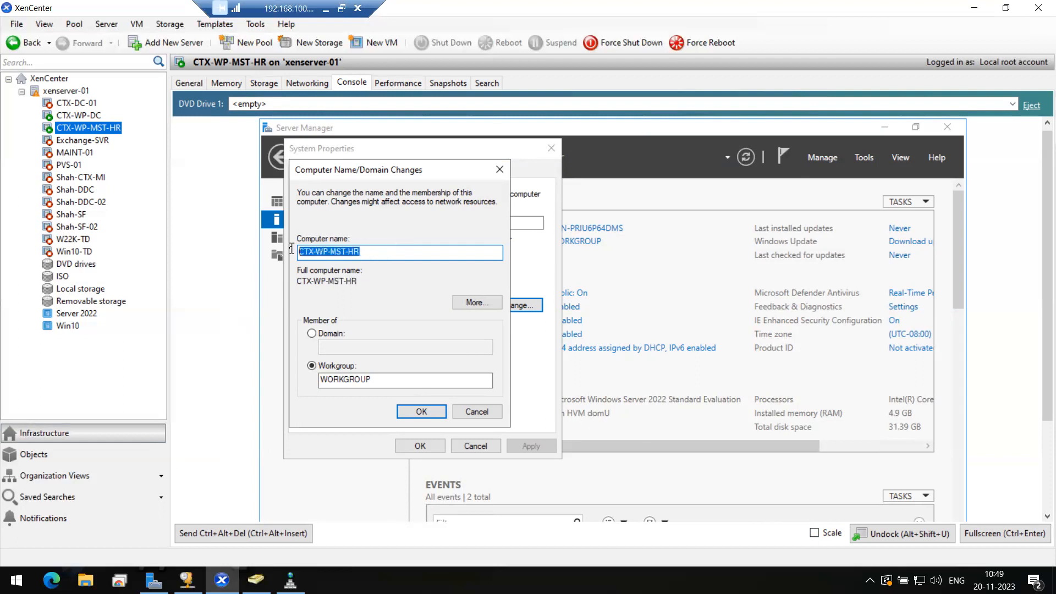
click(323, 334)
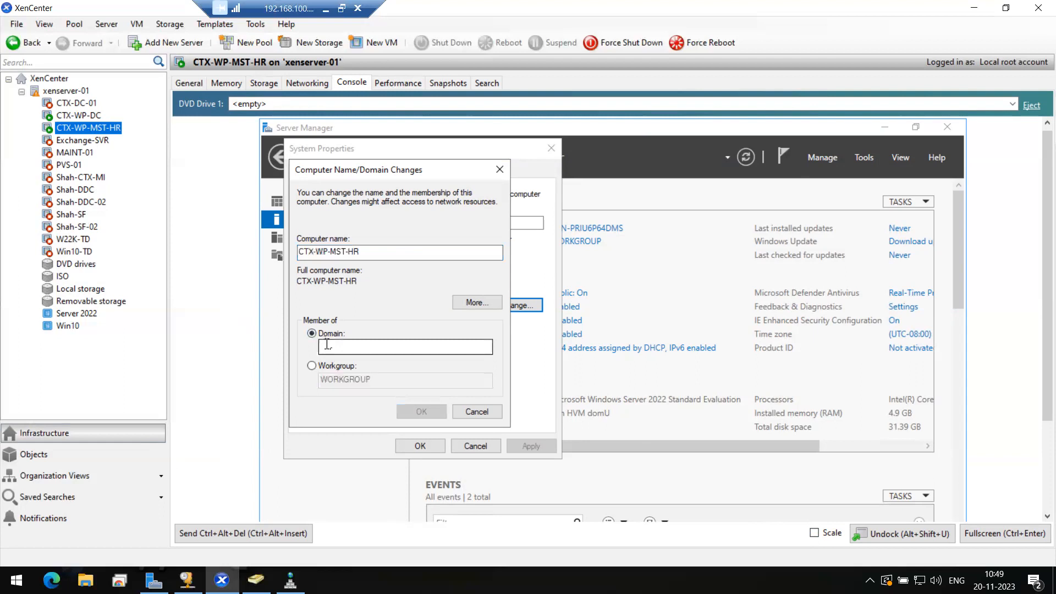
click(333, 347)
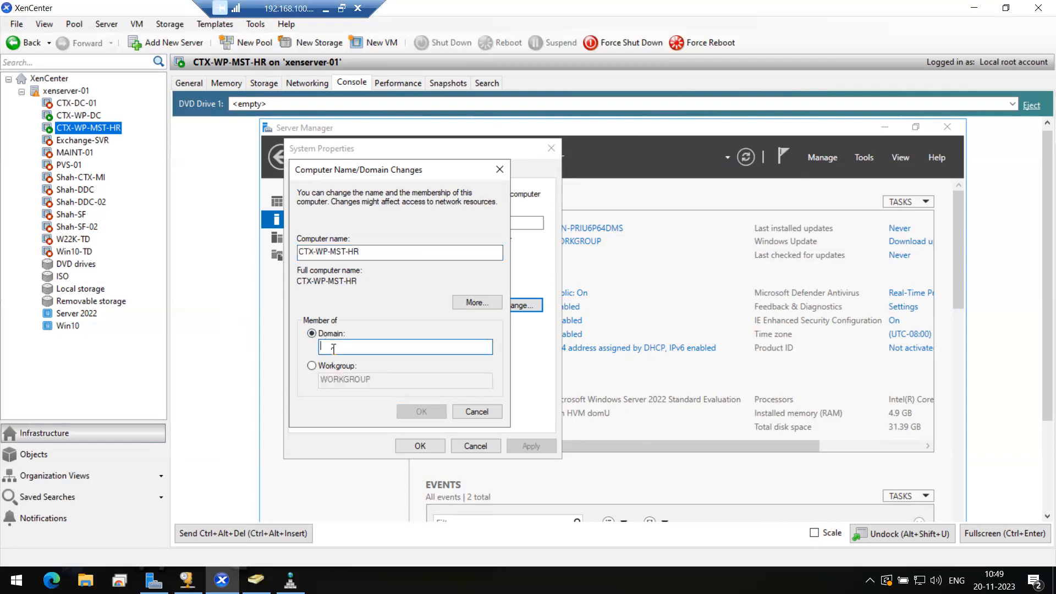
text(techmtech.com)
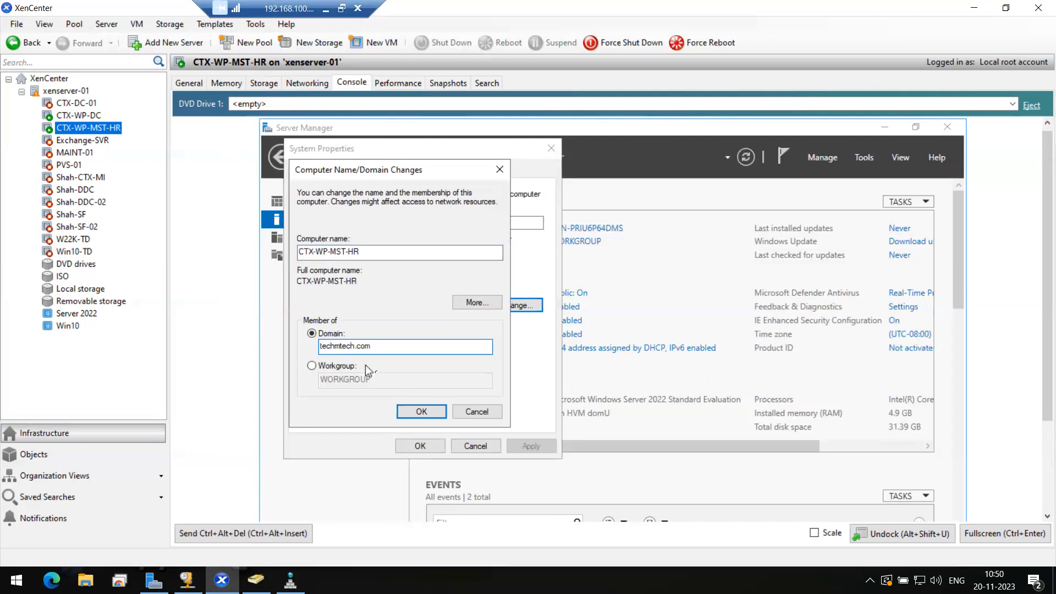
click(420, 412)
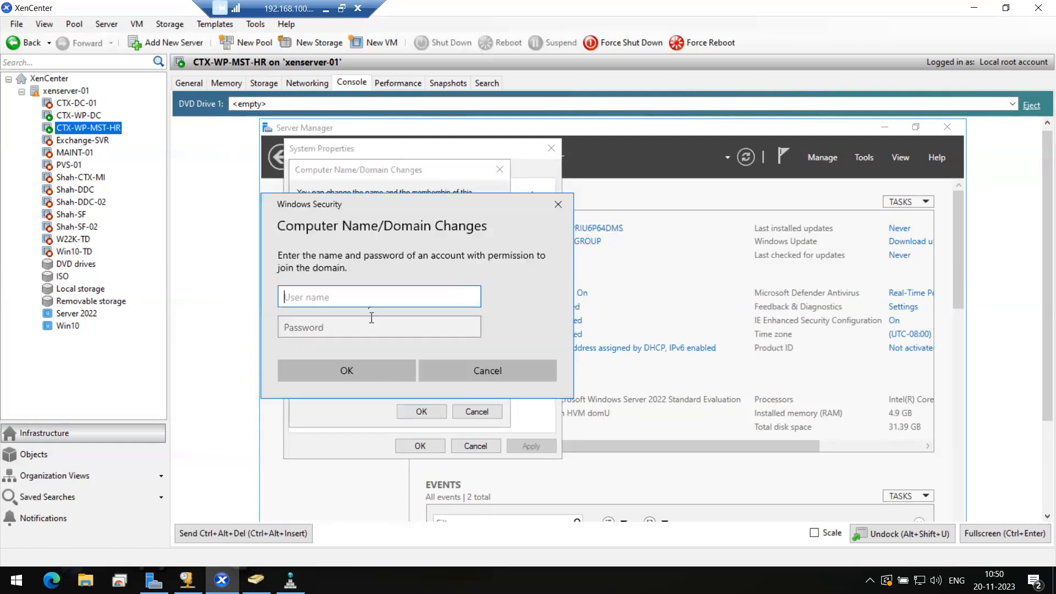
Step: Authorise the techmtech.com join with the domain admin's user name and password, then dismiss the welcome
text(ms185426)
key(Tab)
text(••••••)
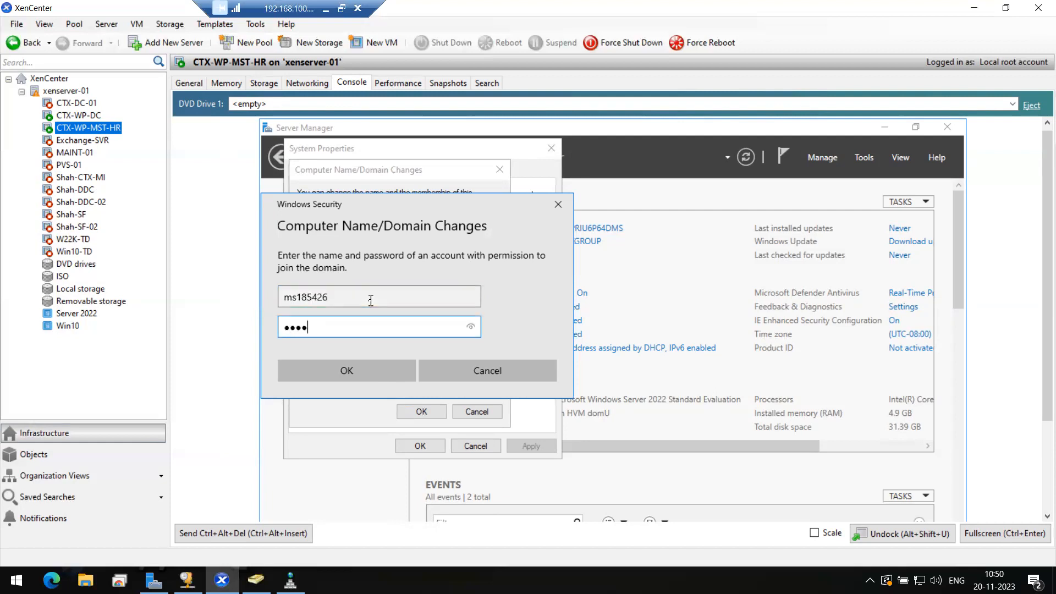
text(•••)
click(346, 370)
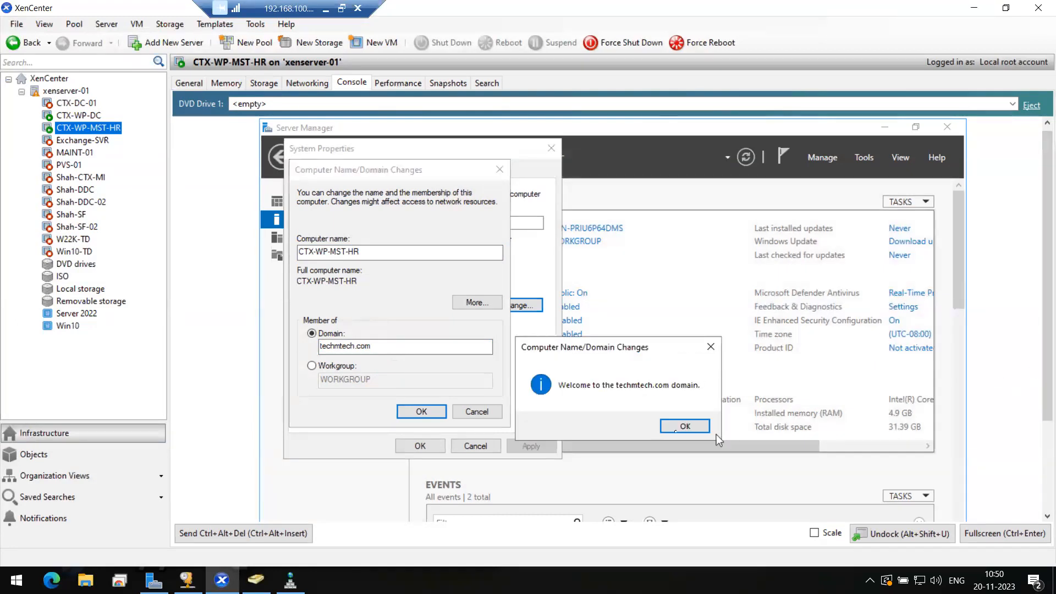
click(668, 427)
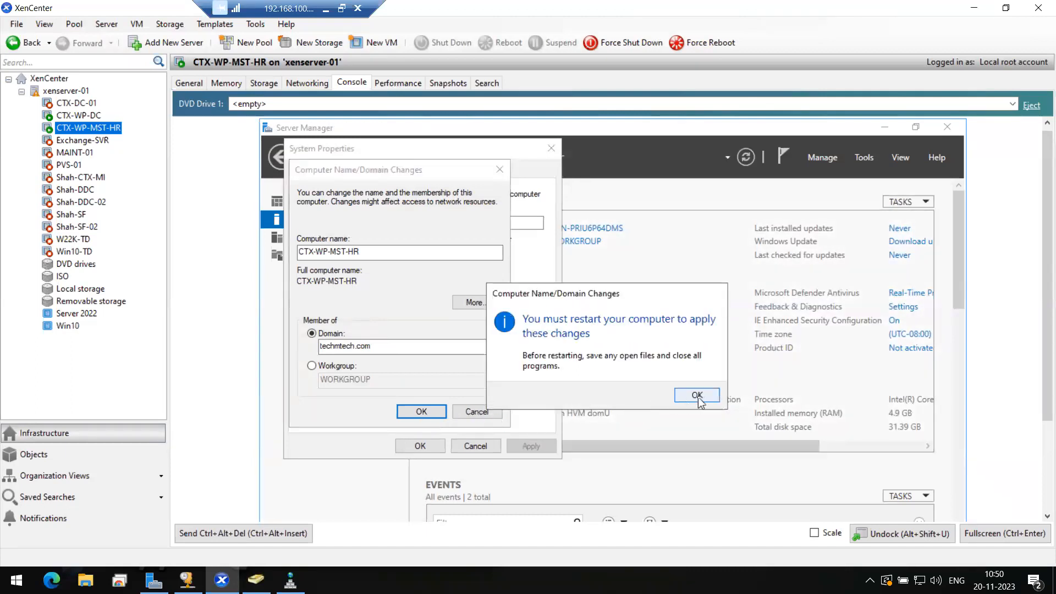
Step: Acknowledge the restart notice, close System Properties, restart now, and scale the console to fit
click(697, 396)
click(417, 446)
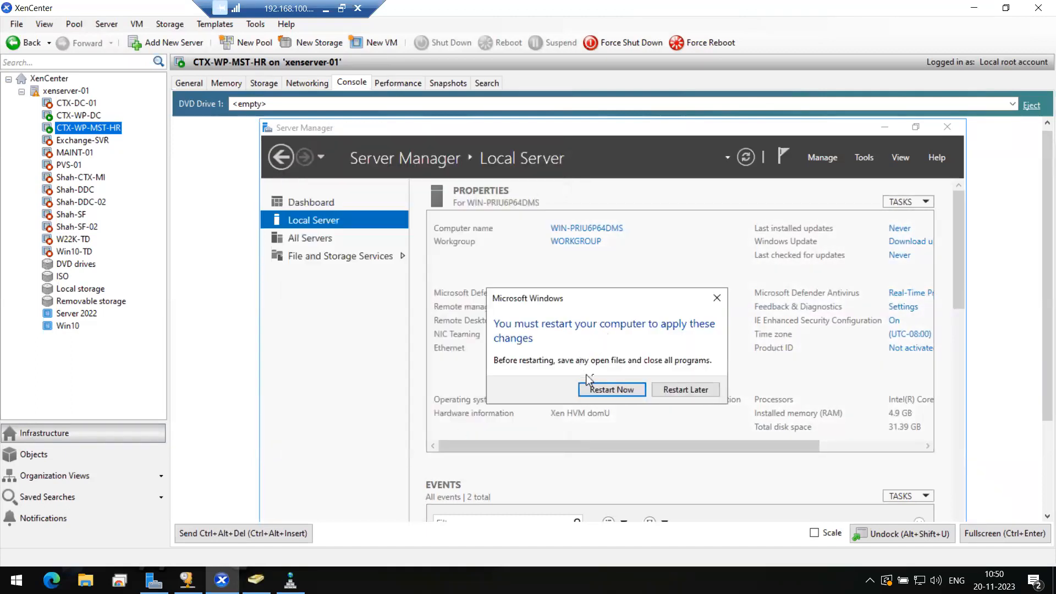
click(608, 389)
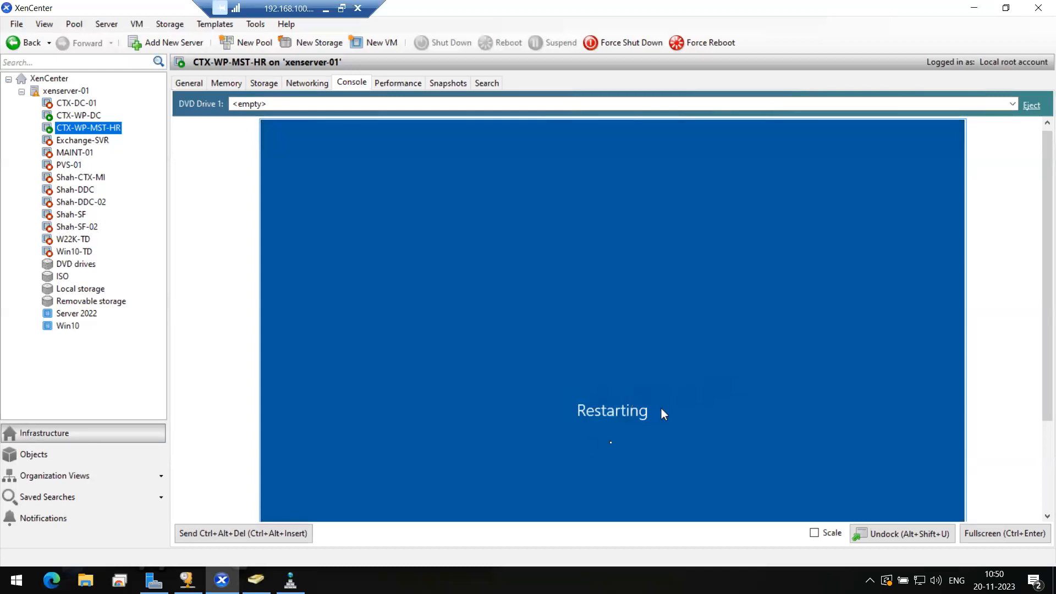
click(814, 532)
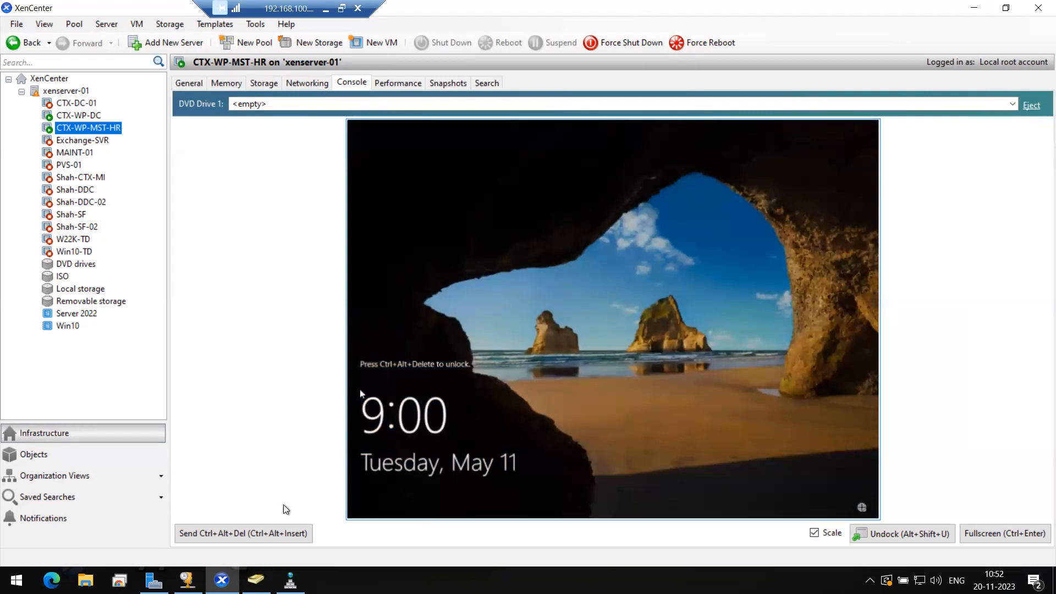
Step: Sign in to the rebooted VM as the domain user via Other user and view it full screen
click(262, 539)
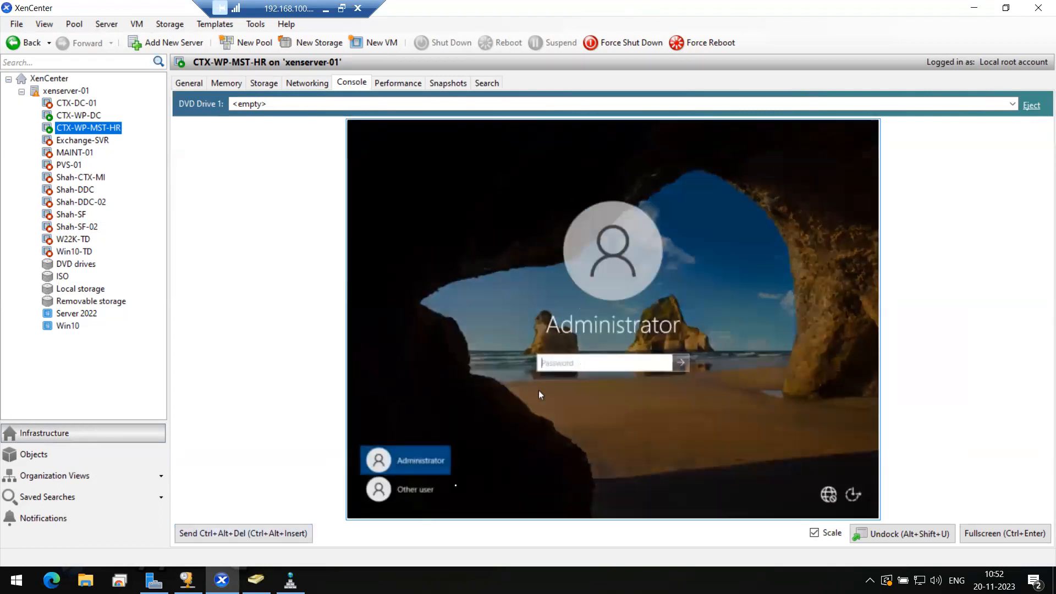
click(421, 490)
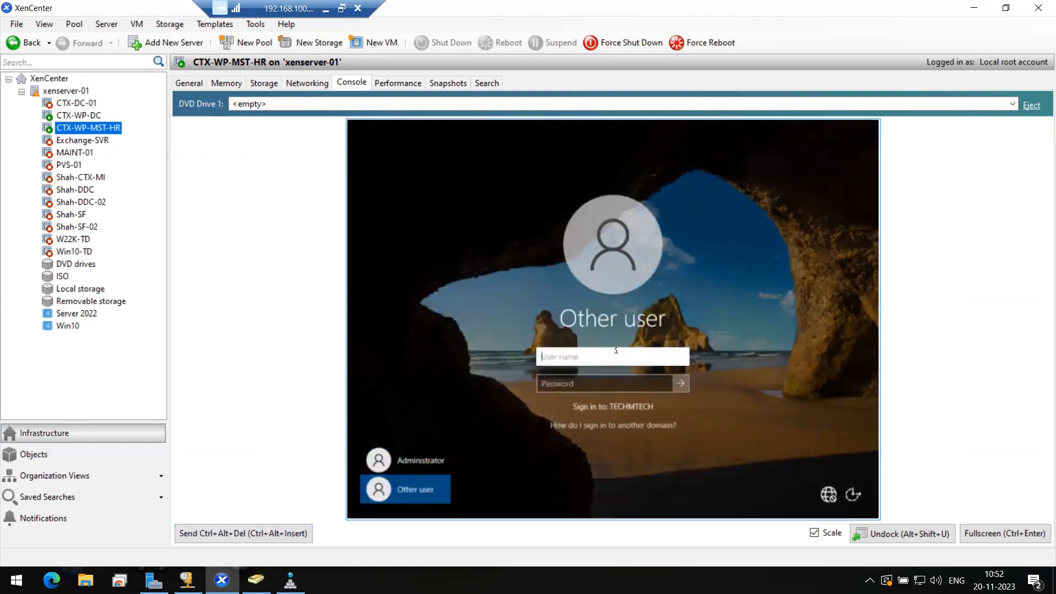
text(ms185426)
key(Tab)
text(••••••••••)
key(Return)
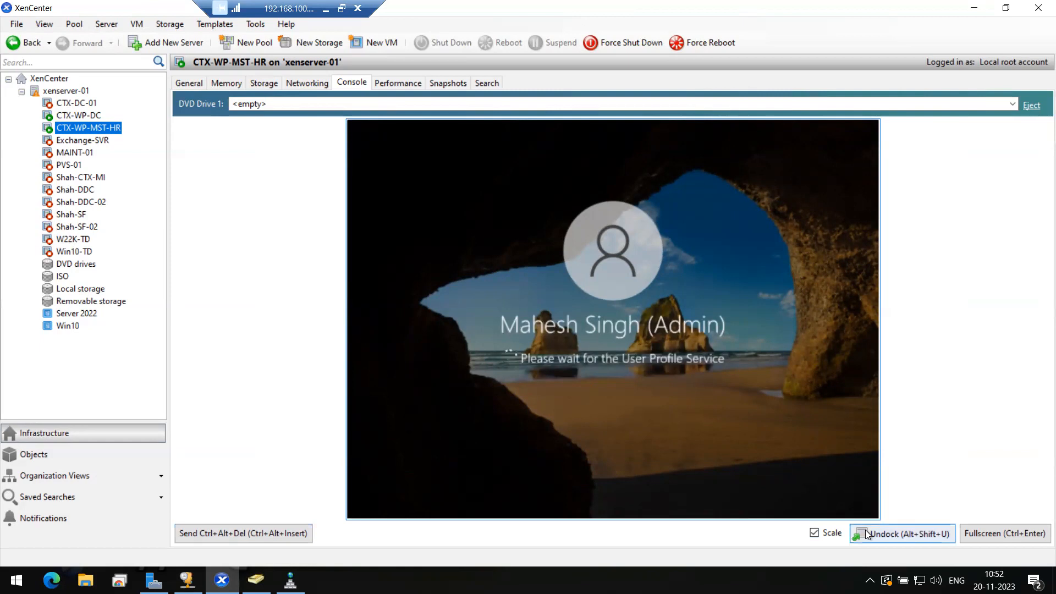
click(986, 533)
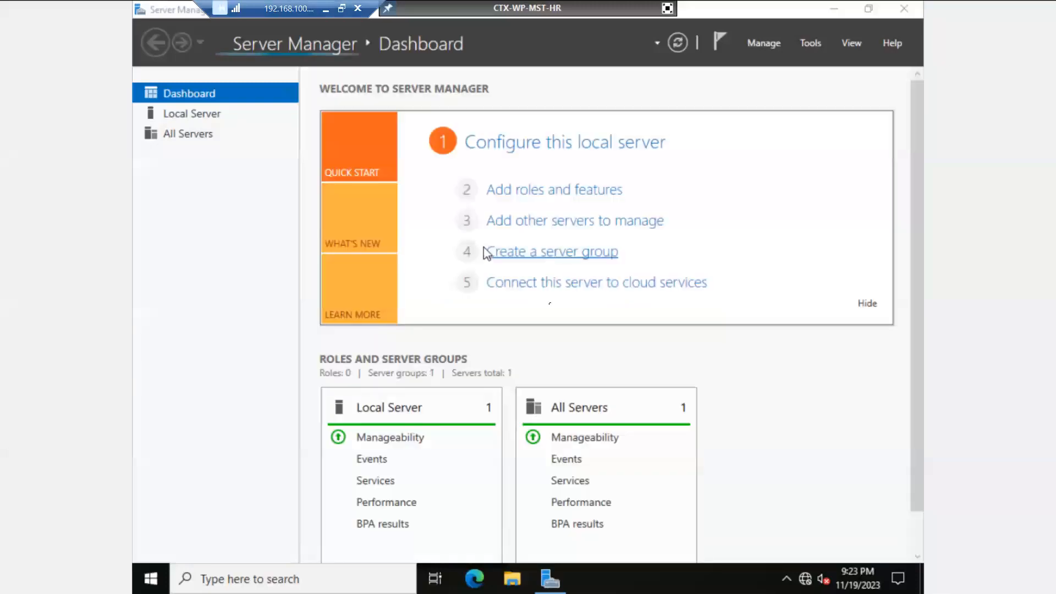
Step: Minimise Server Manager and open the \\dc\Data share from the Run prompt
click(566, 586)
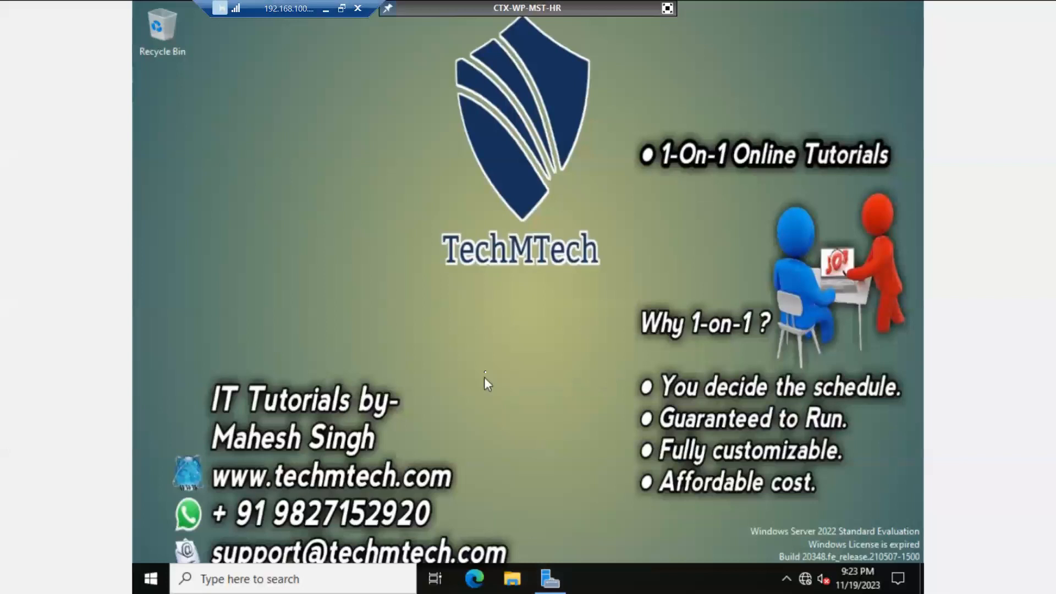
key(super+r)
text(\\dc)
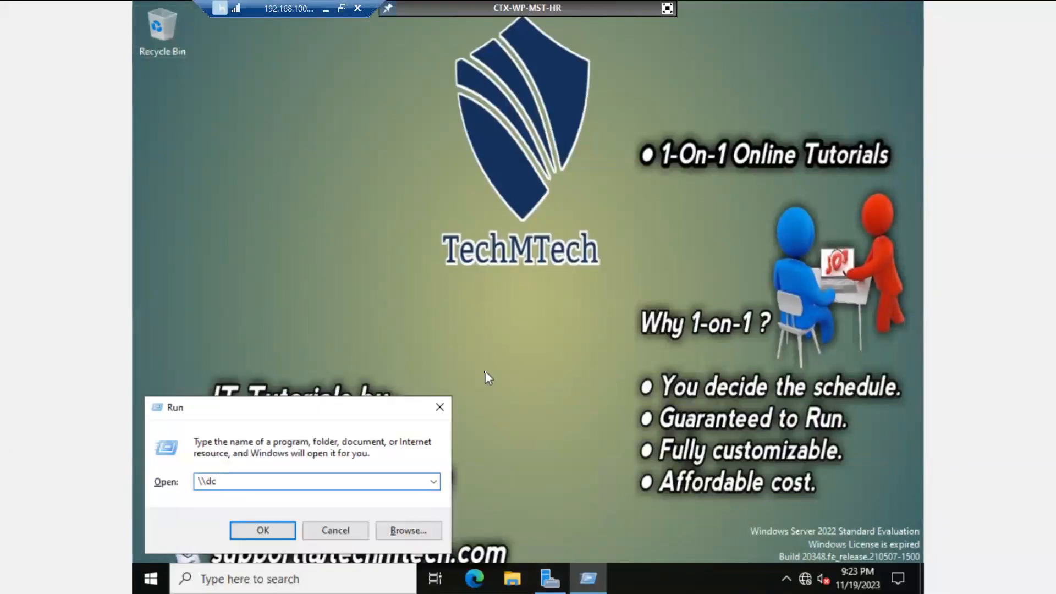
text(\)
key(Down)
key(Down)
key(Down)
key(Down)
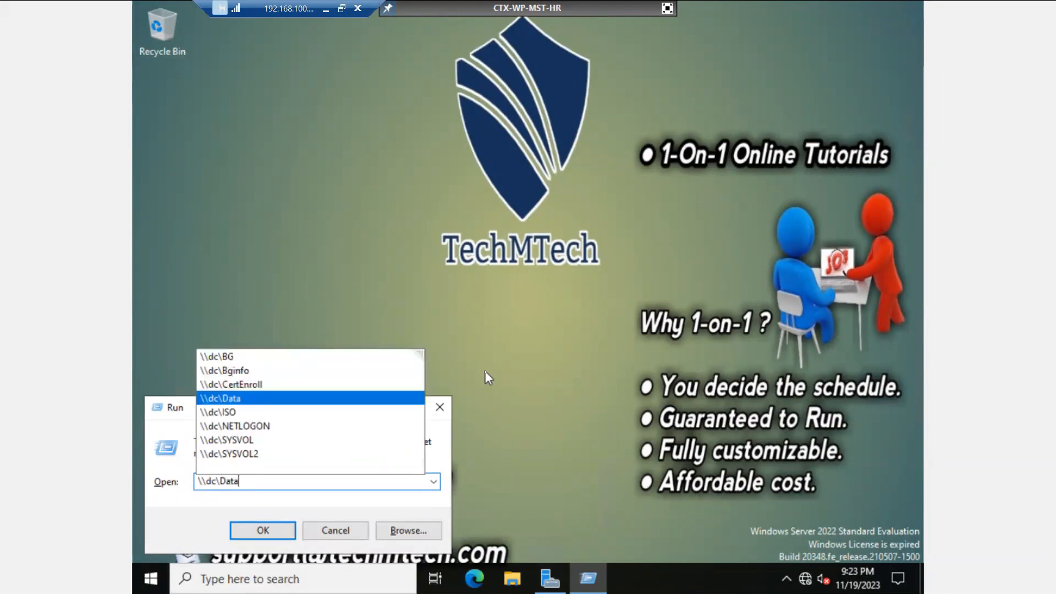
key(Return)
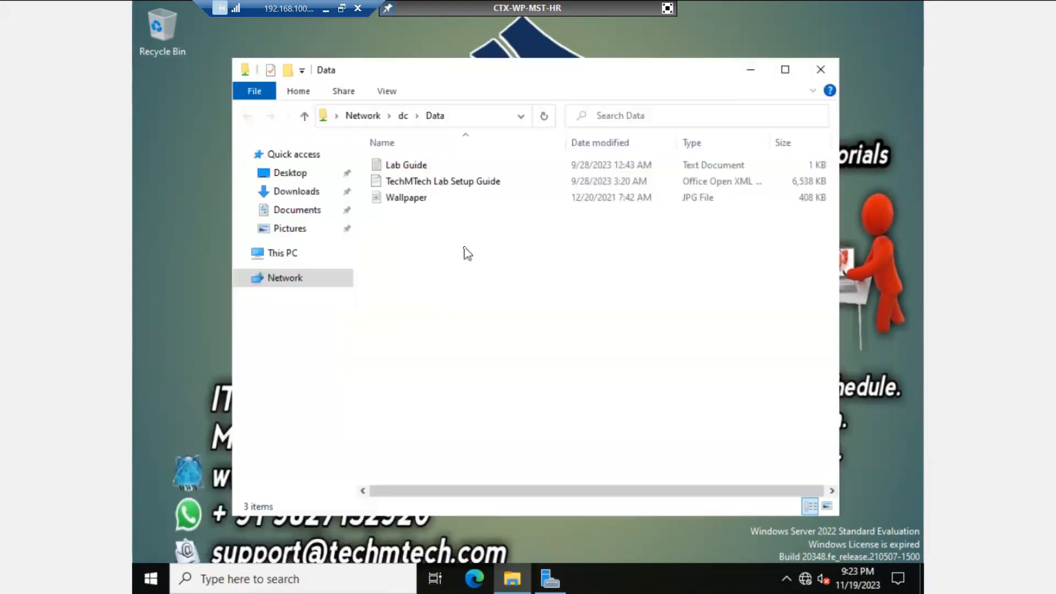
Step: Go up to the dc server's shares and open the ISO share, scrolling through its installers
click(455, 116)
click(455, 116)
key(BackSpace)
key(BackSpace)
key(BackSpace)
key(BackSpace)
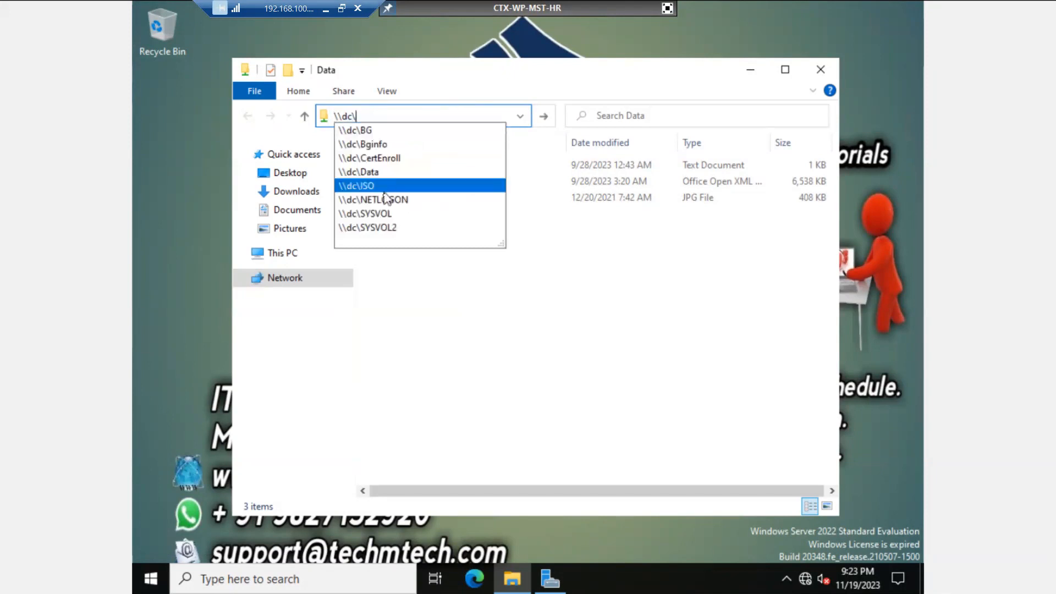
click(384, 187)
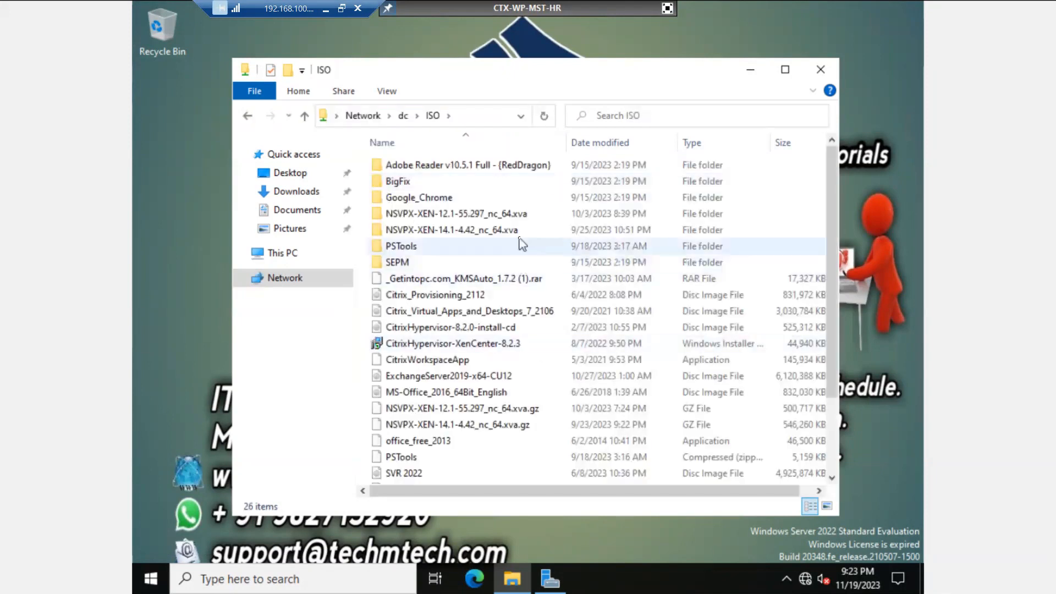
scroll(454, 328, down, 2)
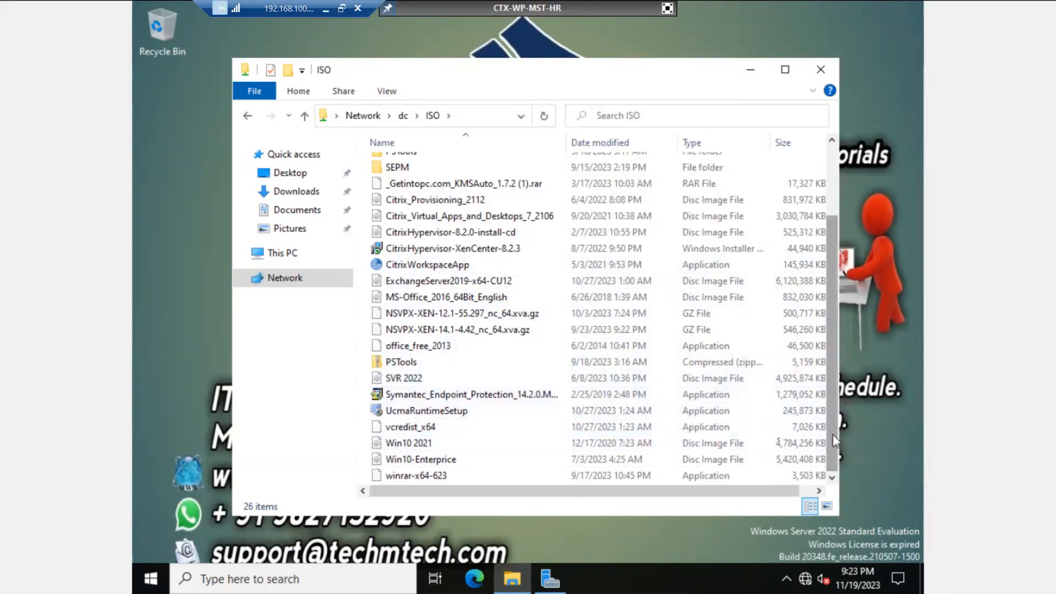
Step: Copy the winrar-x64-623 installer from the ISO share onto the desktop
double_click(453, 477)
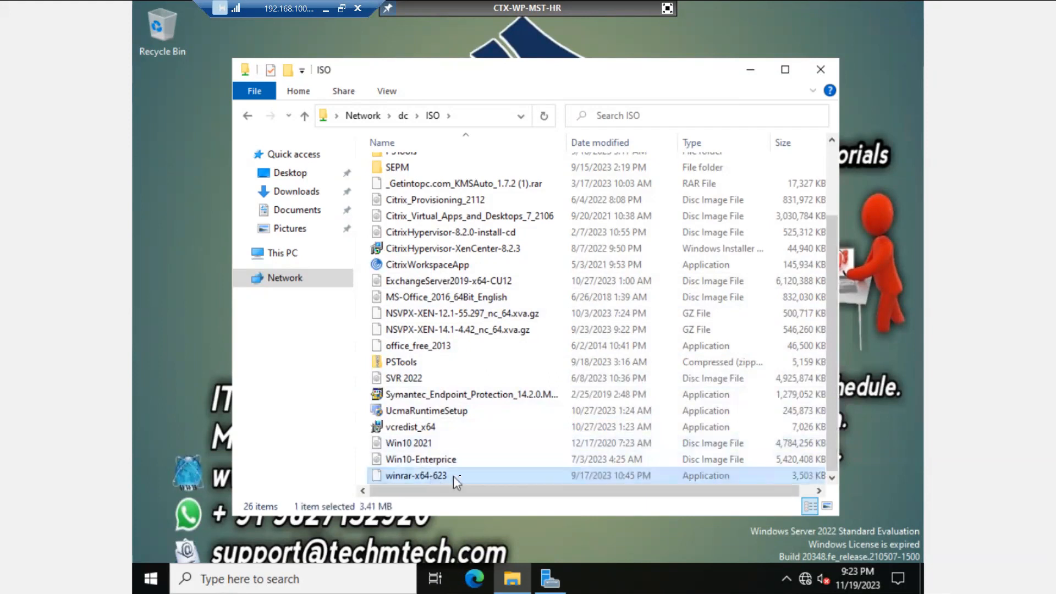
right_click(459, 477)
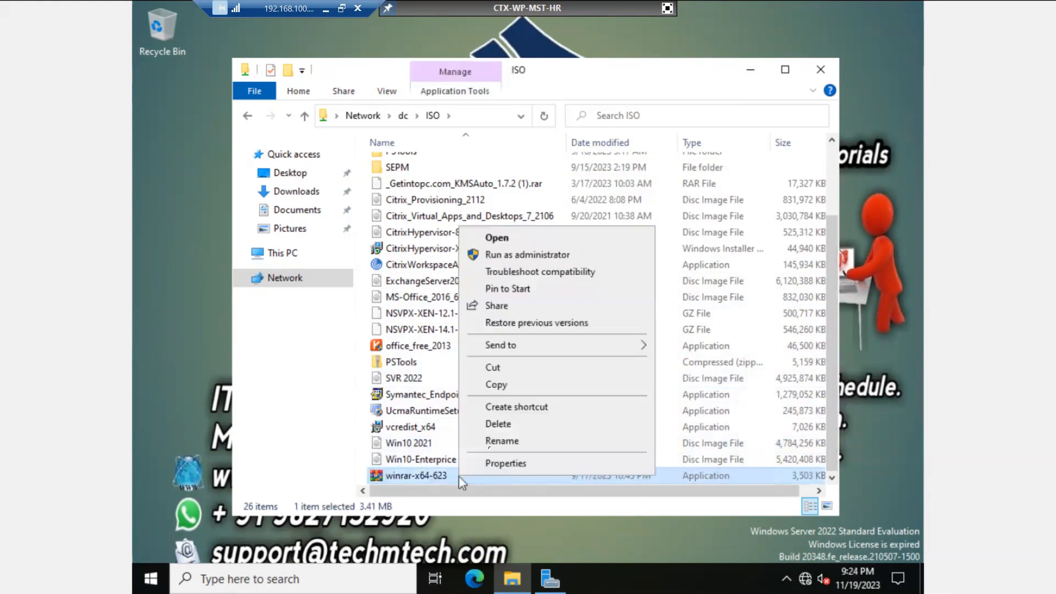
click(497, 385)
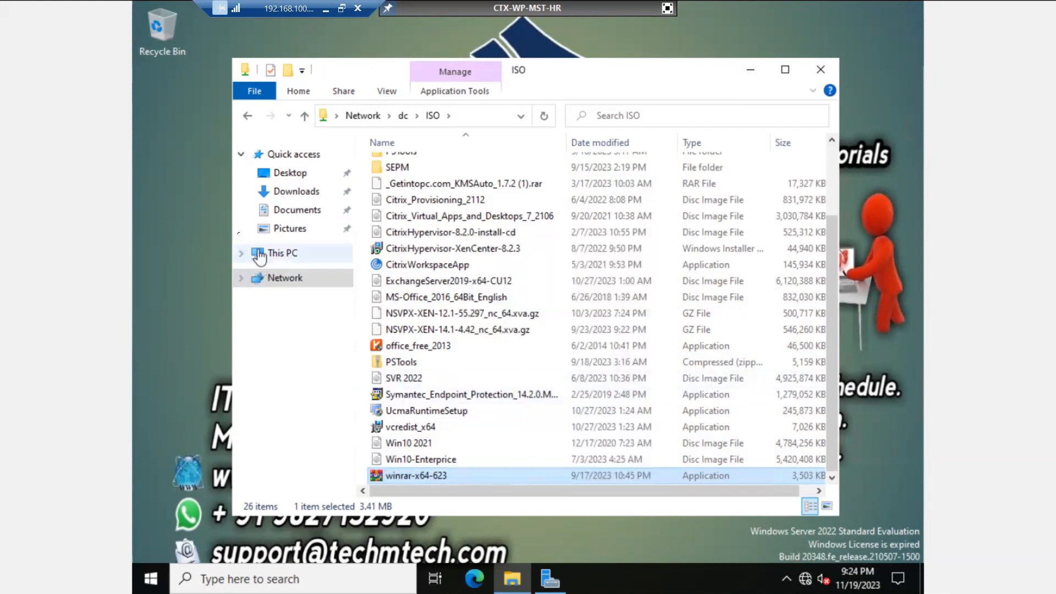
right_click(180, 190)
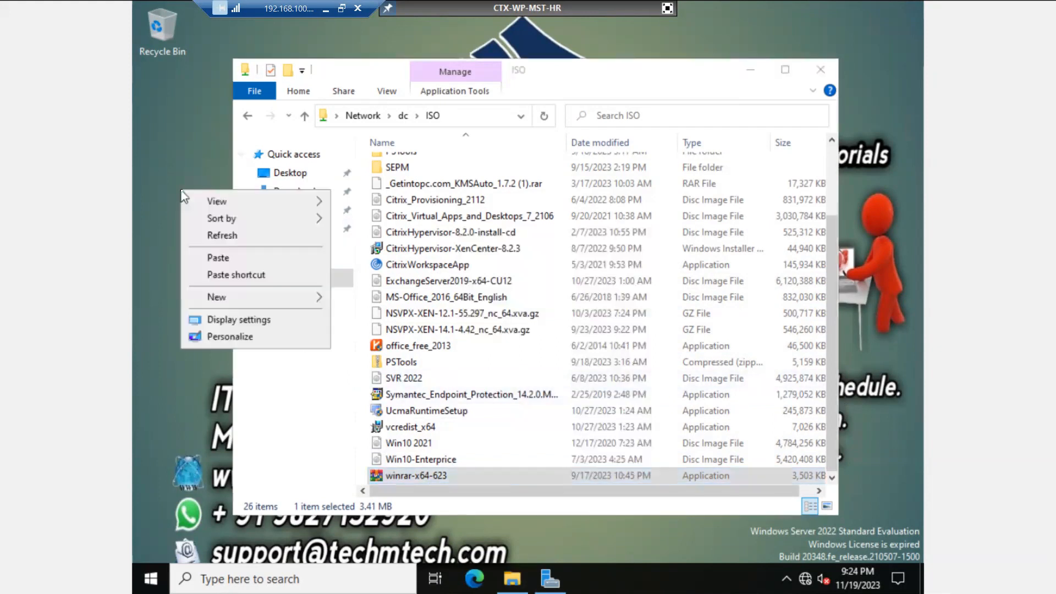
click(201, 260)
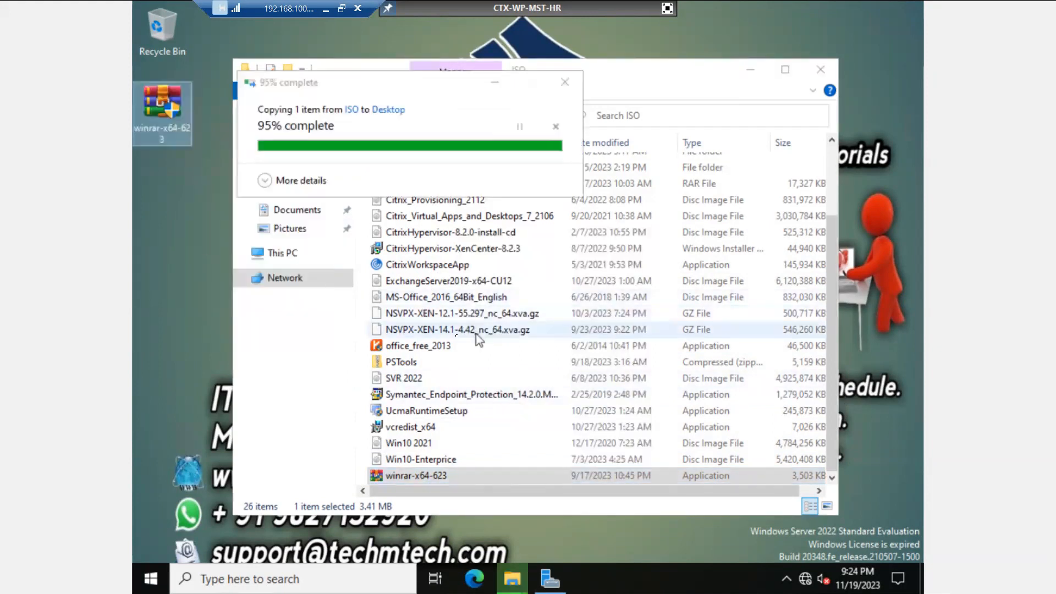
Step: Copy the office_free_2013 installer onto the desktop
click(466, 350)
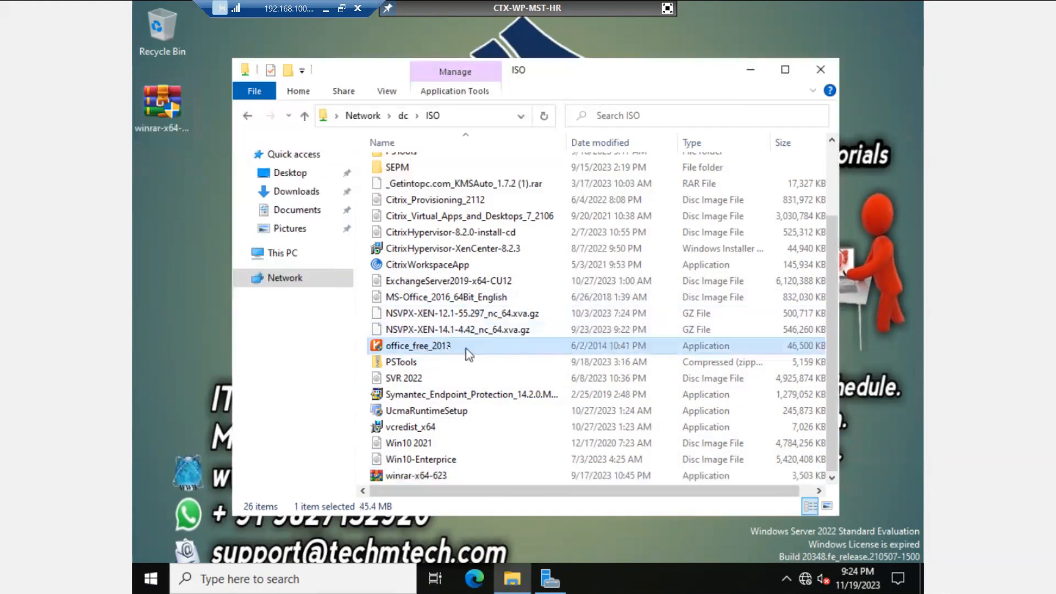
right_click(440, 347)
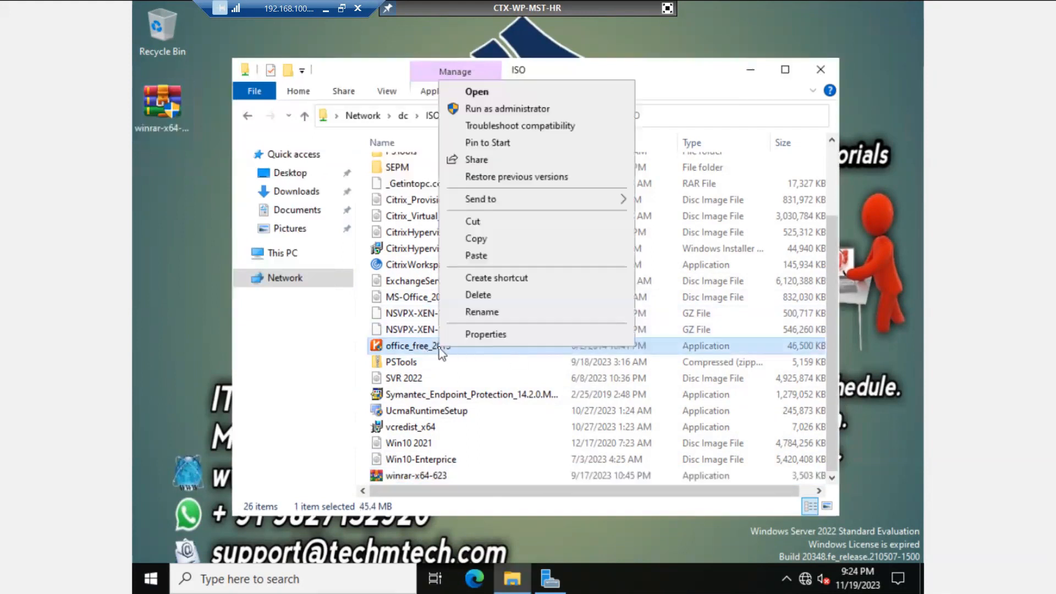
click(472, 242)
click(166, 230)
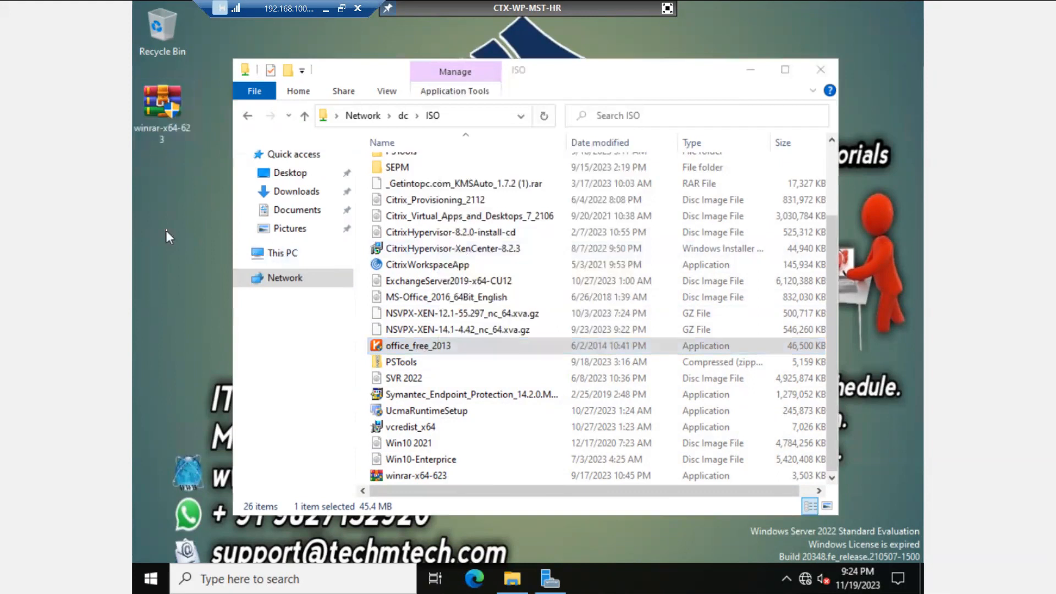
right_click(166, 229)
click(186, 293)
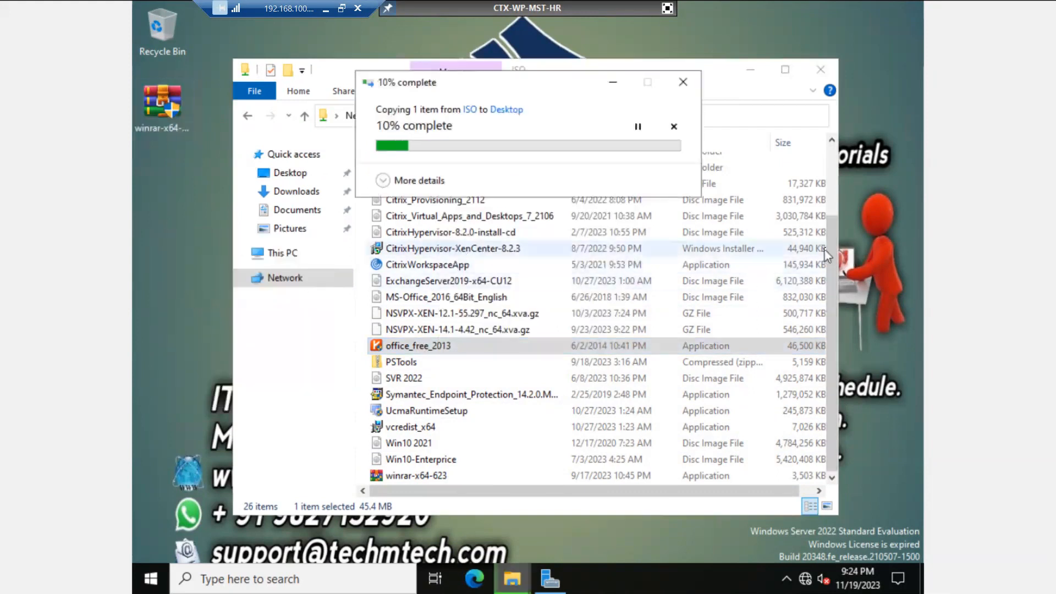
Step: Copy the Google Chrome x64 folder from Google_Chrome onto the desktop
drag(830, 246, 835, 178)
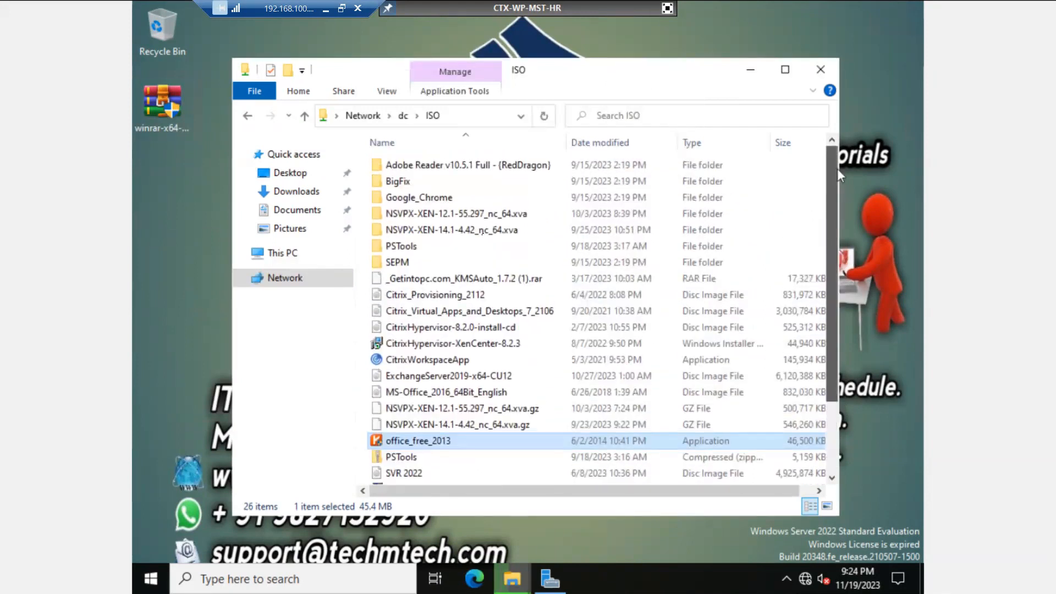
click(436, 198)
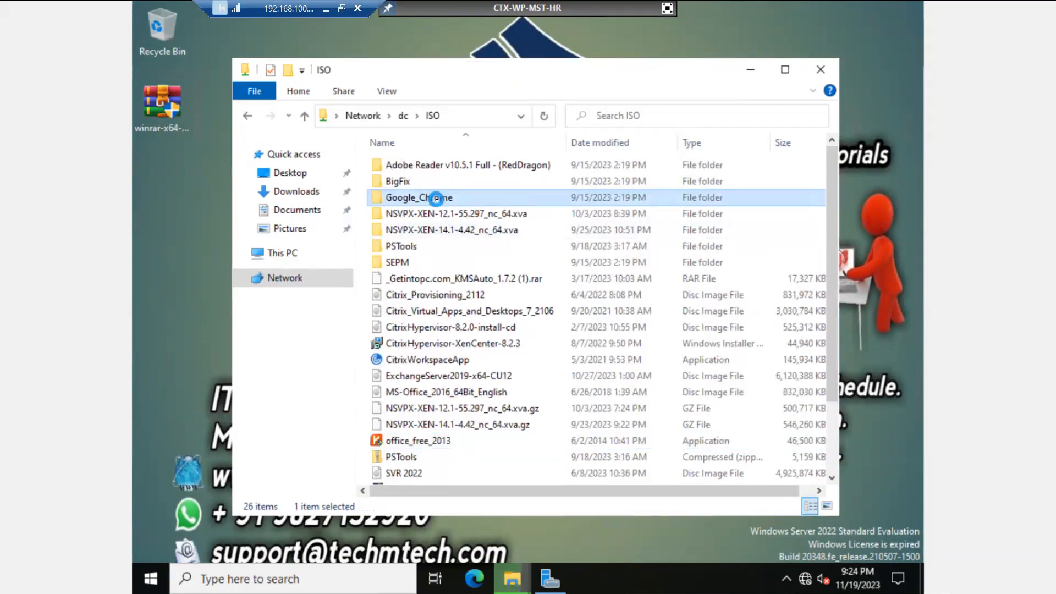
double_click(436, 198)
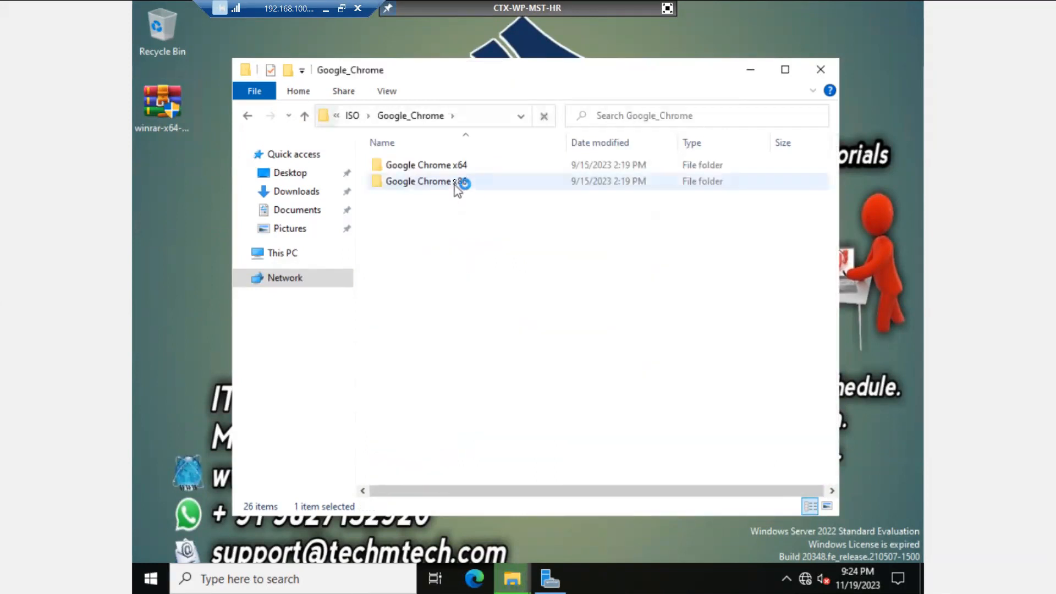
click(456, 170)
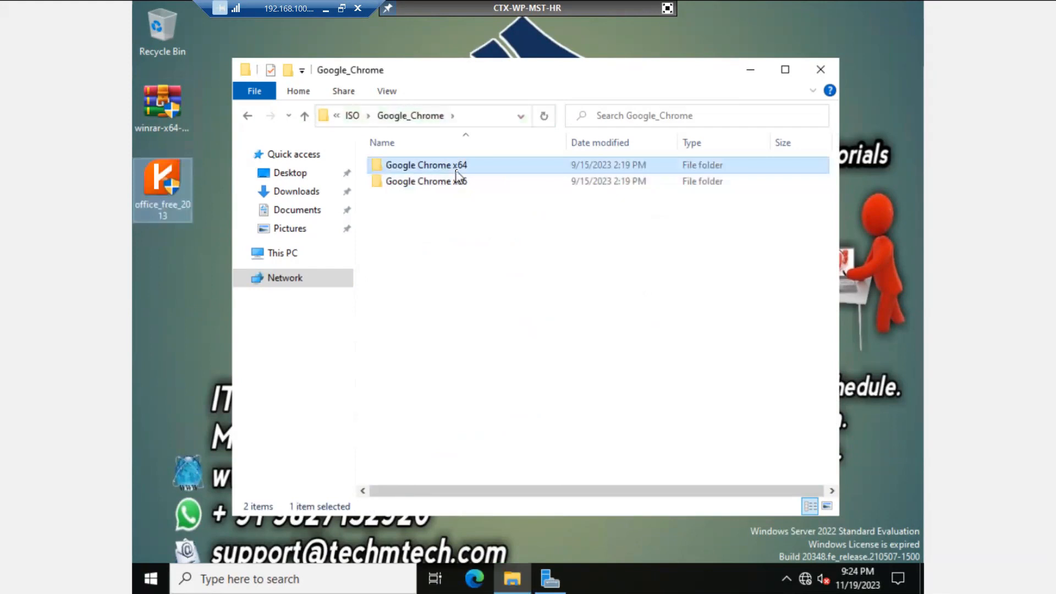
right_click(456, 173)
click(470, 310)
click(750, 70)
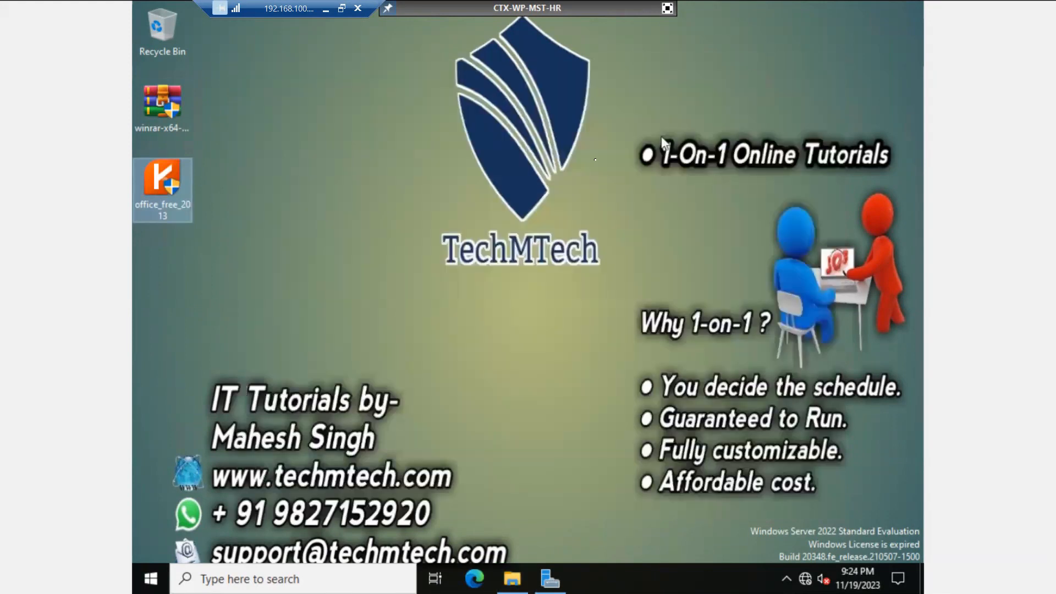
click(354, 209)
right_click(355, 210)
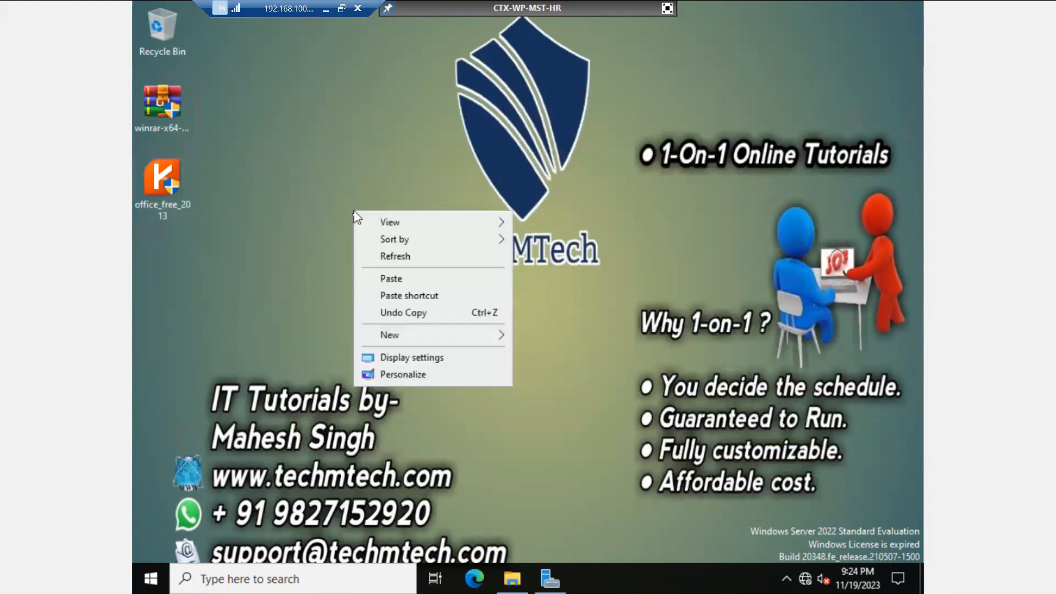
click(370, 276)
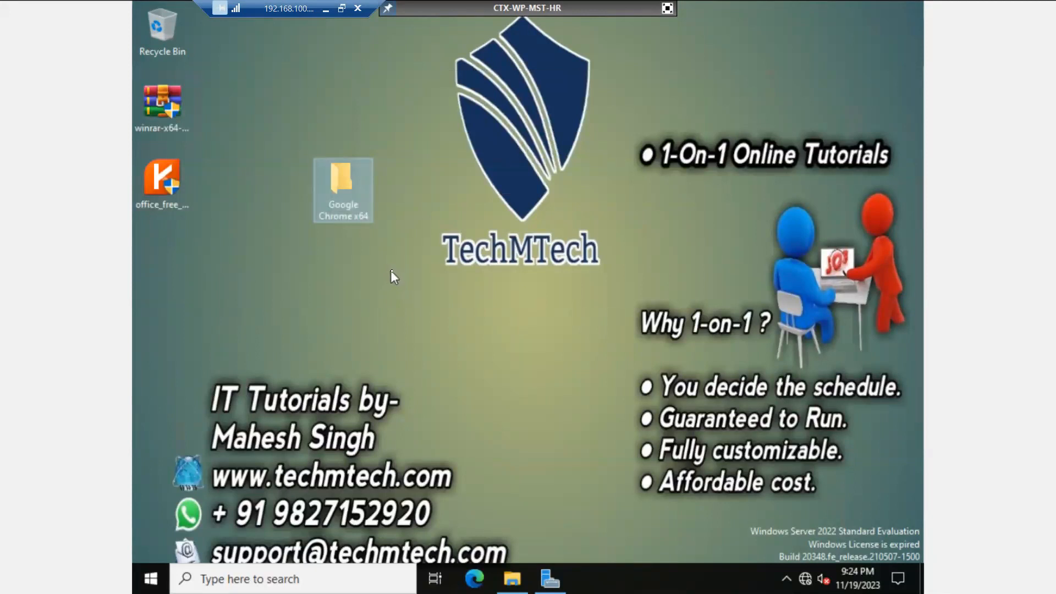
click(391, 269)
Step: Install WinRAR 6.23 with default location and associations, then drag its installer to the Recycle Bin
double_click(154, 116)
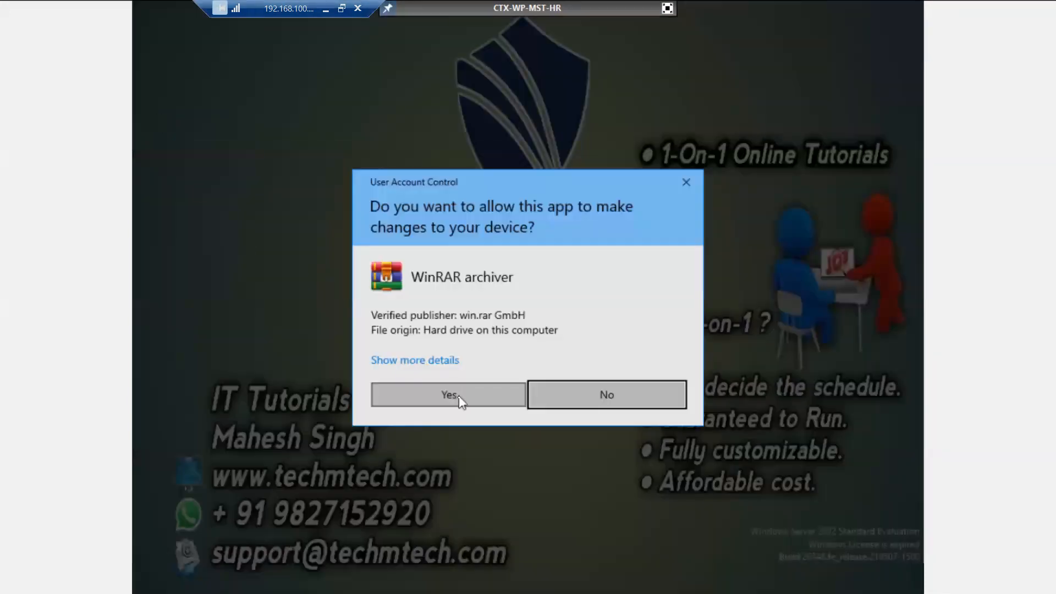
click(458, 396)
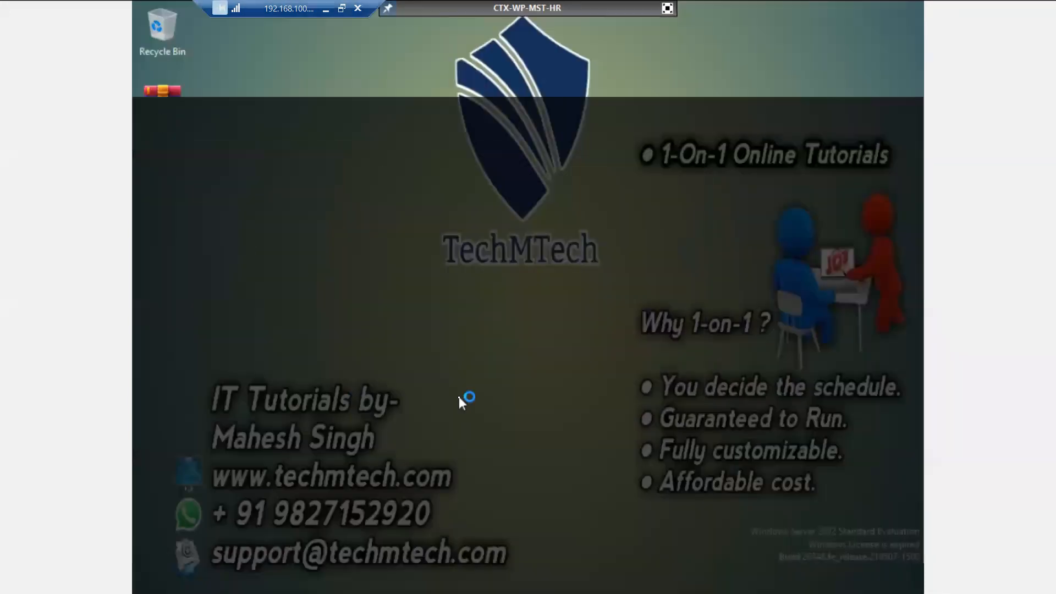
click(471, 442)
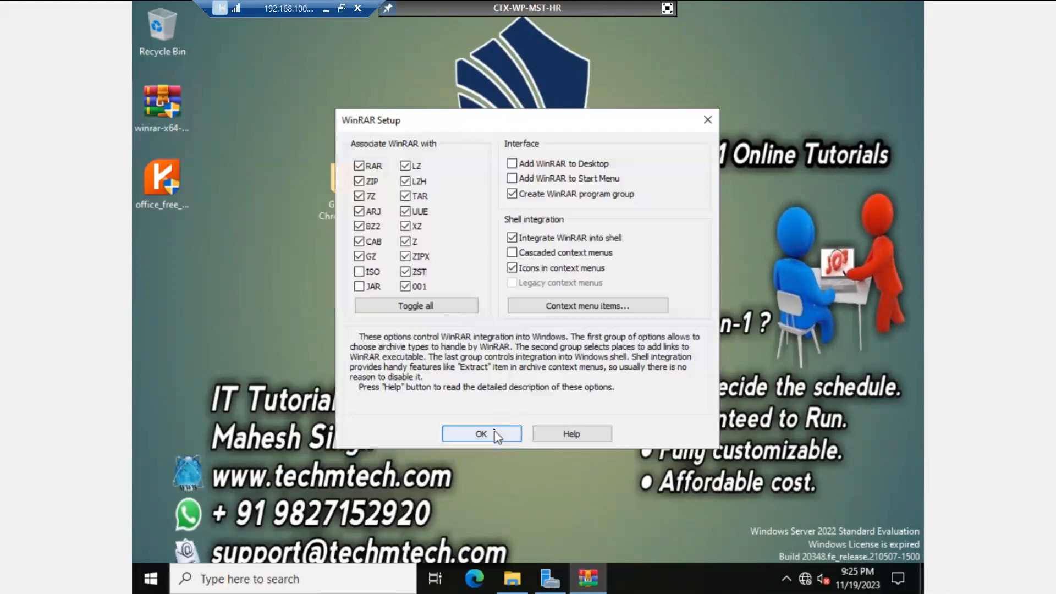
click(493, 431)
click(526, 432)
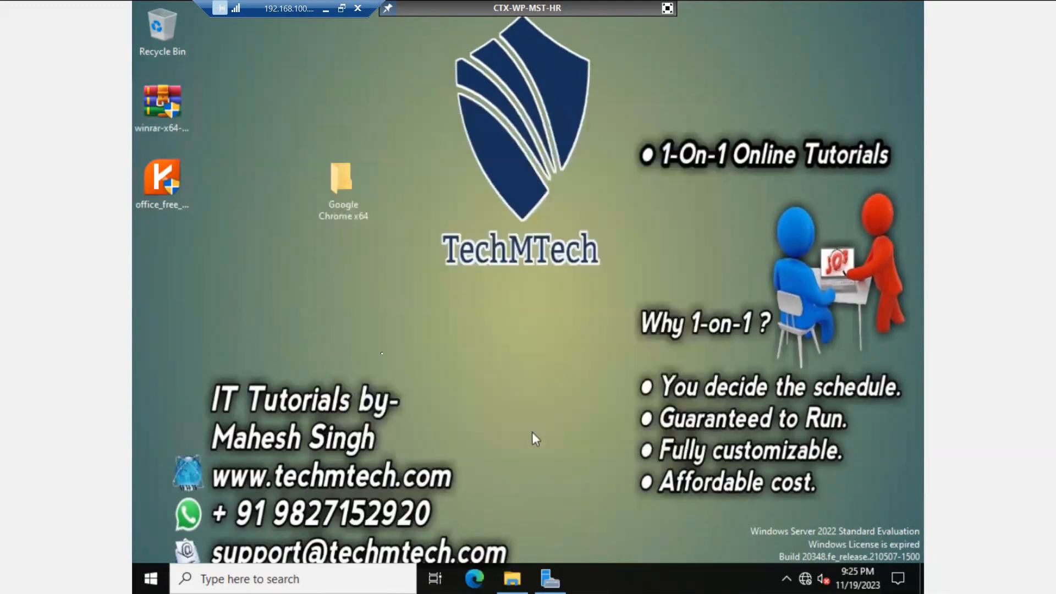
click(840, 89)
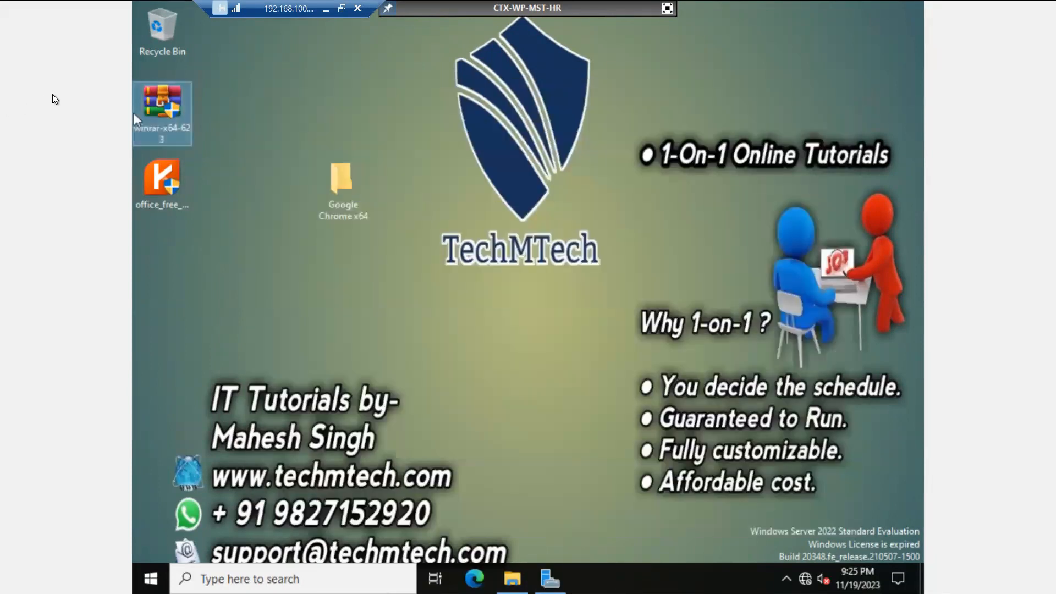
drag(155, 117, 153, 48)
Step: Run office_free_2013, accept the licence, and install all components to the default location and Start Menu folder
double_click(180, 189)
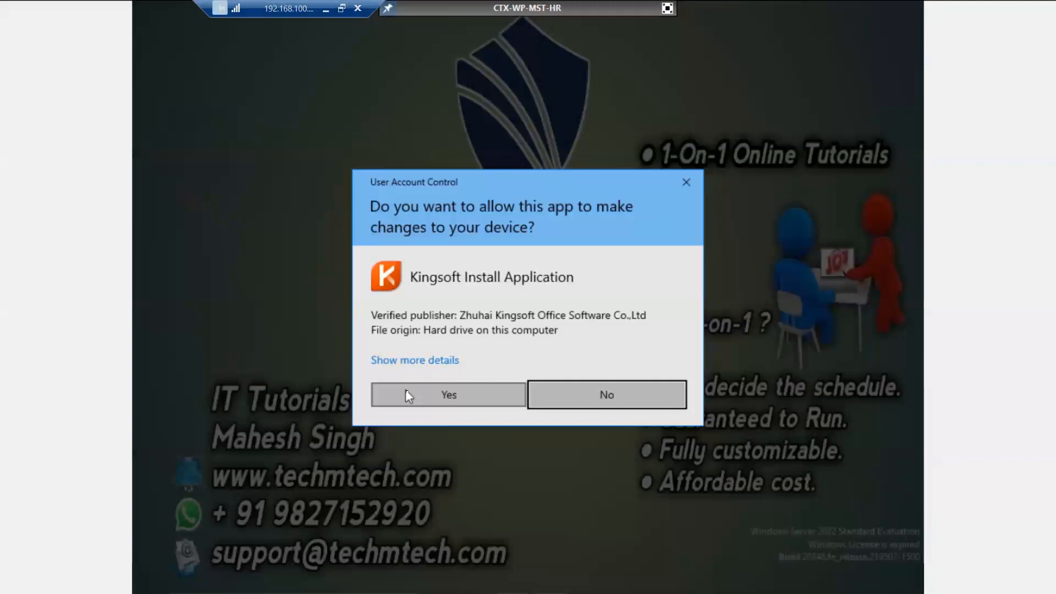
click(408, 394)
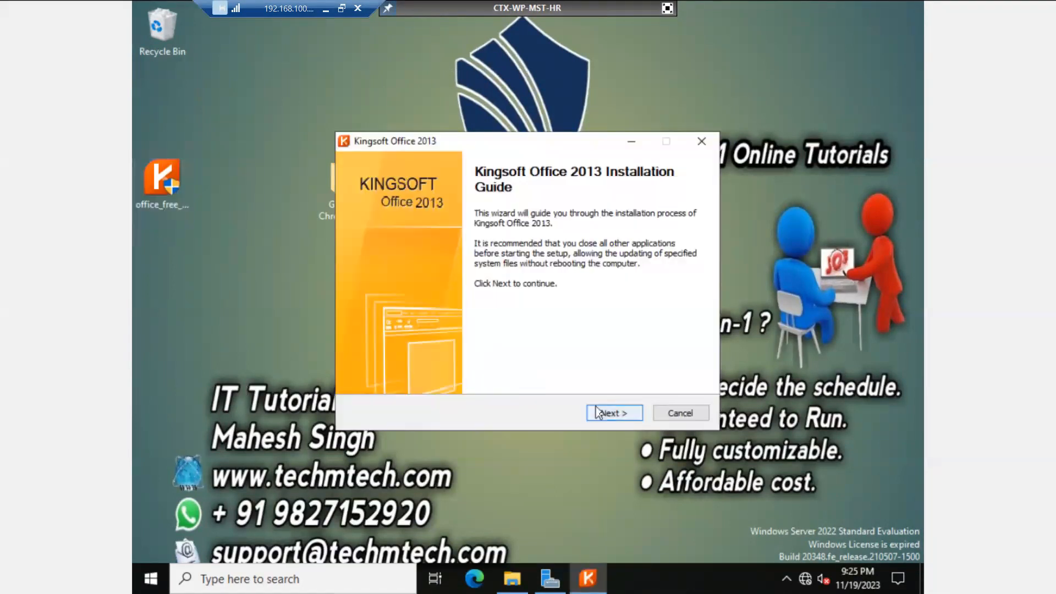
click(606, 415)
click(477, 377)
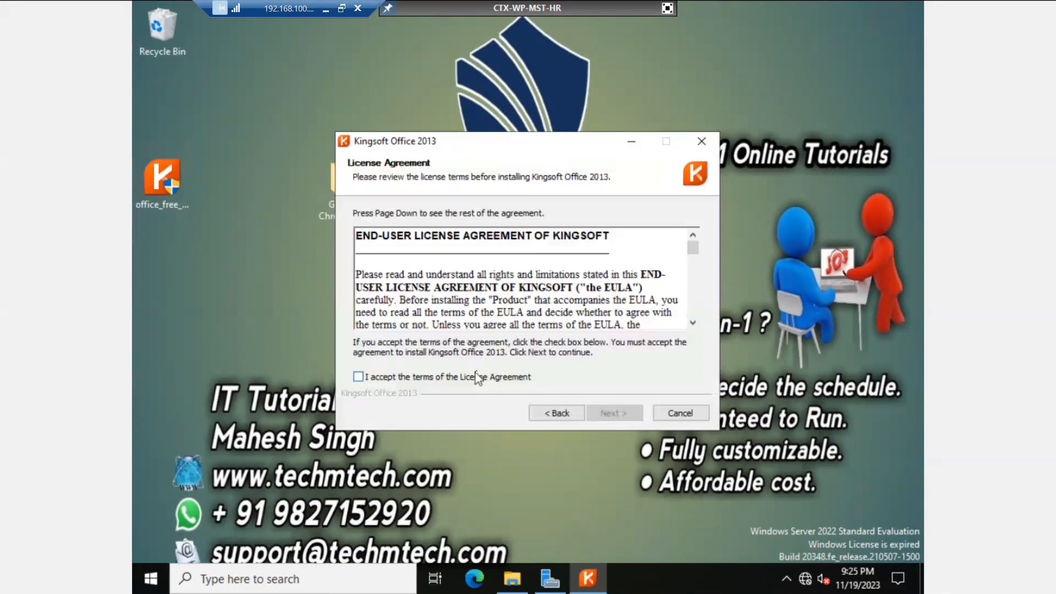
click(609, 414)
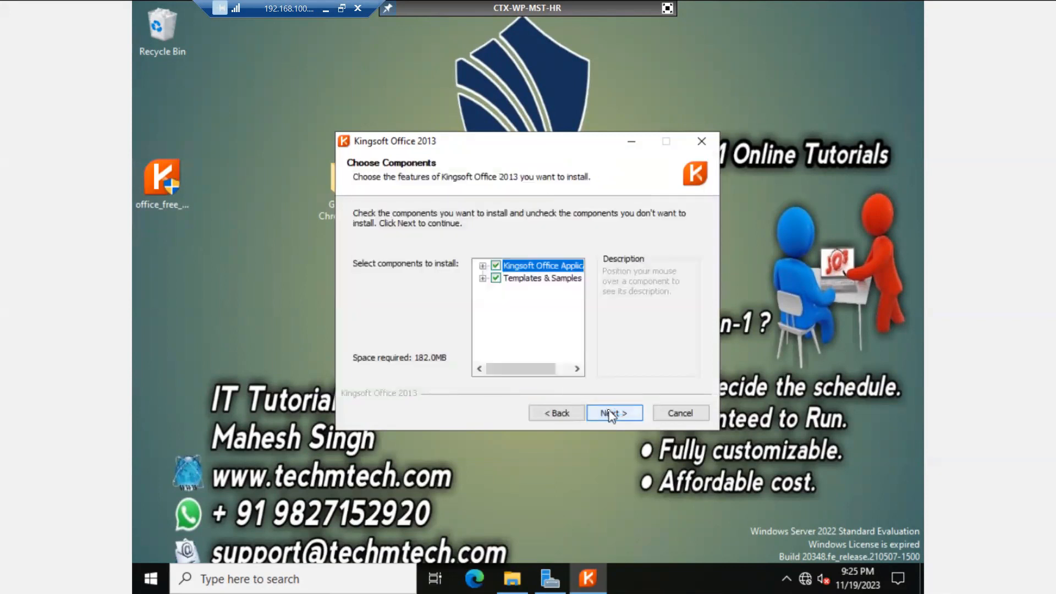
click(610, 414)
click(609, 413)
click(610, 413)
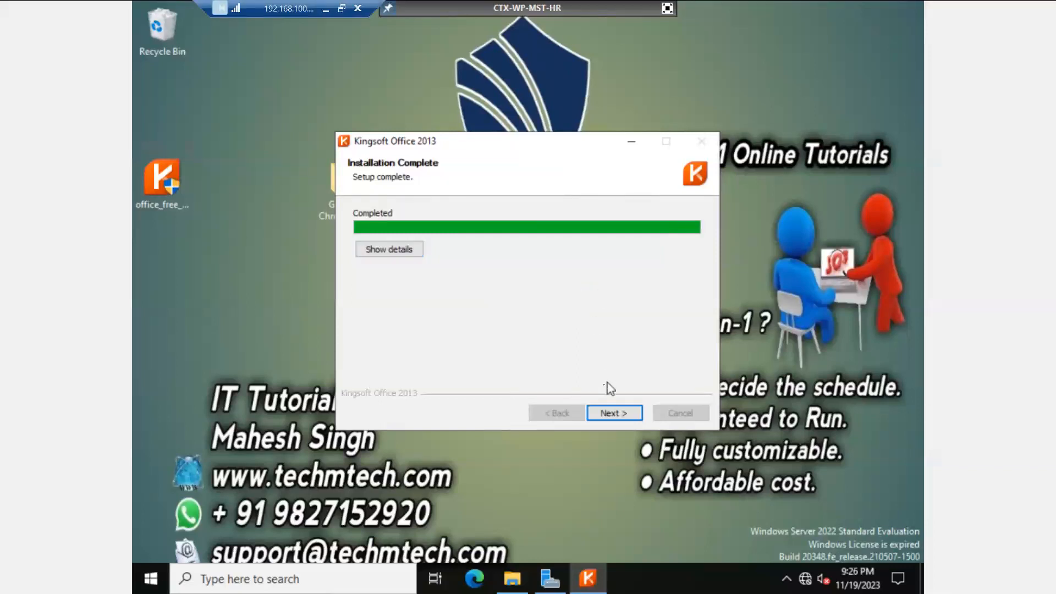
Step: Finish Kingsoft setup with the 2013 Elegant Black style and no desktop shortcuts
click(623, 415)
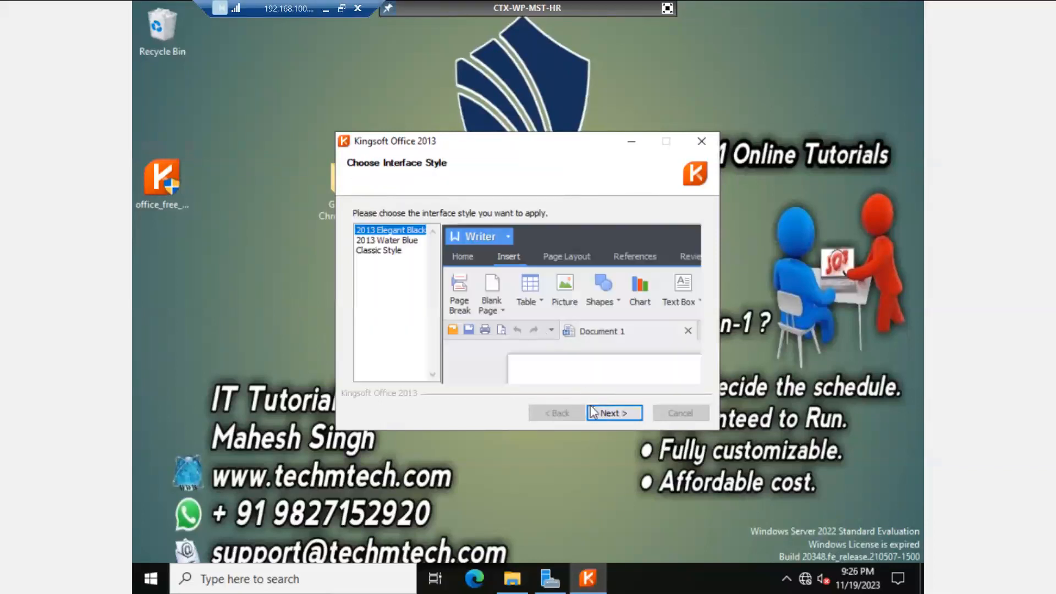
click(607, 413)
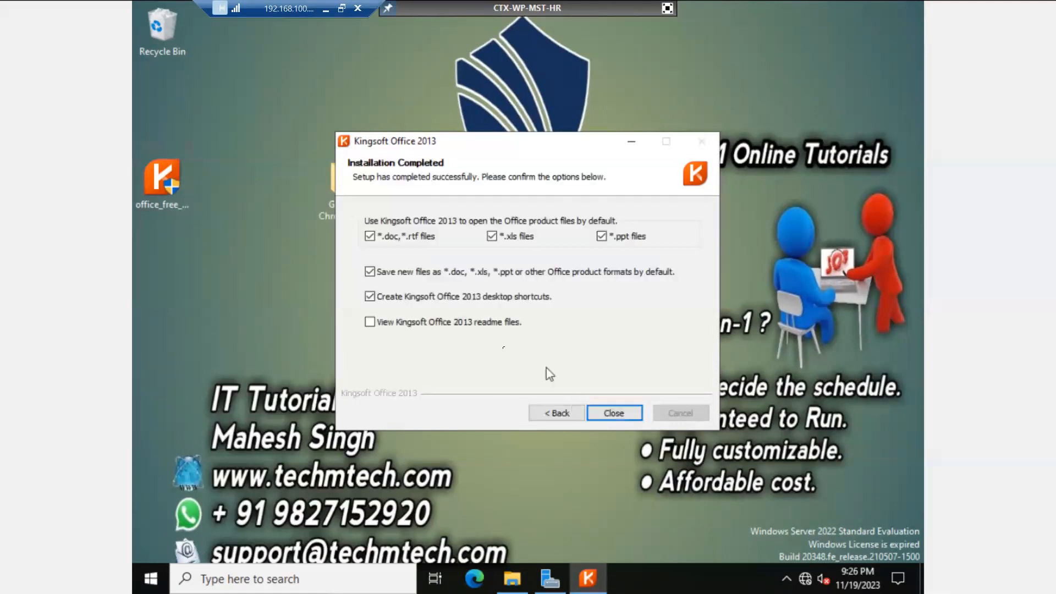
click(437, 301)
click(618, 414)
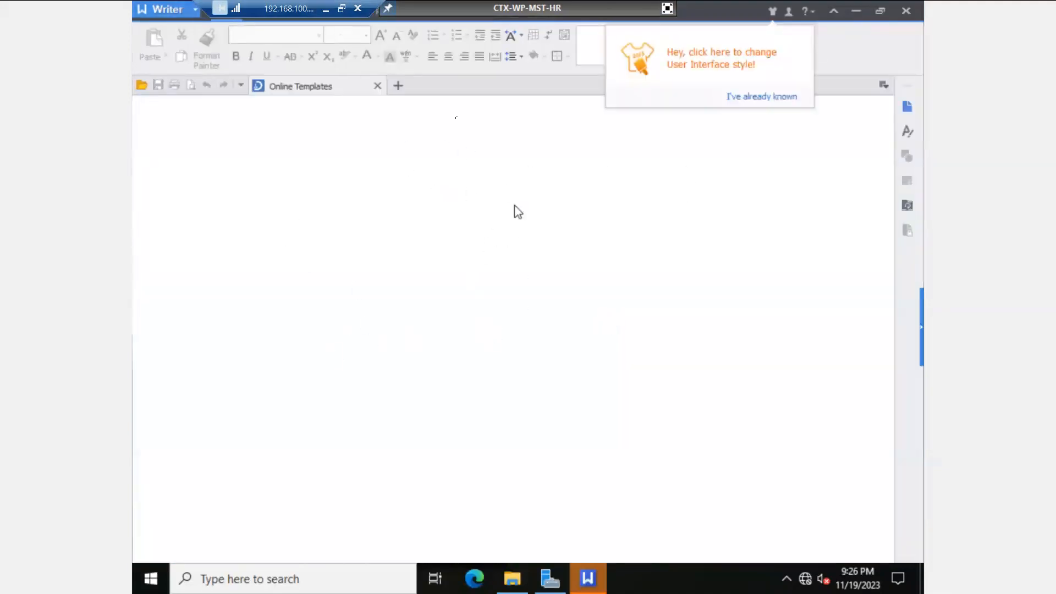
Step: Type test text into a new Writer document, then close Writer without saving
click(402, 87)
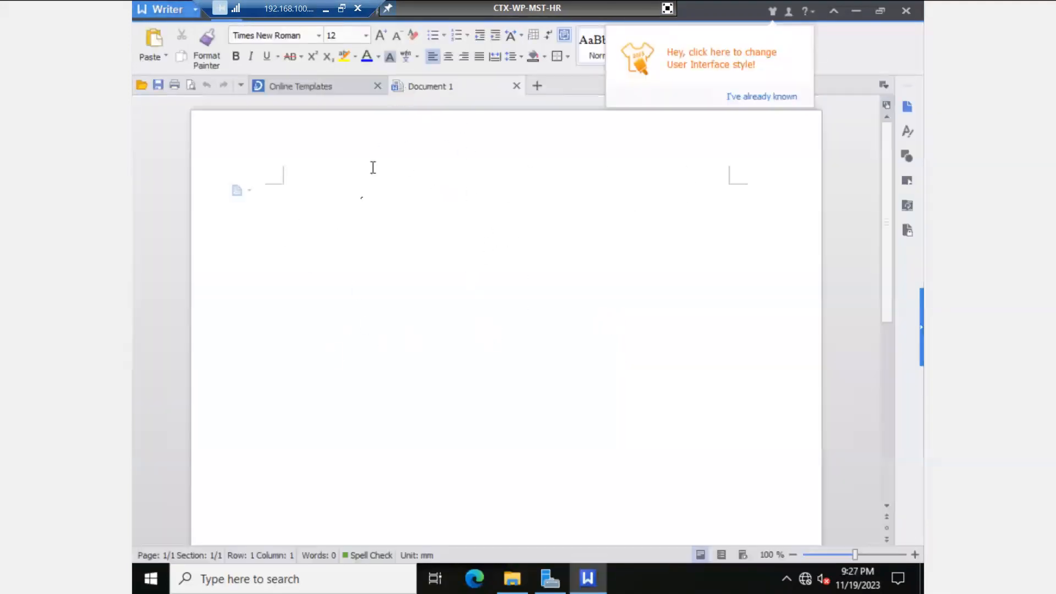
text(hhgdgfjbgjhdgh)
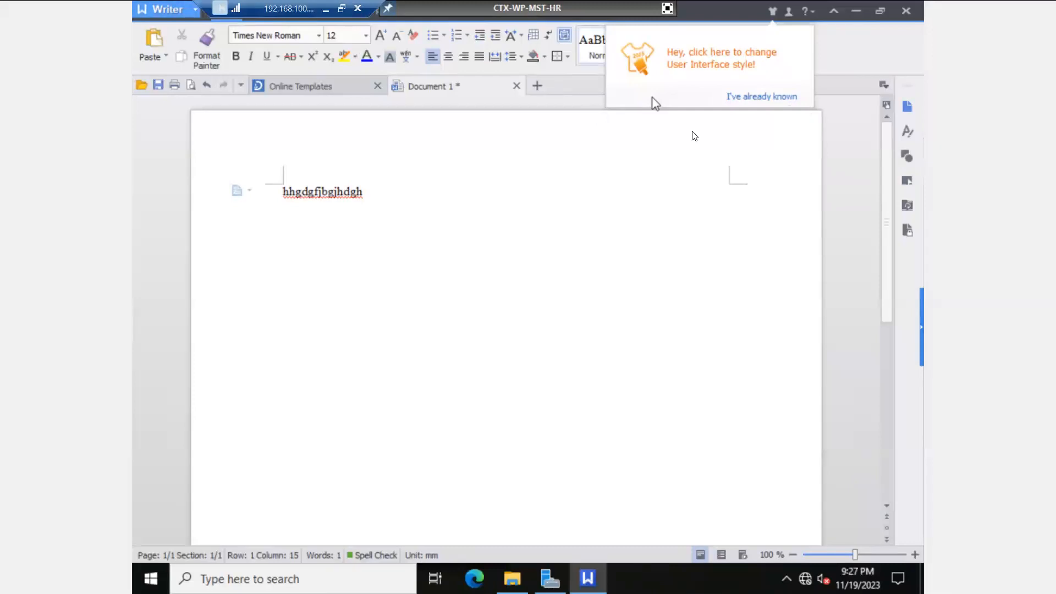
click(905, 11)
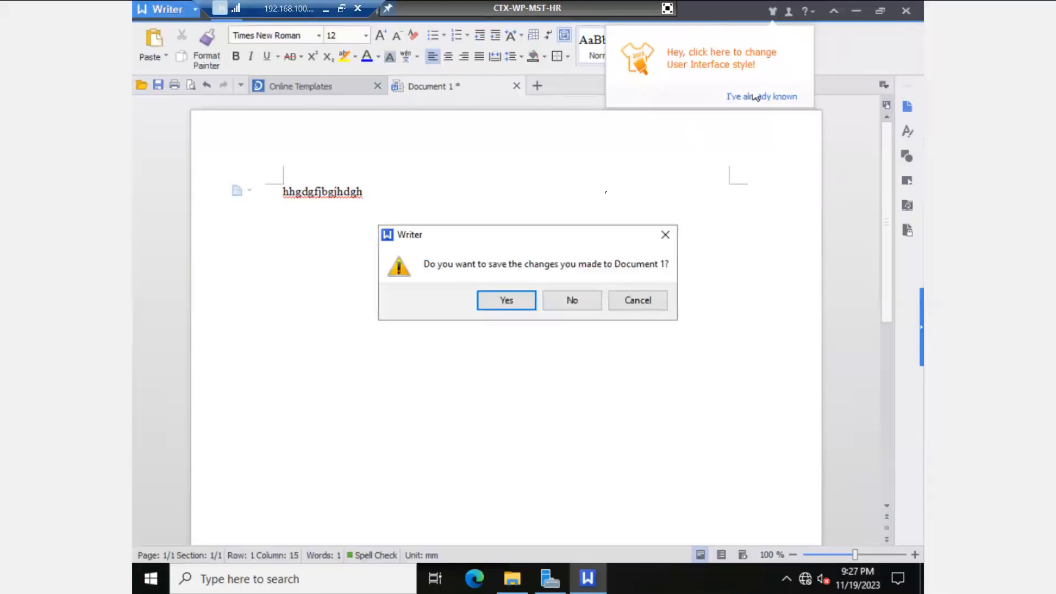
click(565, 301)
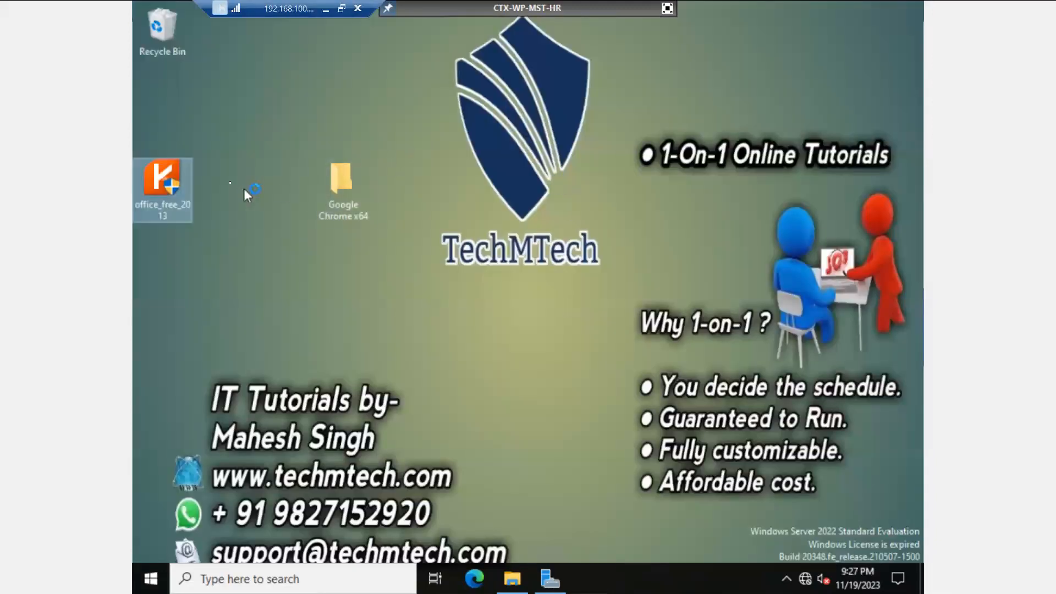
Step: Delete the office_free_2013 installer and run ChromeStandaloneSetup64, approving the Google Update prompt
drag(177, 173, 172, 30)
click(355, 203)
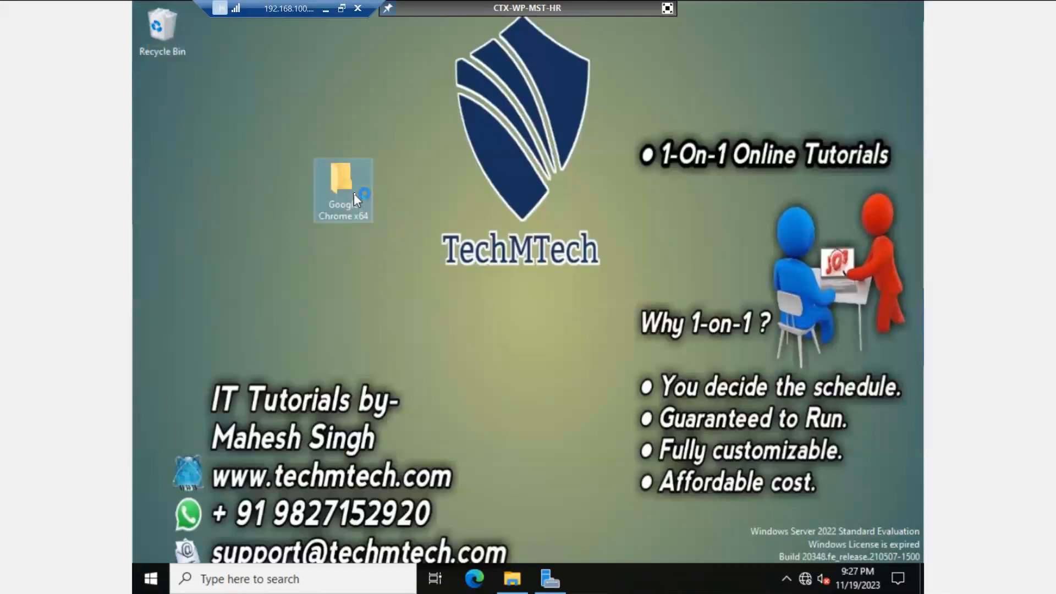
double_click(354, 197)
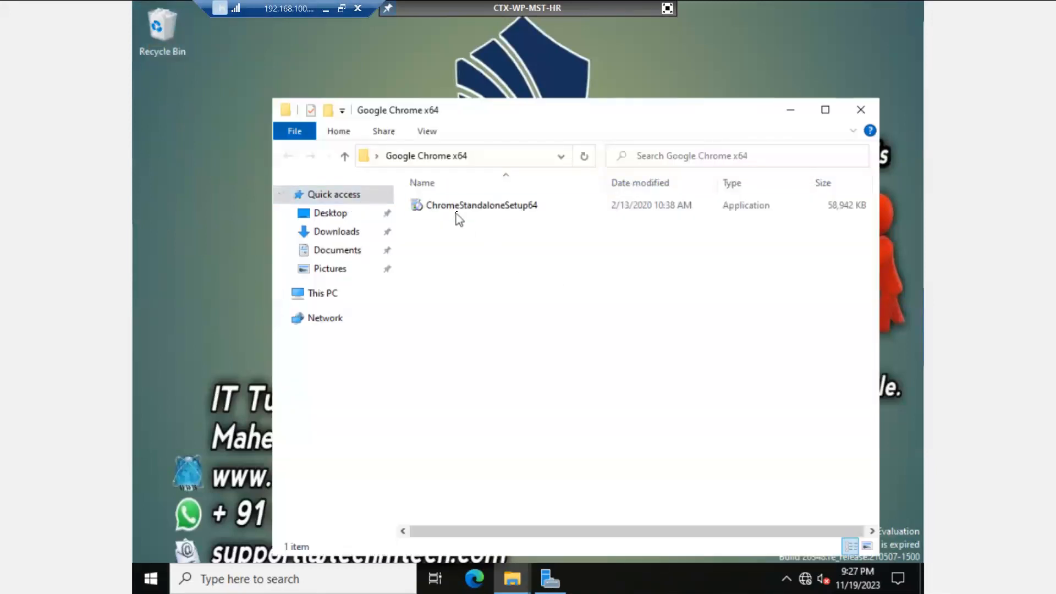
double_click(460, 208)
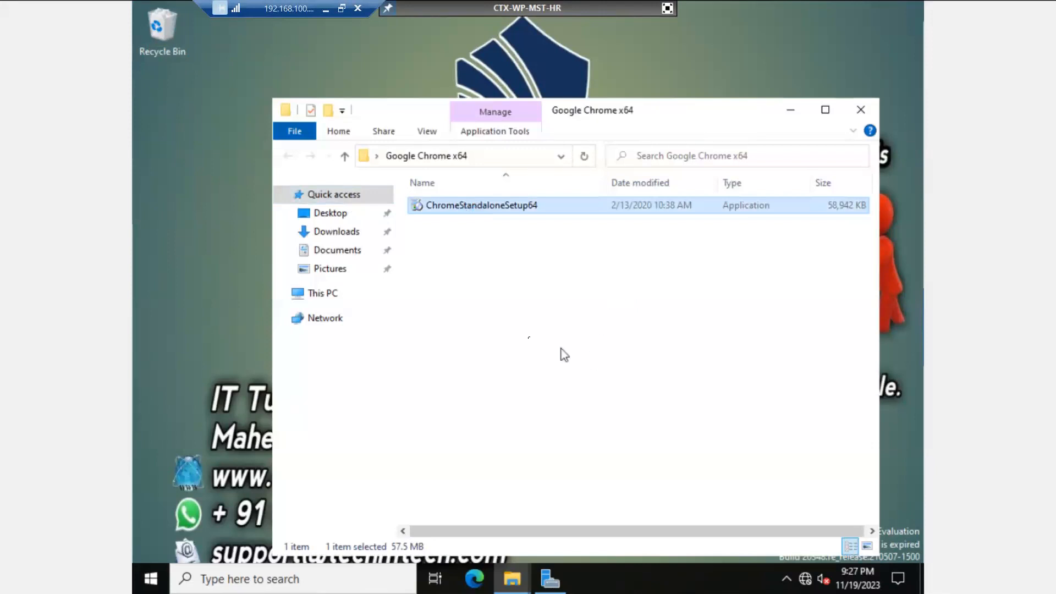
click(170, 67)
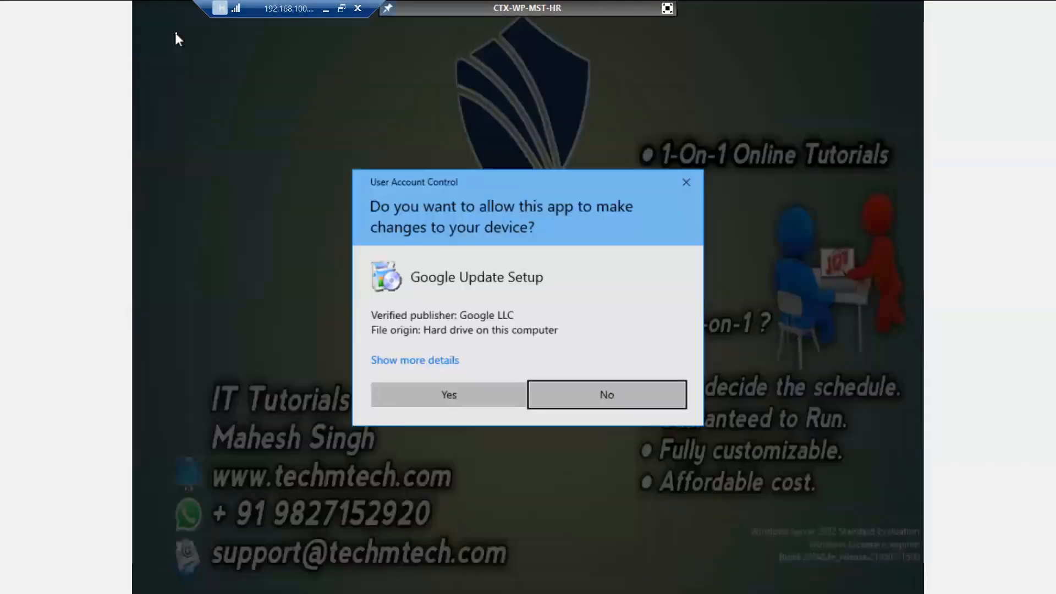
click(448, 392)
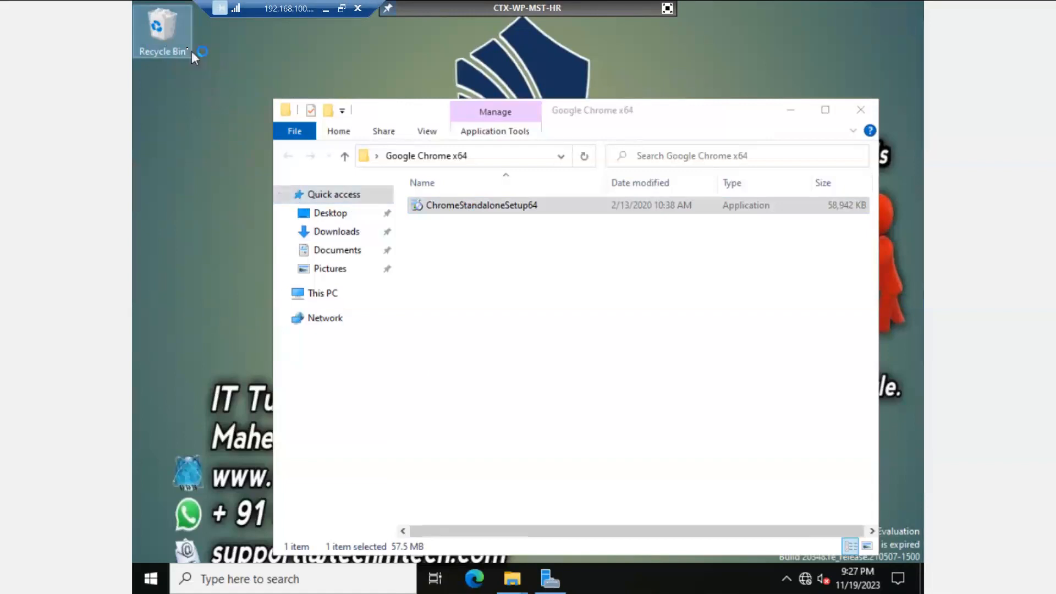
Step: Empty the Recycle Bin, confirming permanent deletion of the two items
right_click(176, 43)
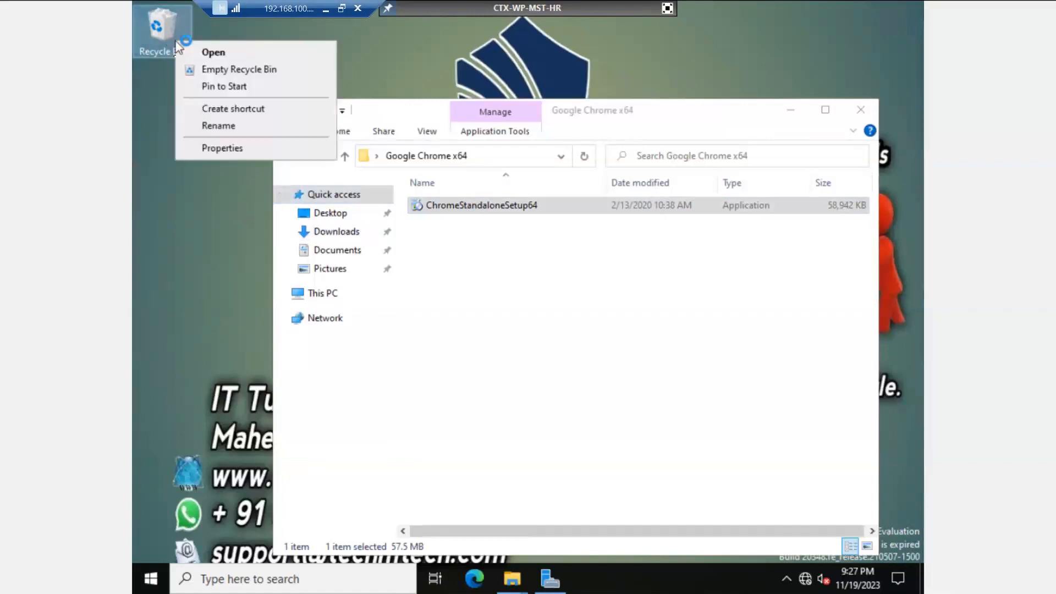
click(191, 70)
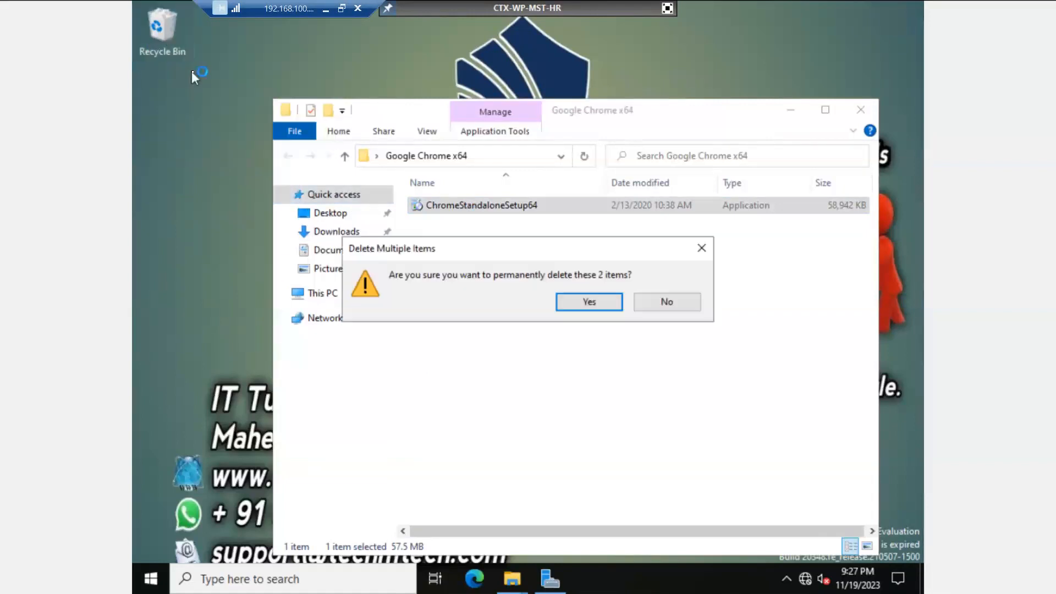
click(582, 306)
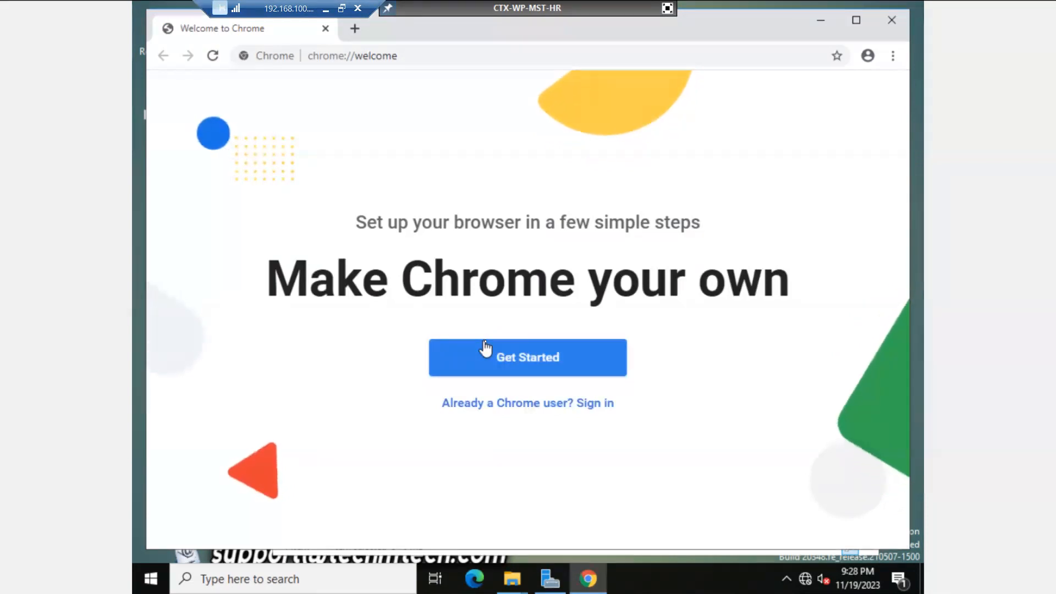
Step: Close the Chrome welcome page and folder window, then recycle and permanently delete the Google Chrome x64 folder
click(890, 15)
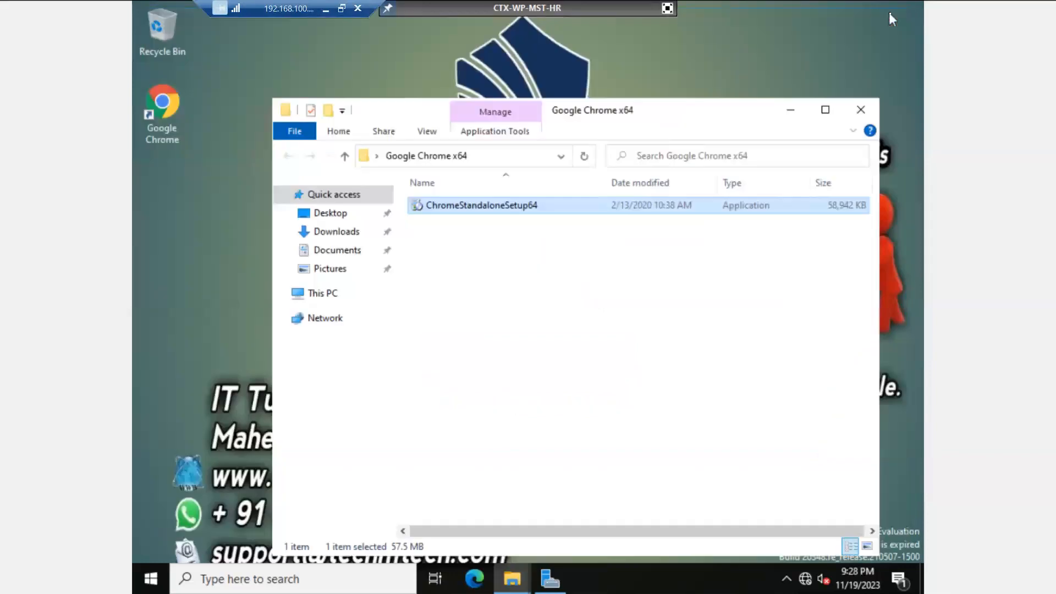
click(860, 109)
drag(352, 186, 161, 31)
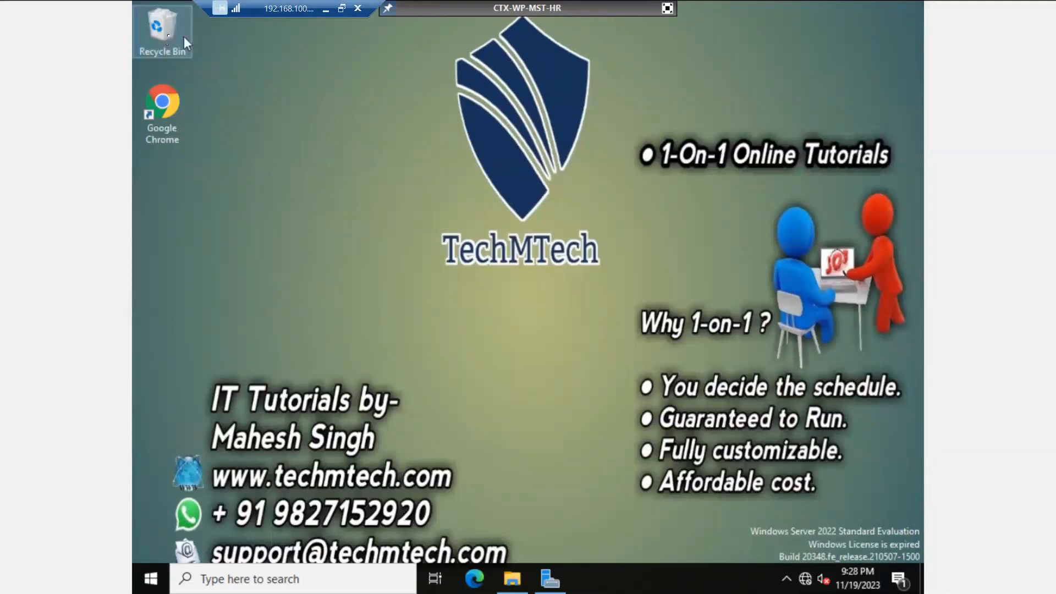
right_click(169, 37)
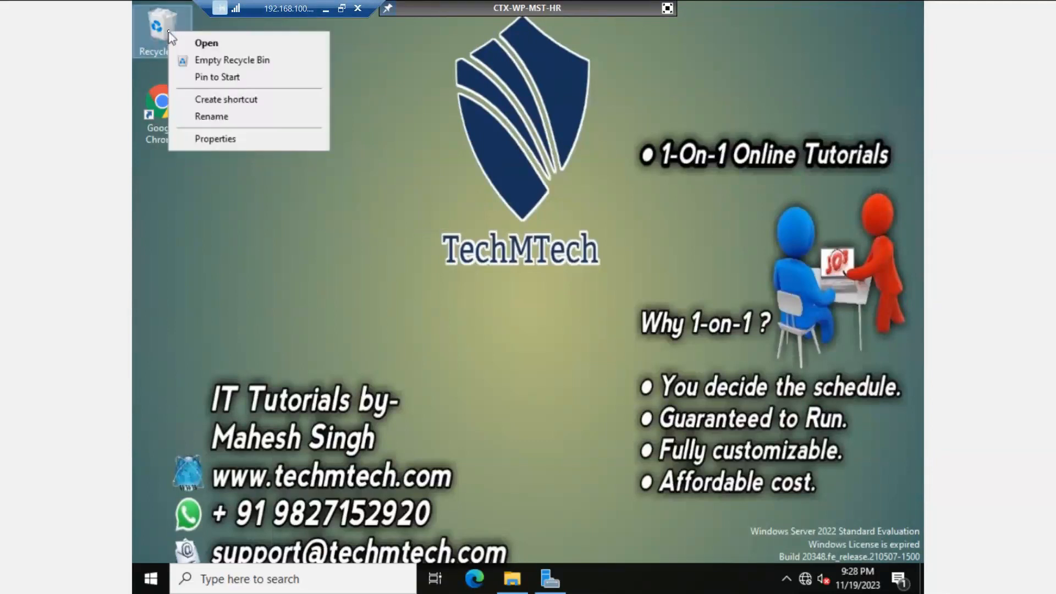
click(204, 62)
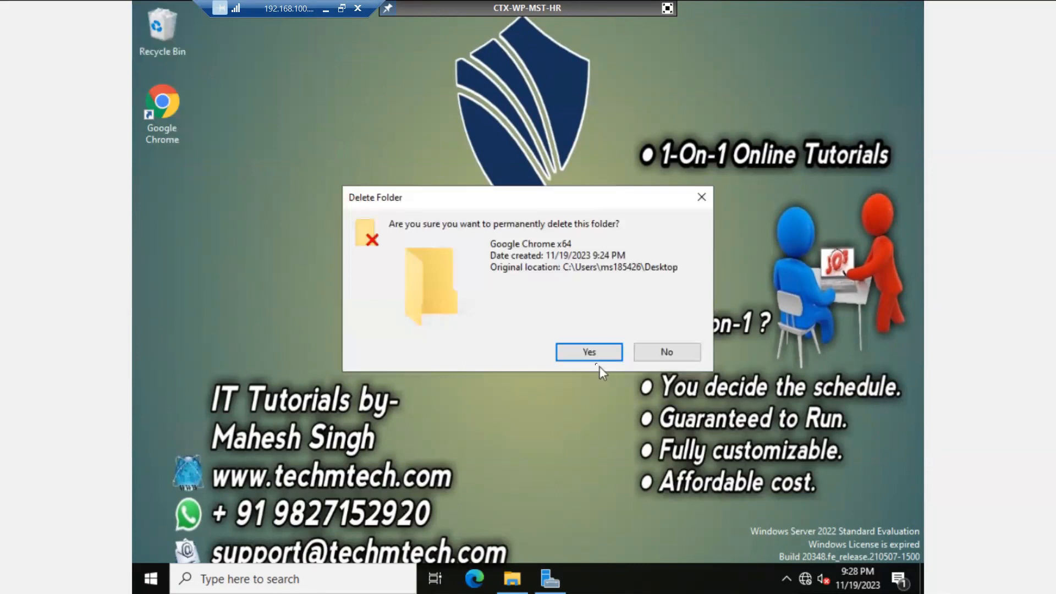
click(594, 357)
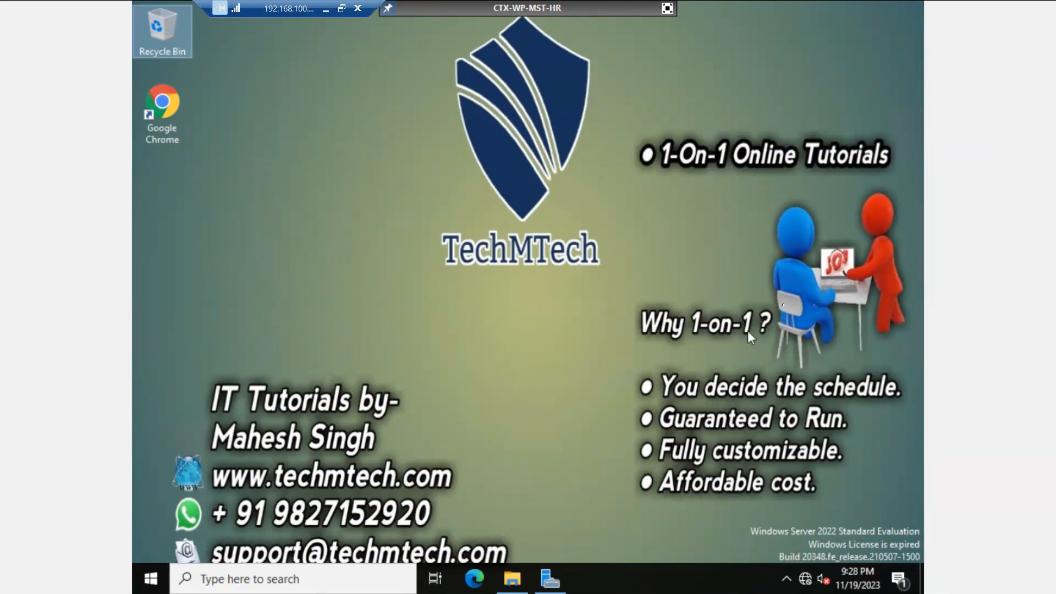
Step: Insert the Citrix_Virtual_Apps_and_Desktops_7_2106.iso into the VM's DVD Drive 1
click(668, 9)
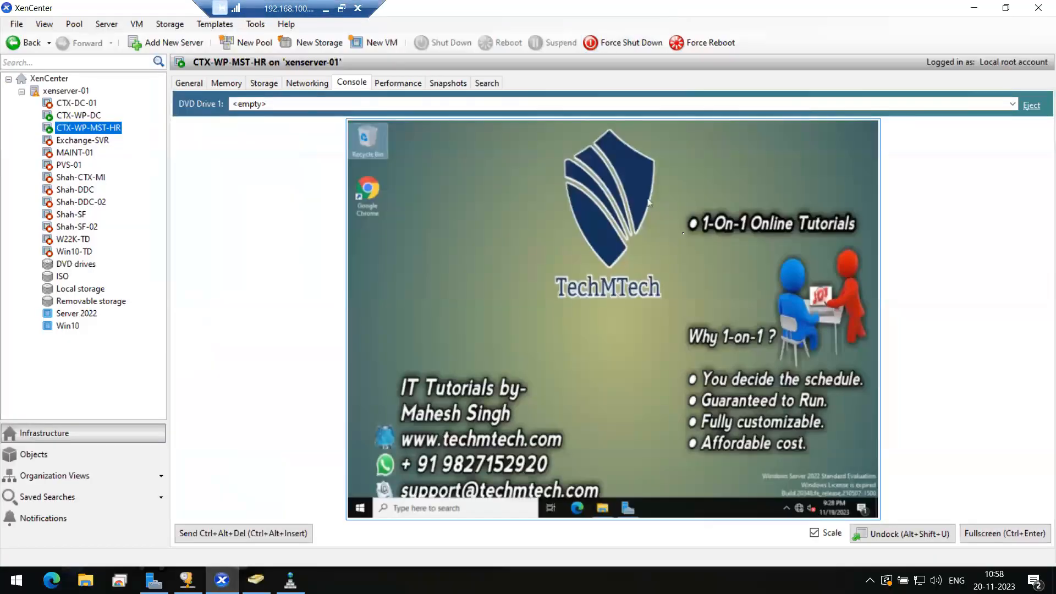
click(332, 104)
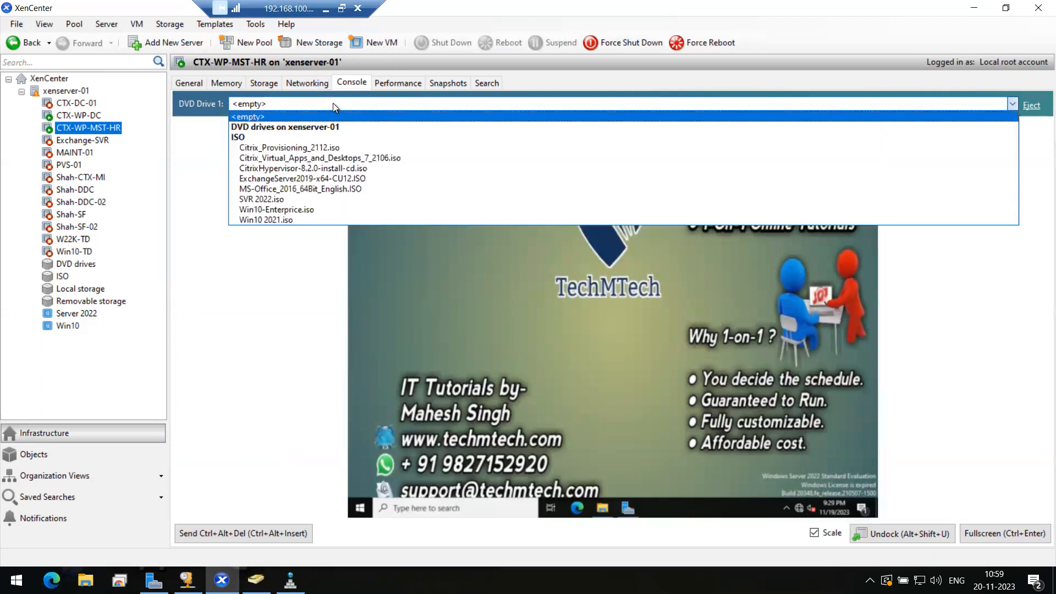
click(338, 157)
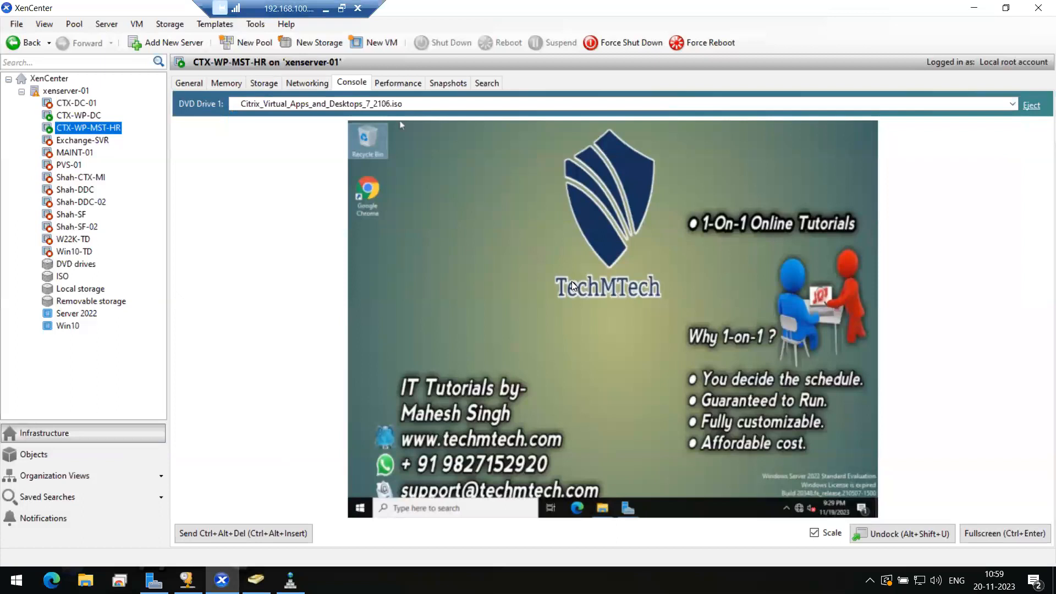
Step: Return to full screen and select CD Drive (D:) CVAD 2106 under This PC
click(972, 535)
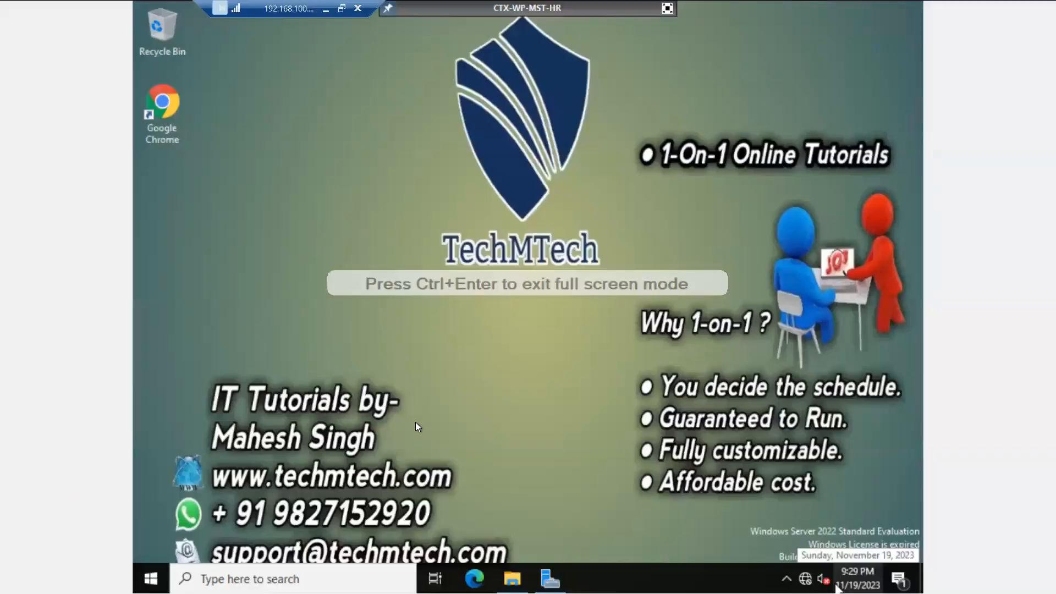
click(508, 573)
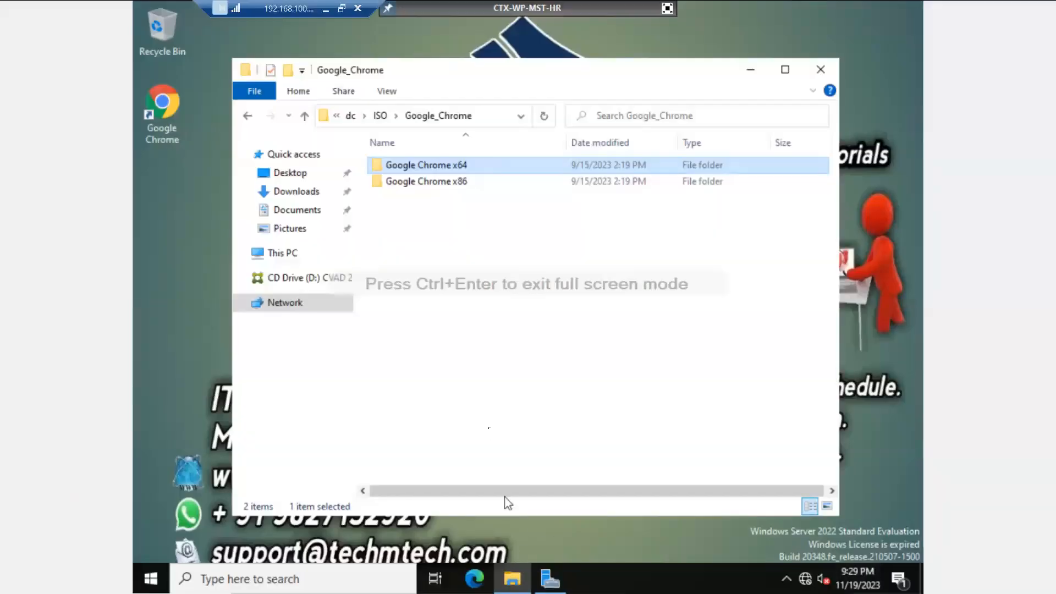
click(303, 264)
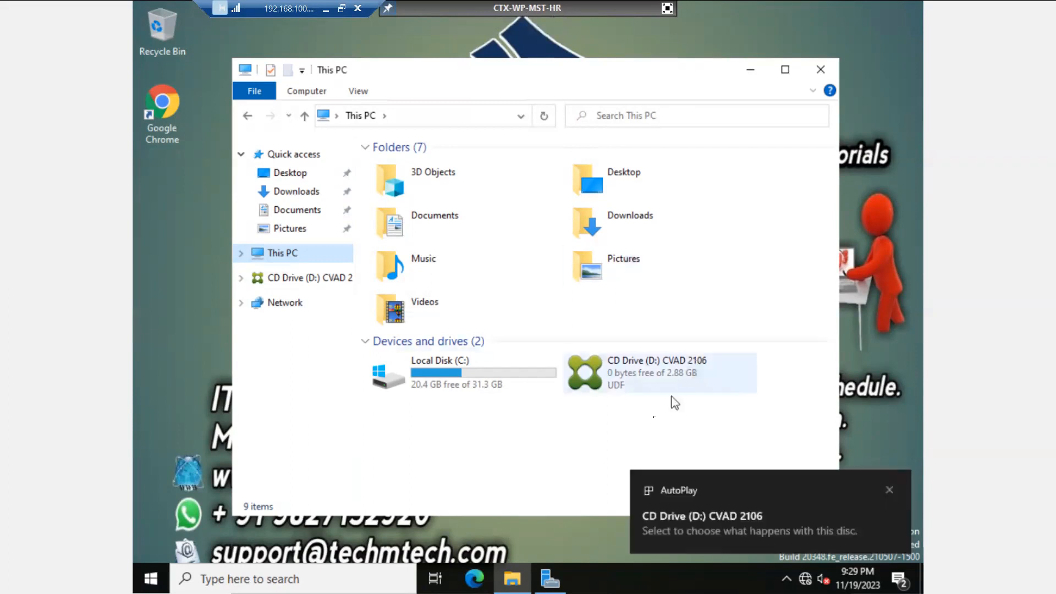
click(640, 381)
Step: Run 'Install or run program from your media' on the CVAD 2106 disc and approve UAC
right_click(642, 383)
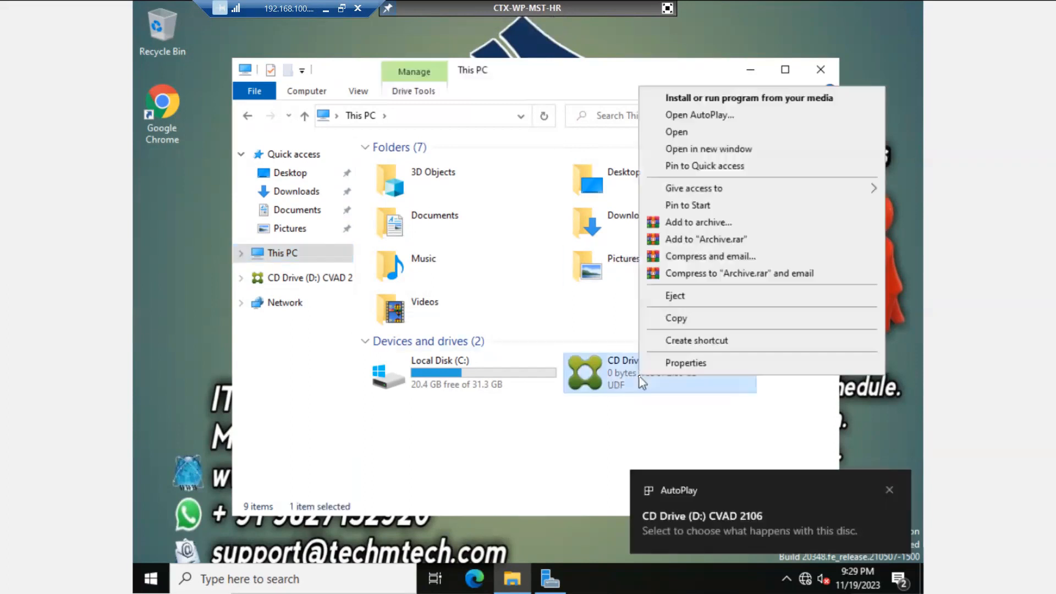
click(702, 102)
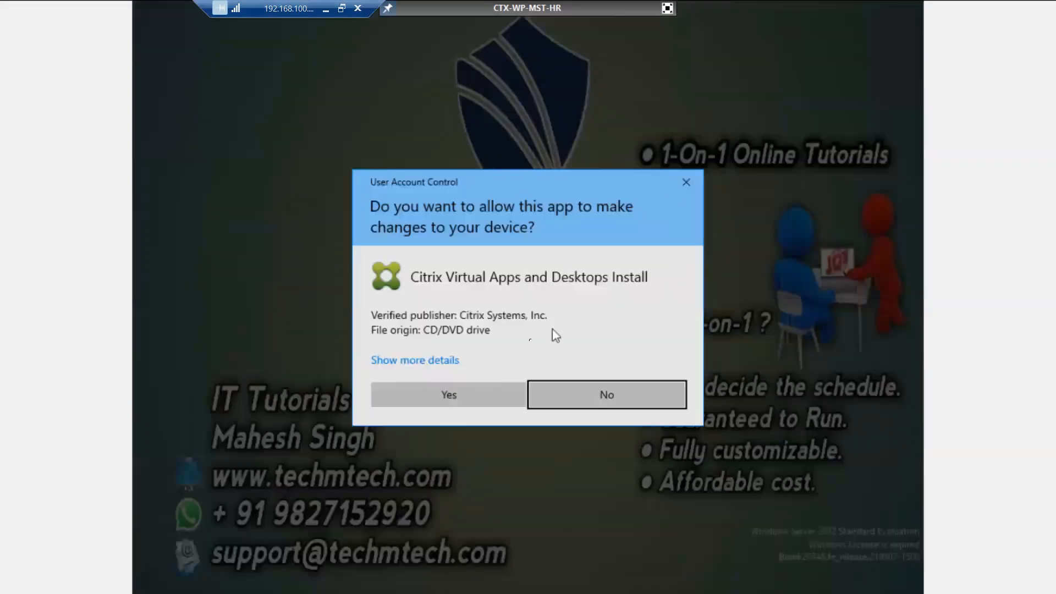
click(481, 388)
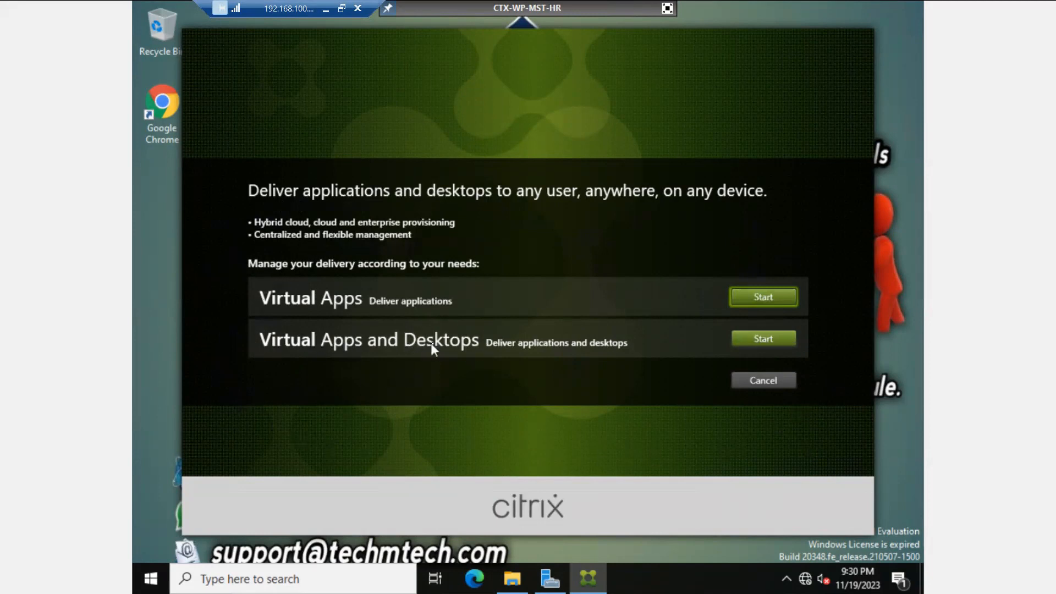
Step: Start Virtual Apps and Desktops, choose the Multi-session OS VDA, keeping Create a master MCS image
click(758, 342)
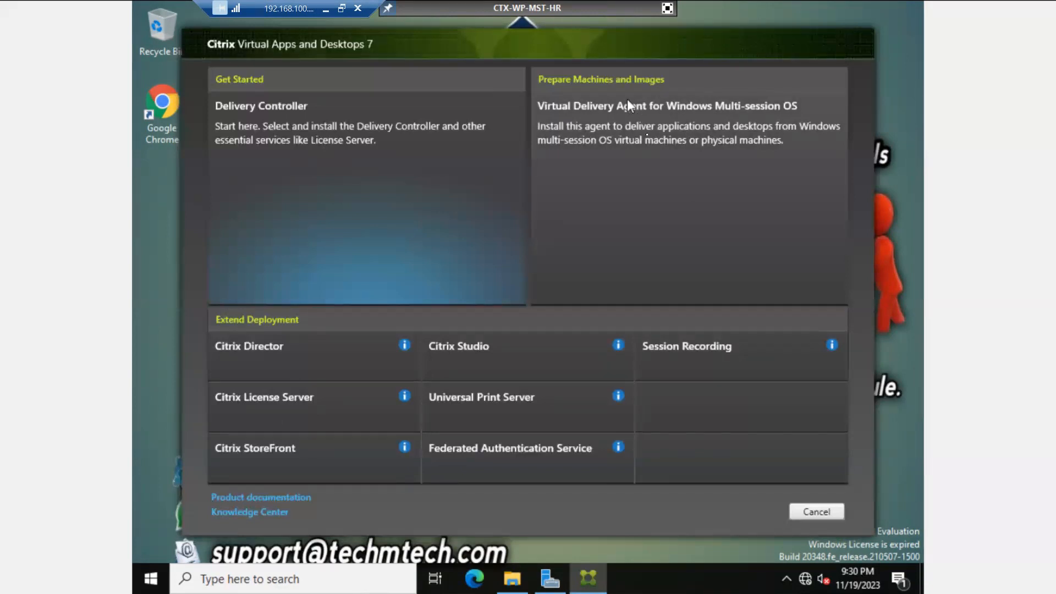
click(648, 172)
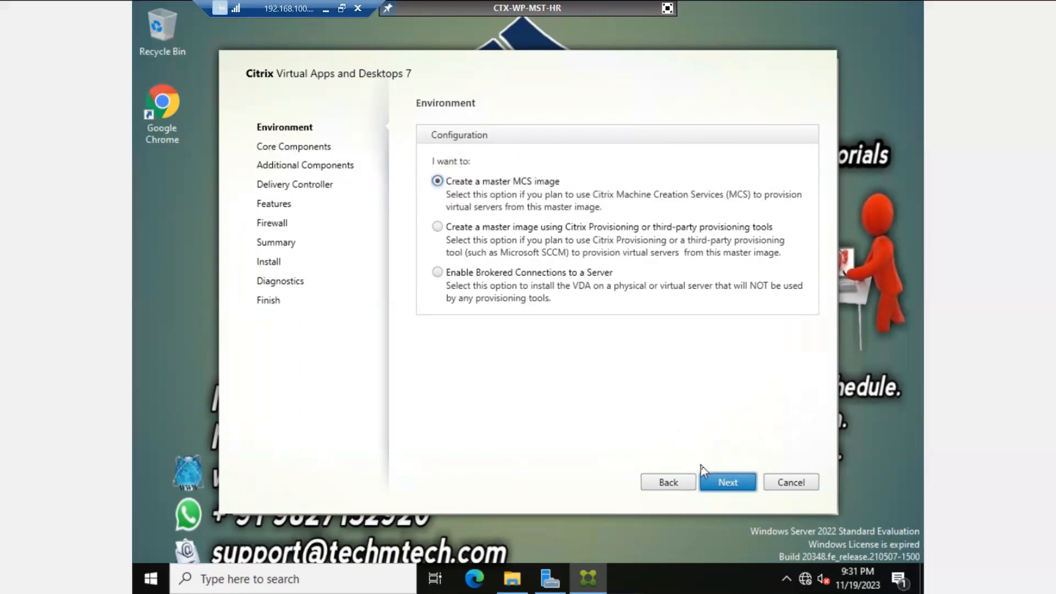
click(709, 482)
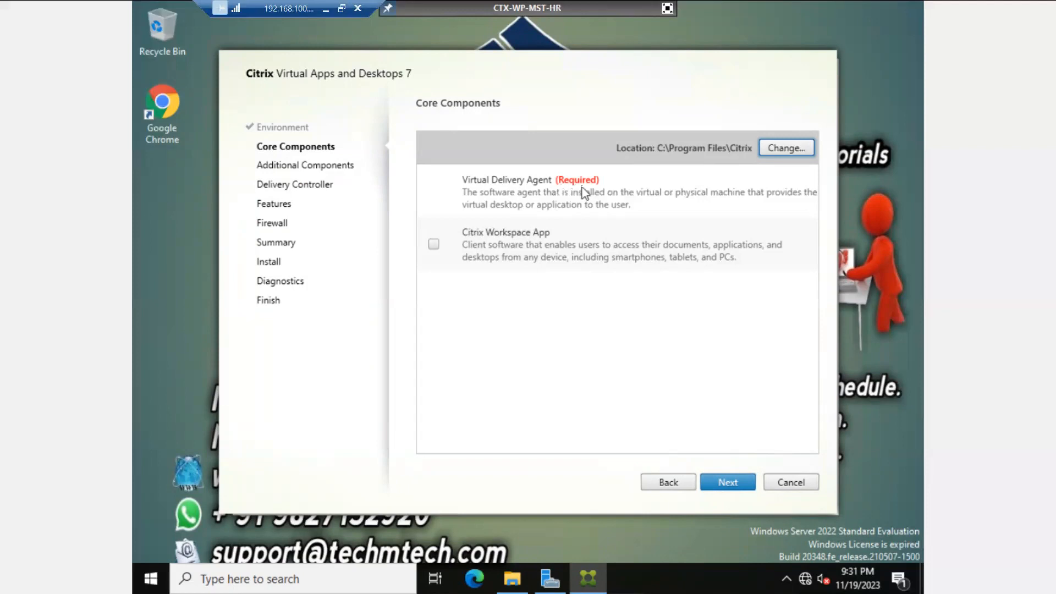
Step: Accept the default core and additional VDA components to reach the Delivery Controller page
click(740, 489)
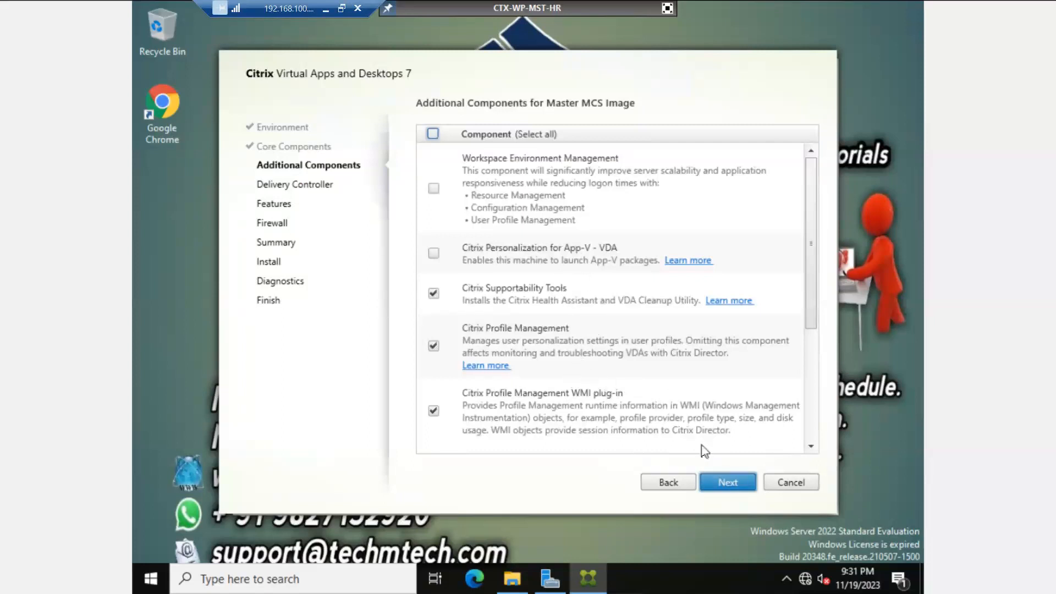
click(730, 487)
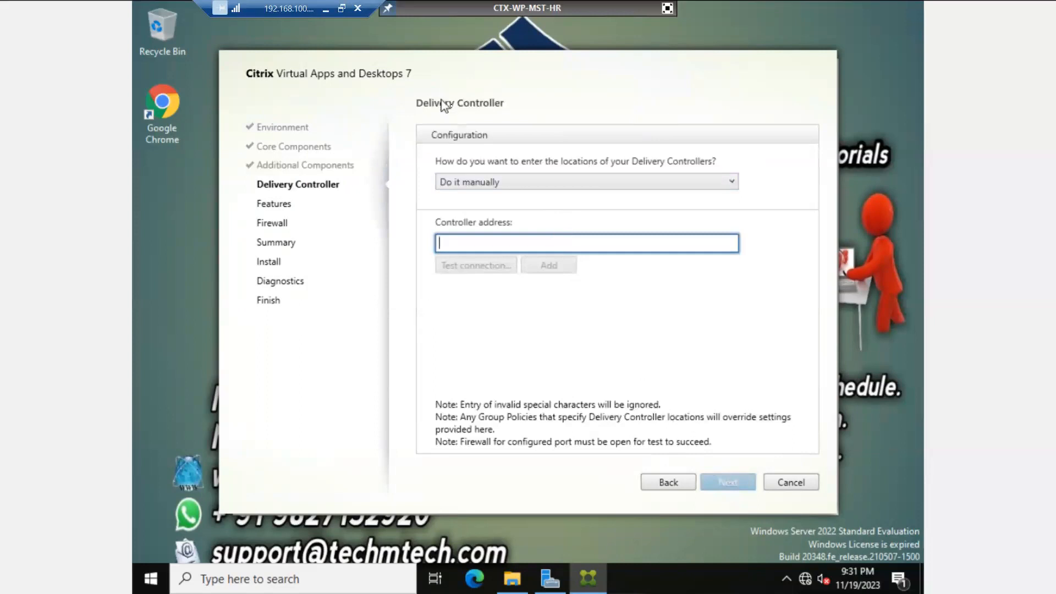
Step: Add ctx-wp-dc.techmtech.com as a connection-tested Delivery Controller and continue to Features
drag(428, 61, 439, 77)
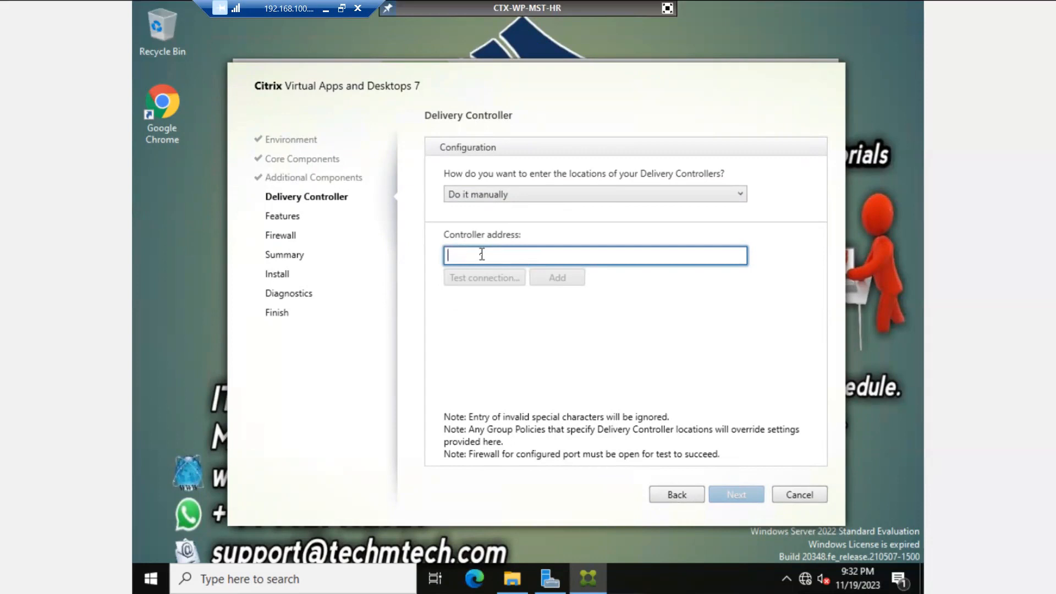
text(ctx-w)
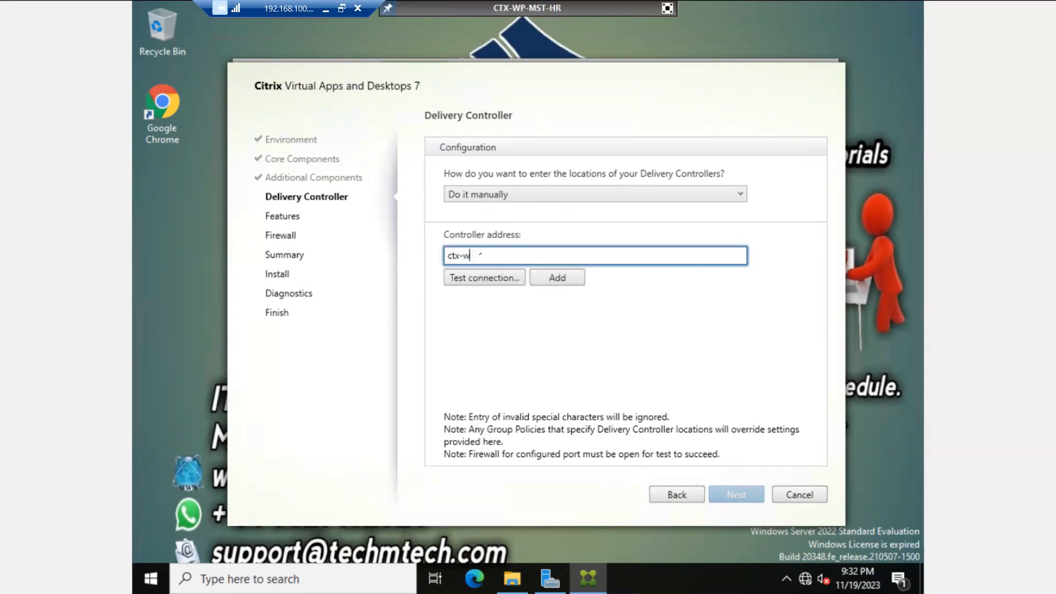
text(p-dc.techmtech.com)
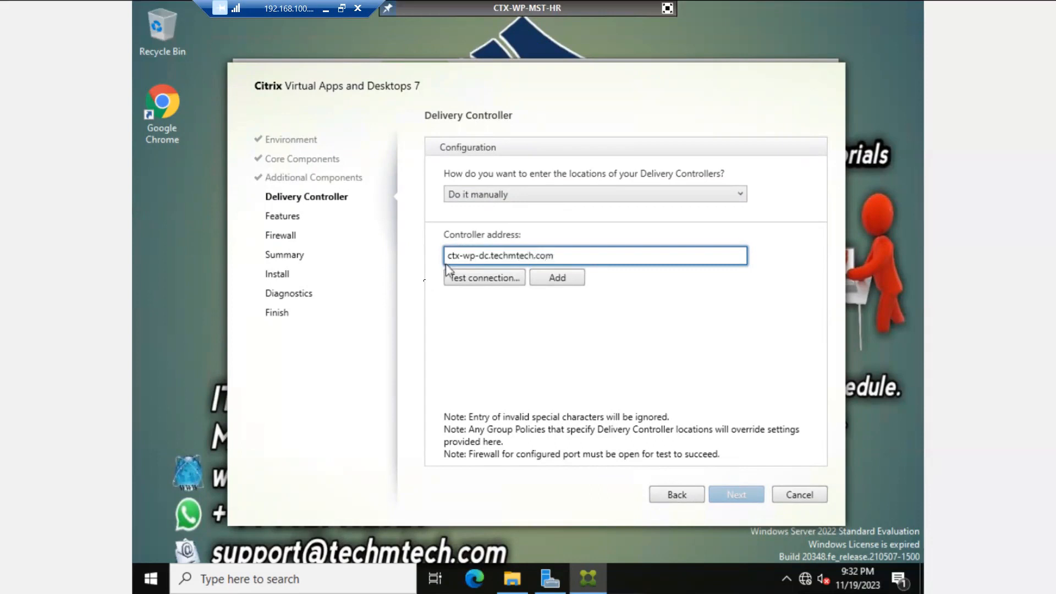
click(461, 279)
click(557, 277)
click(577, 277)
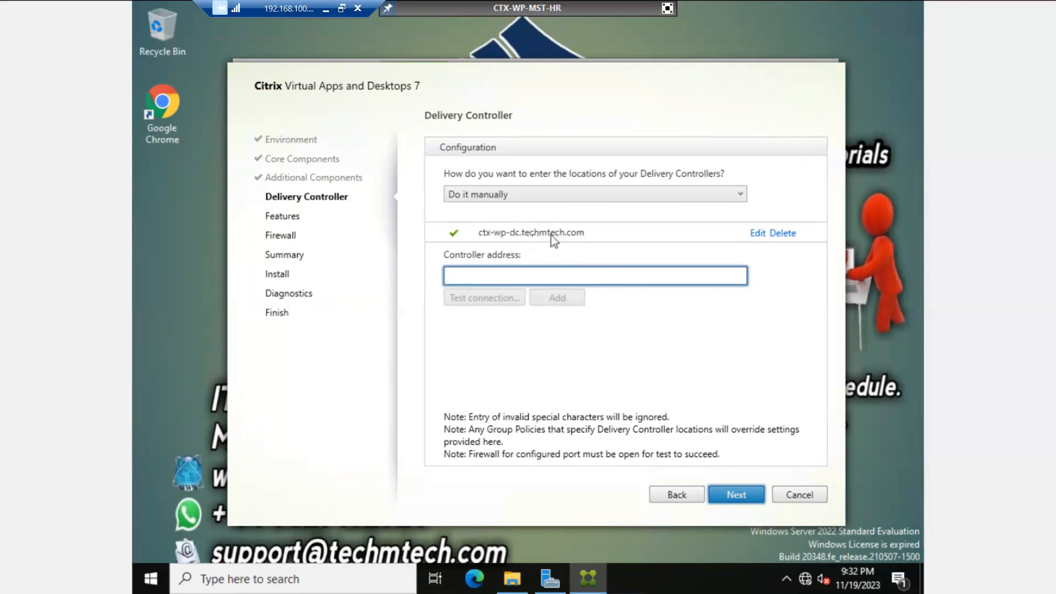
click(736, 495)
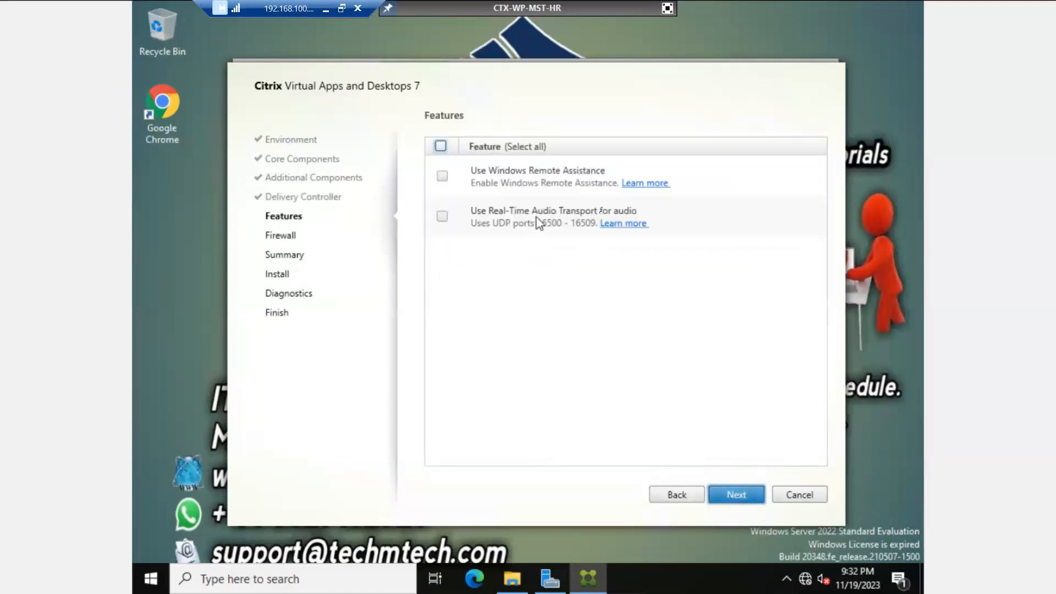
Step: Enable Use Windows Remote Assistance, leaving Real-Time Audio Transport off, and proceed to Firewall
click(443, 217)
click(443, 218)
click(442, 176)
click(442, 176)
click(743, 499)
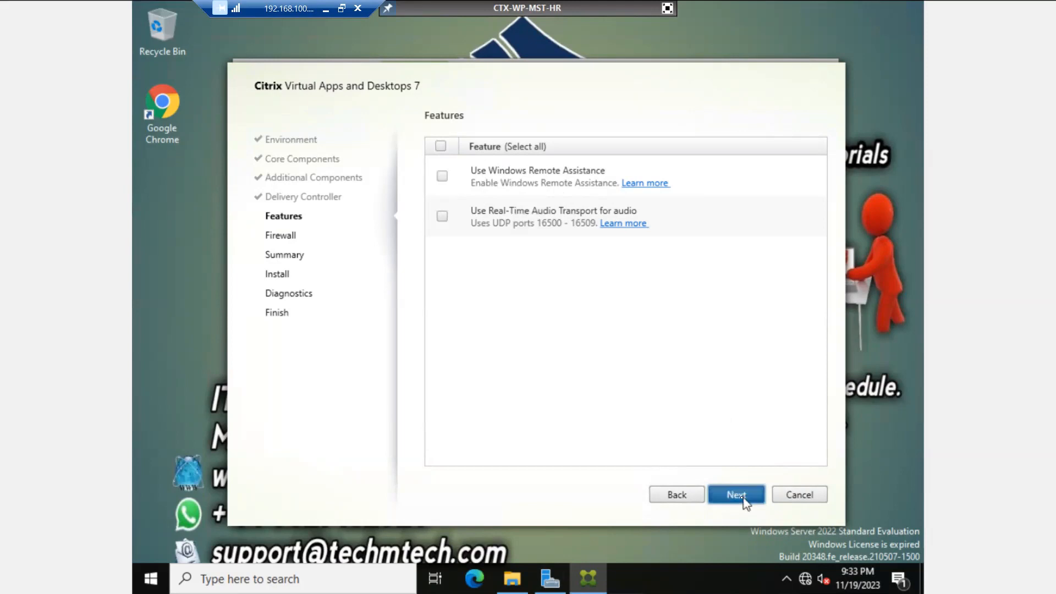
click(687, 494)
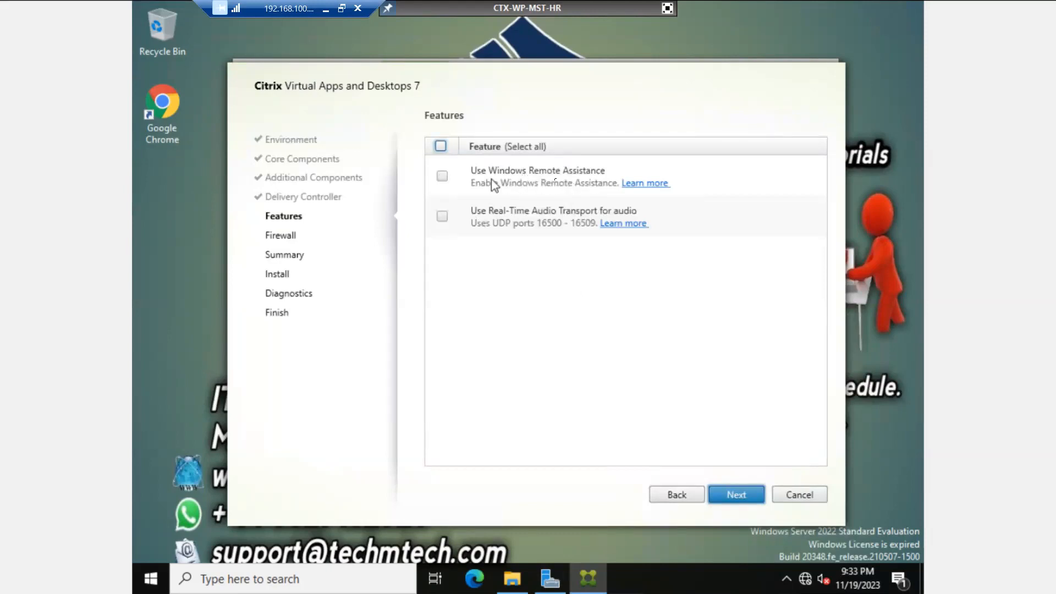
click(442, 176)
click(736, 497)
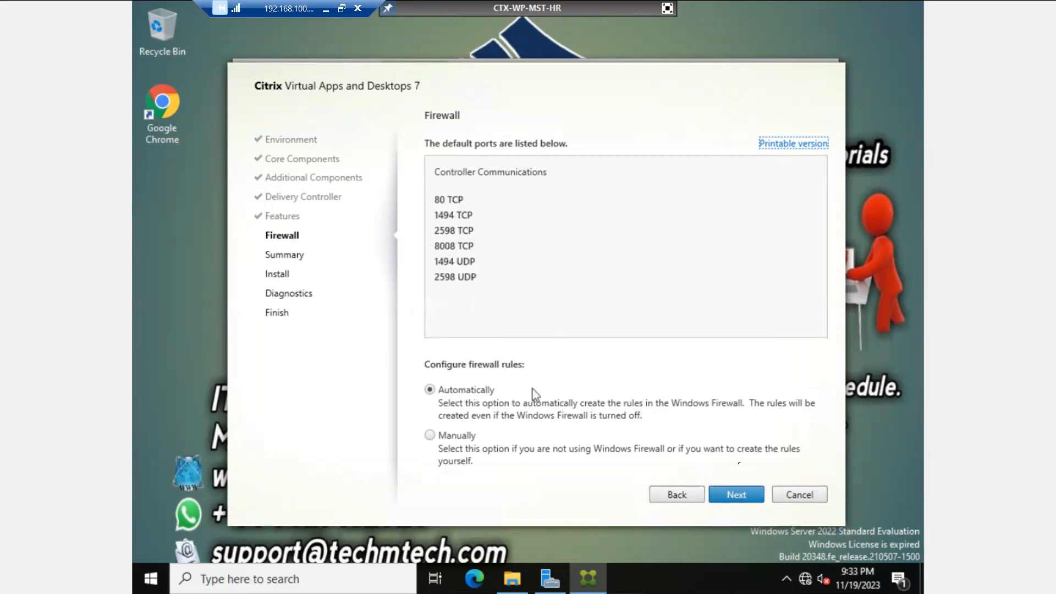
Step: Keep the automatic firewall rules, review the Summary and start the VDA install
click(735, 496)
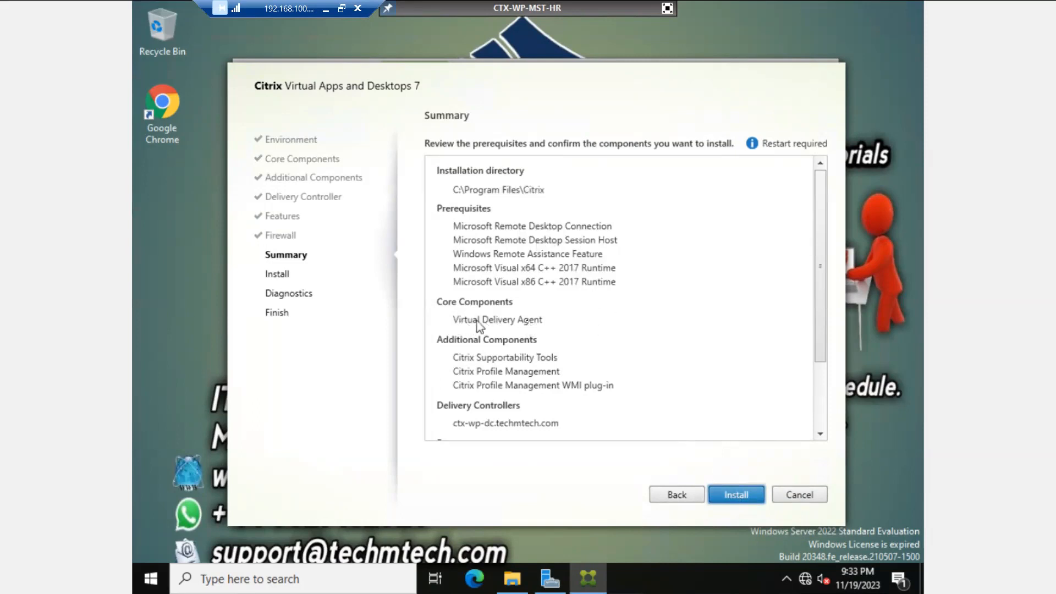
scroll(607, 385, down, 3)
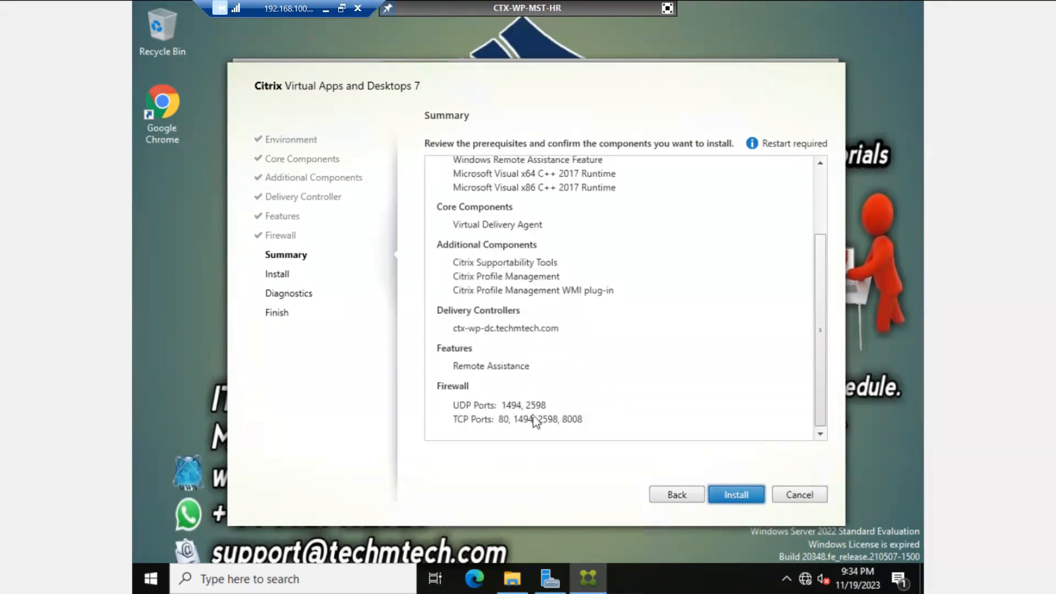
click(731, 501)
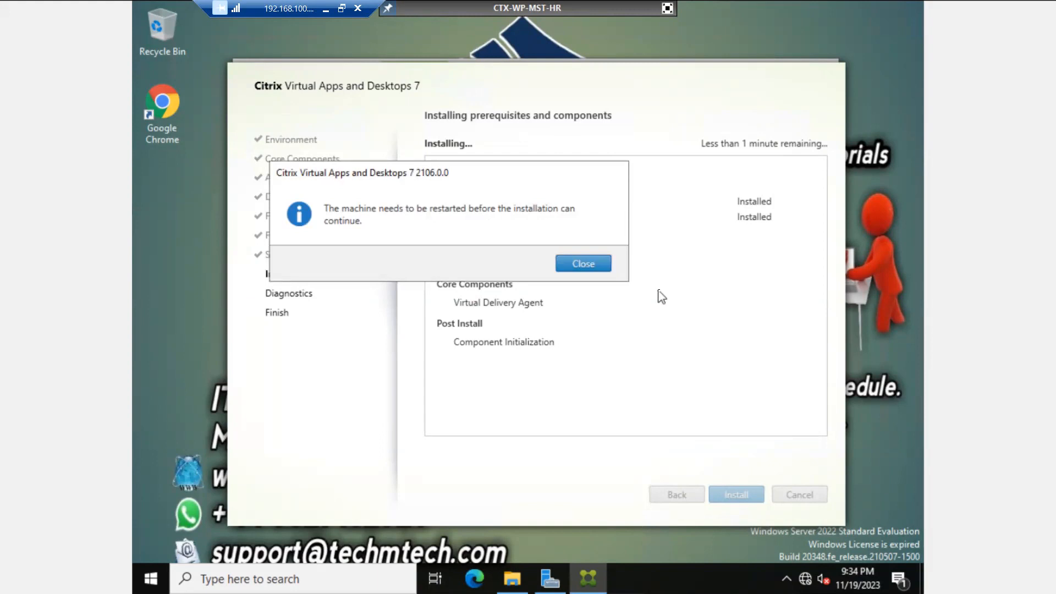
Step: Close the restart message so CTX-WP-MST-HR reboots, then dock its console in XenCenter
click(583, 264)
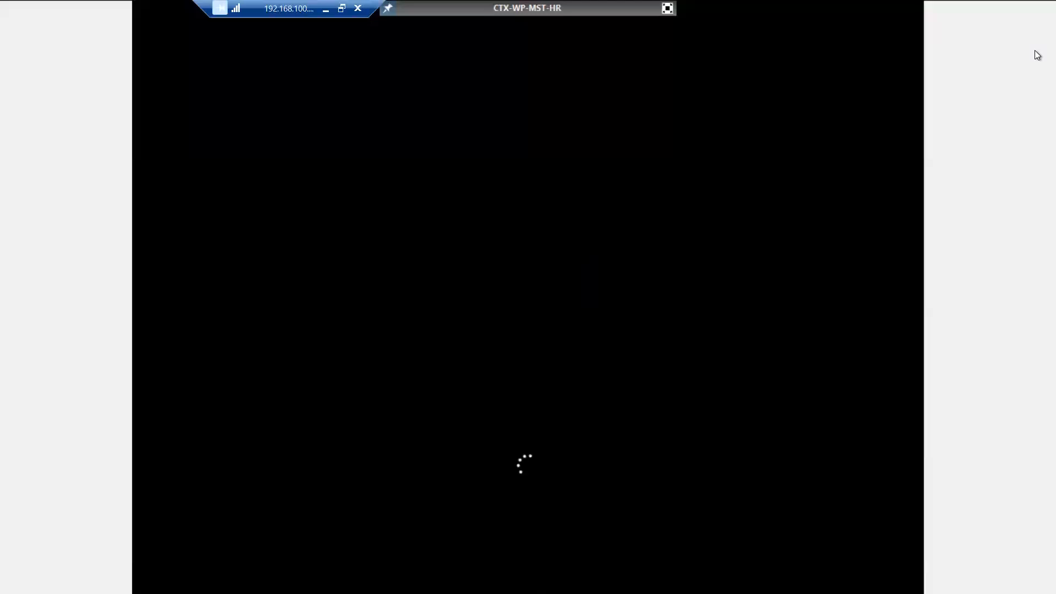
click(667, 8)
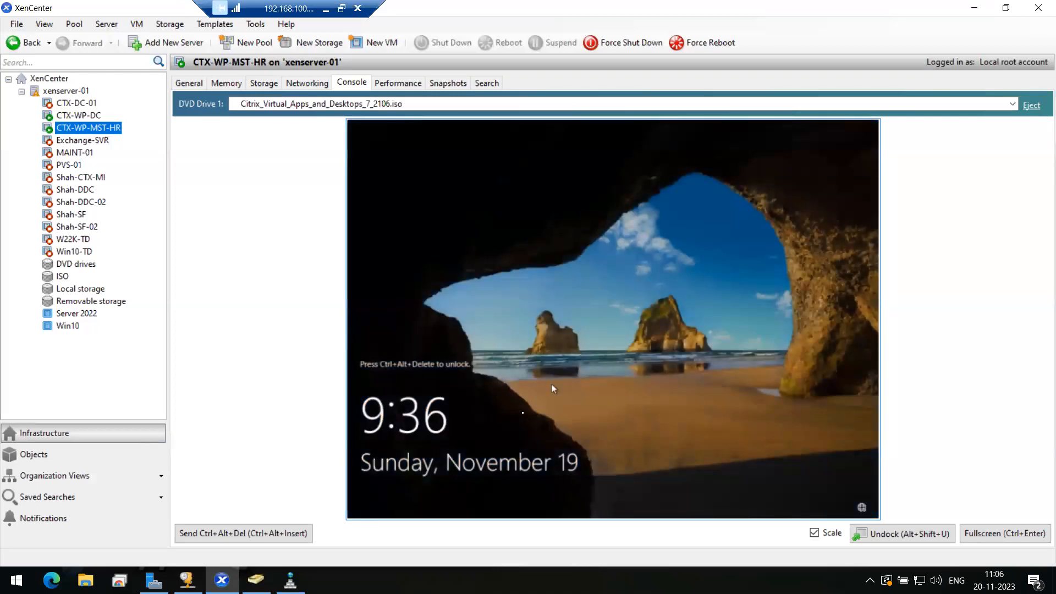
Step: Sign in to CTX-WP-MST-HR with the admin username and password, then minimize the remote session
click(275, 543)
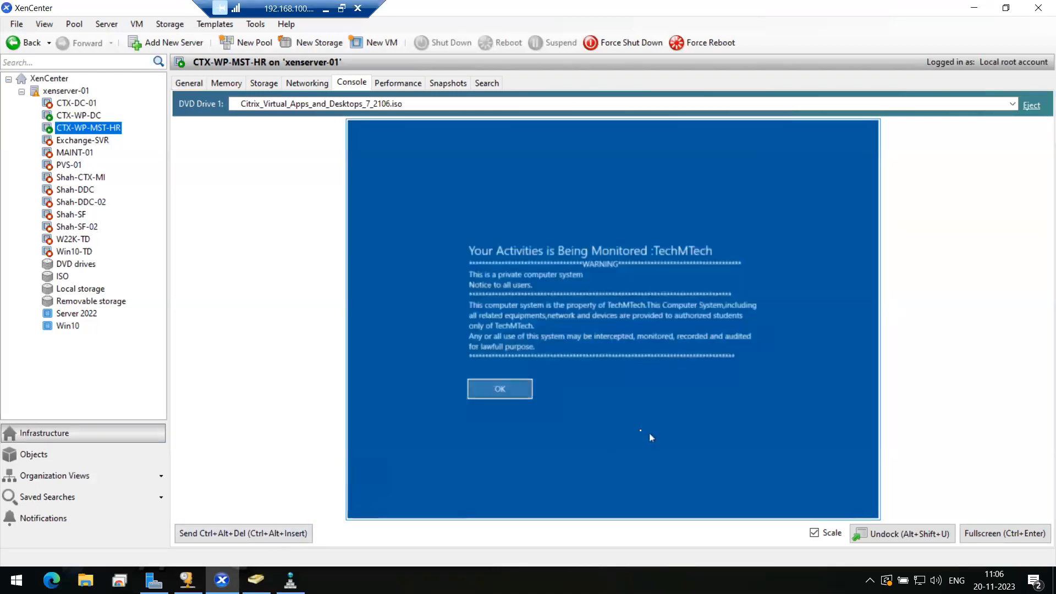
click(501, 390)
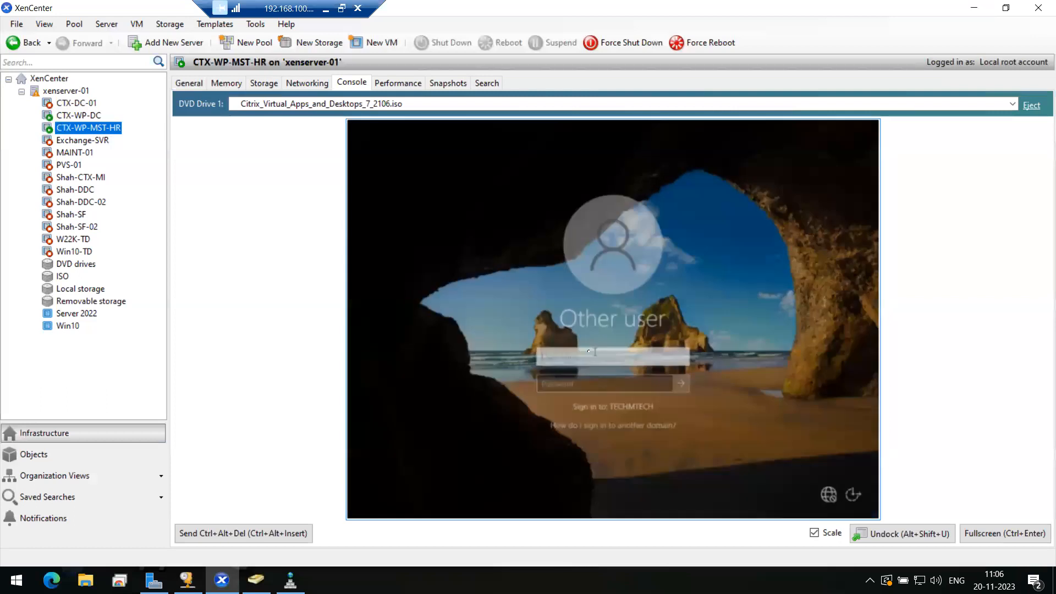
text(ms185426)
key(Tab)
text(*********)
key(Return)
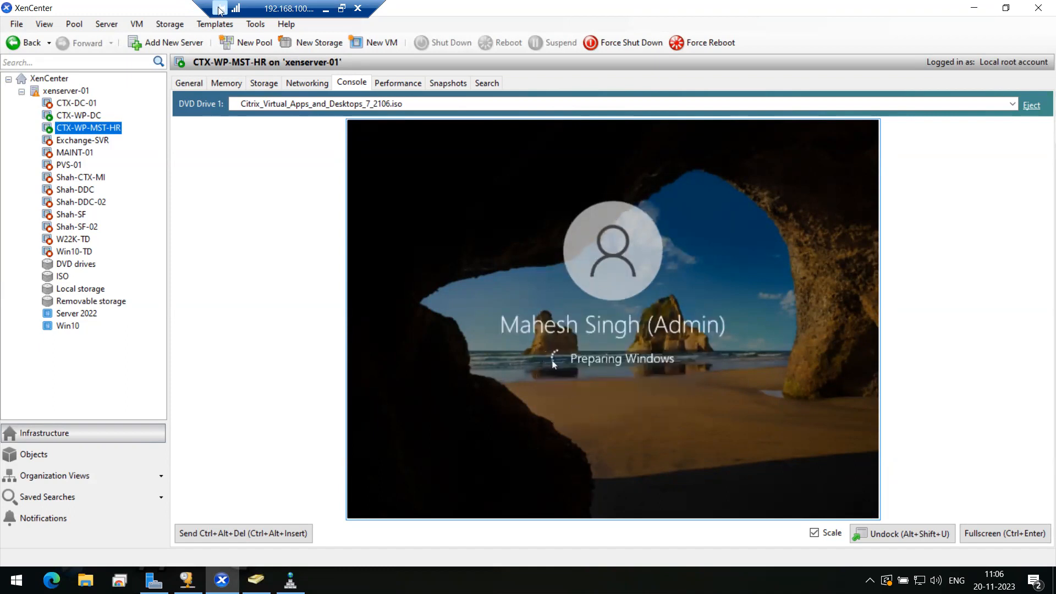
click(357, 9)
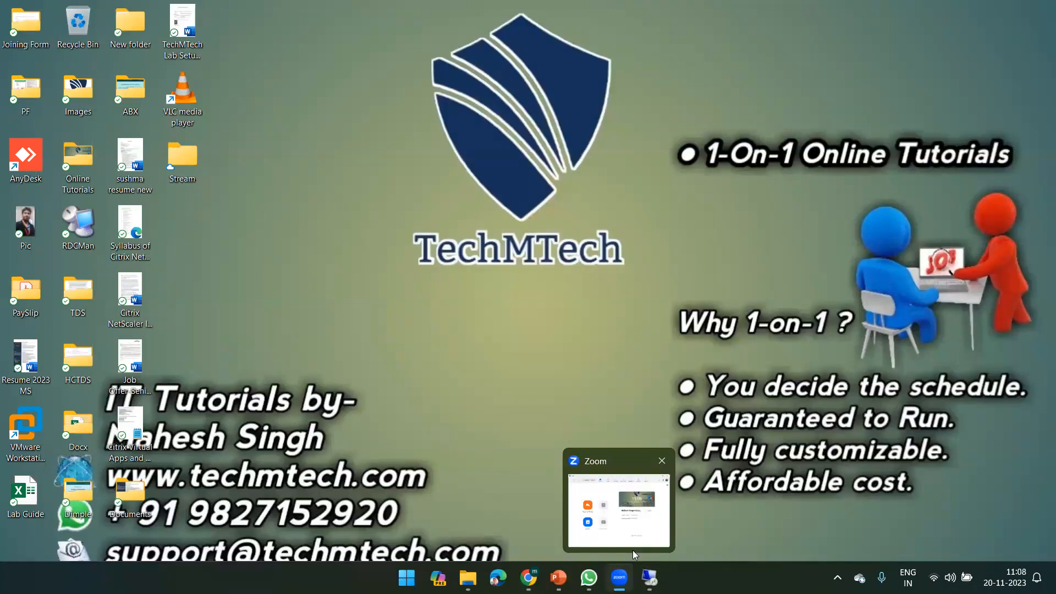
Step: Open WhatsApp from the taskbar and minimize it again
mouse_move(620, 577)
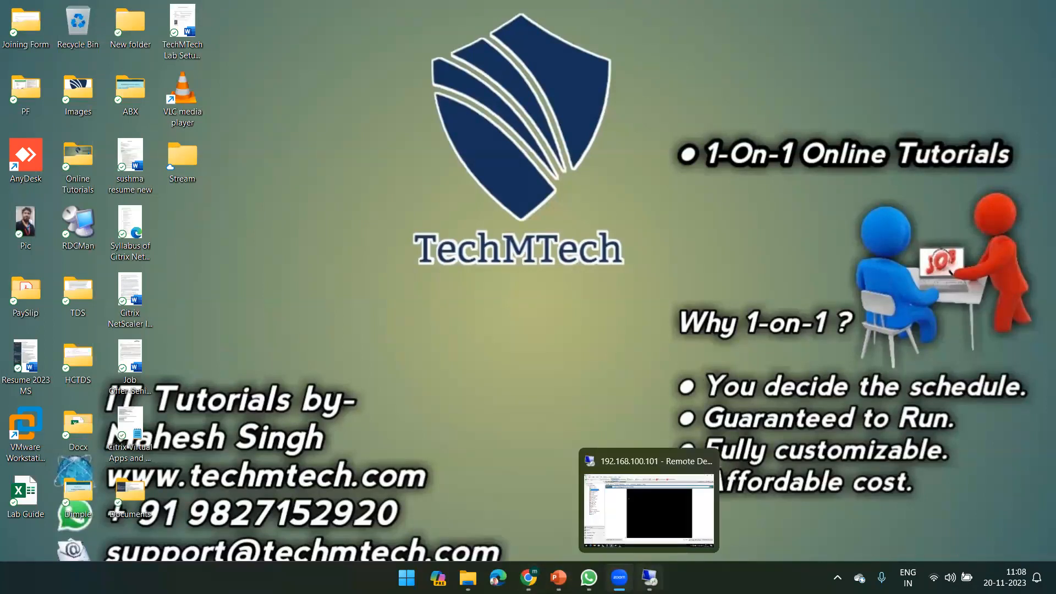
click(588, 577)
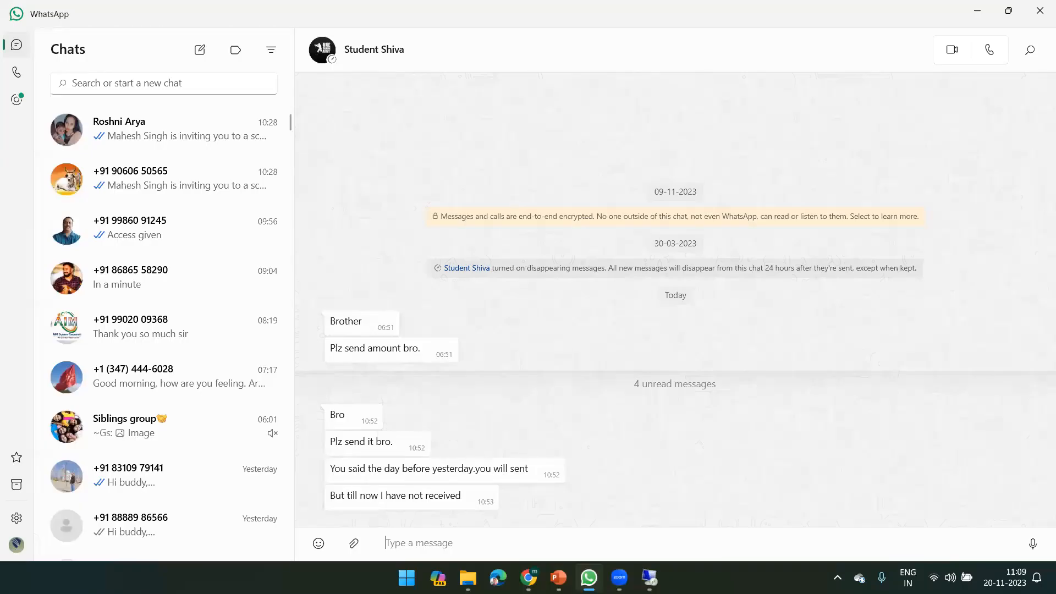
click(589, 577)
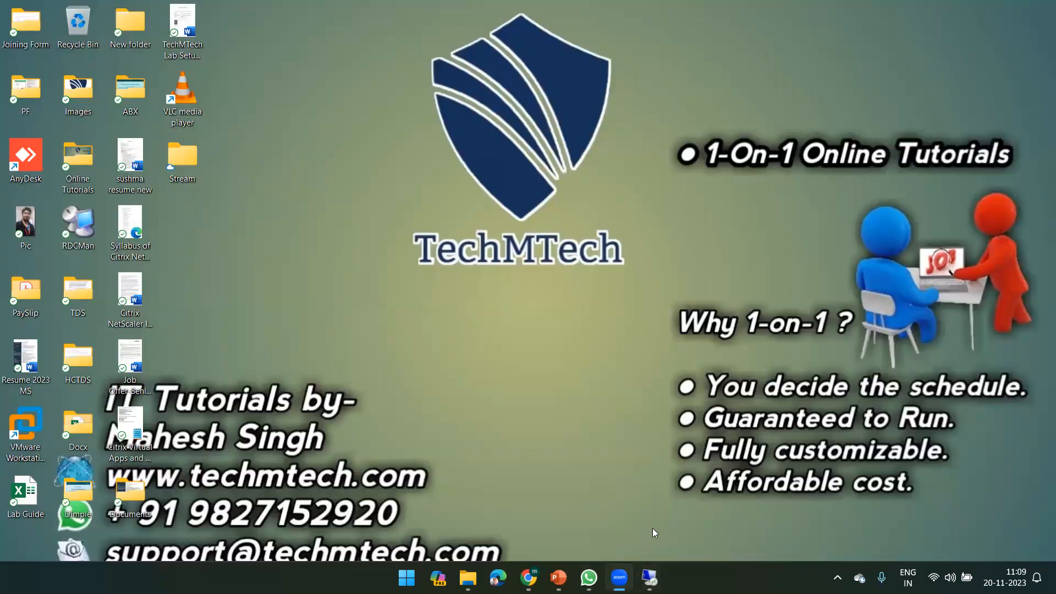
Step: Return to XenCenter, move the connection bar, minimize the remote session and open WhatsApp
click(650, 577)
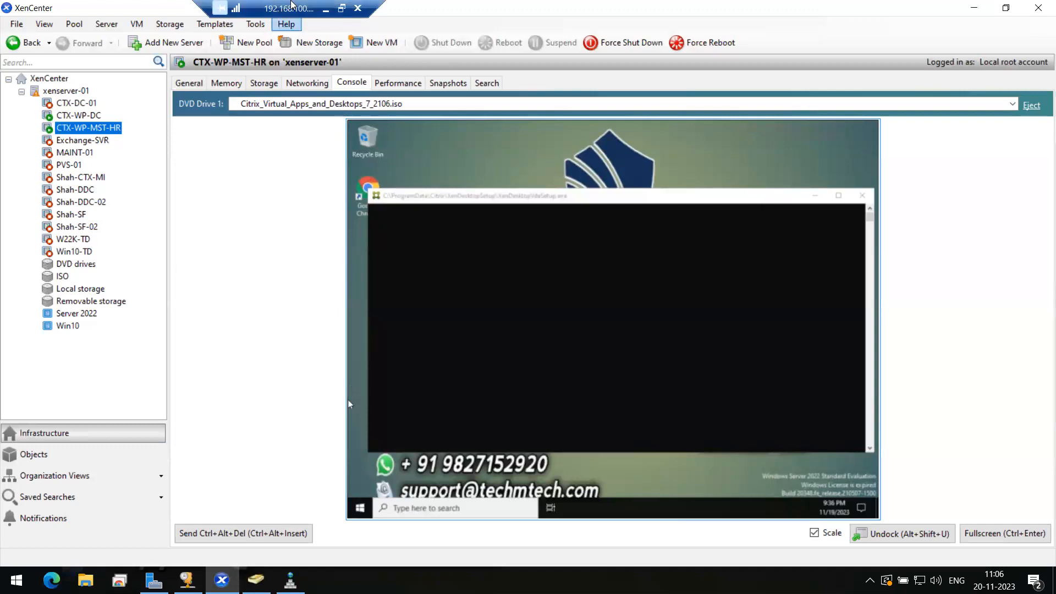
drag(292, 5, 225, 5)
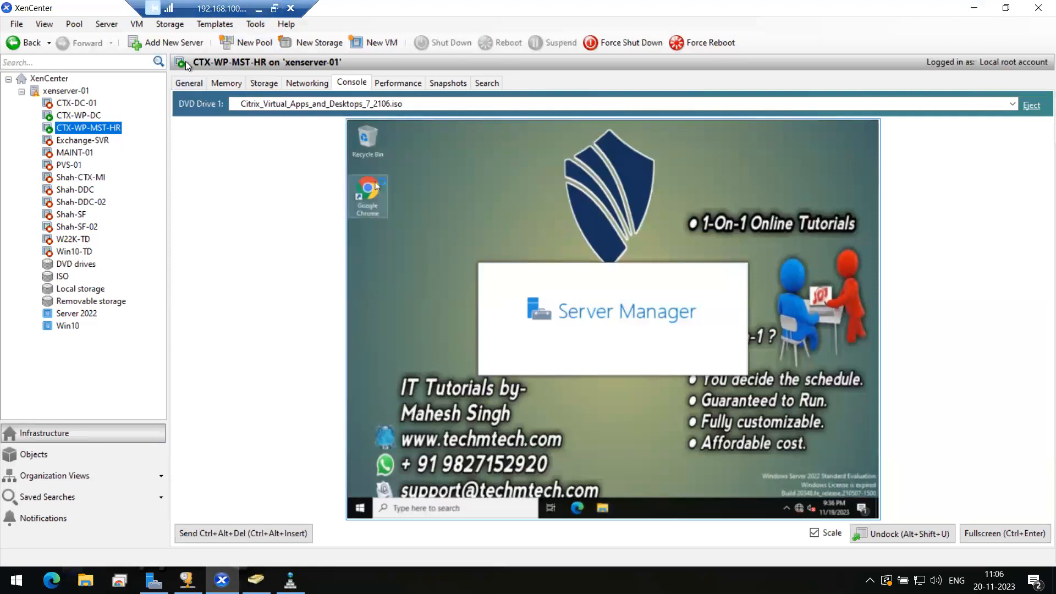
click(258, 9)
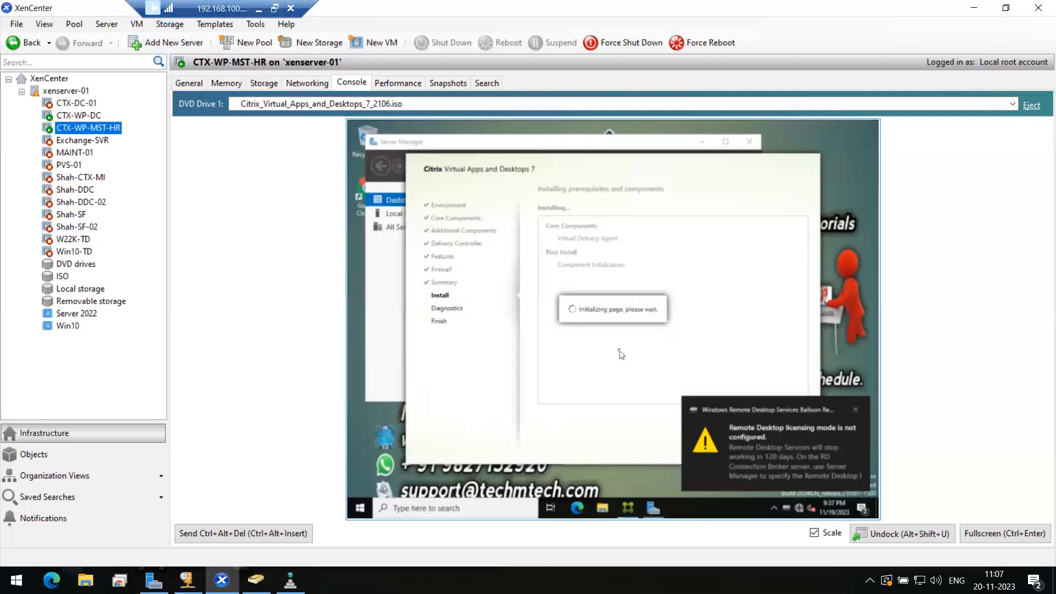
click(261, 9)
click(589, 577)
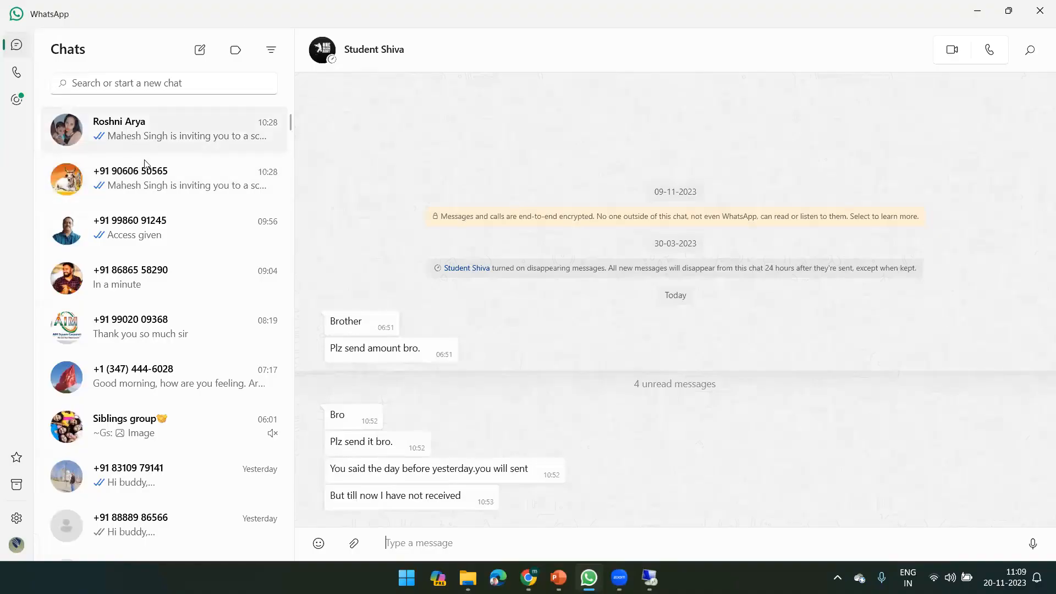
Step: View the chat with the Zoom meeting invitation, then minimize WhatsApp
click(147, 184)
click(127, 131)
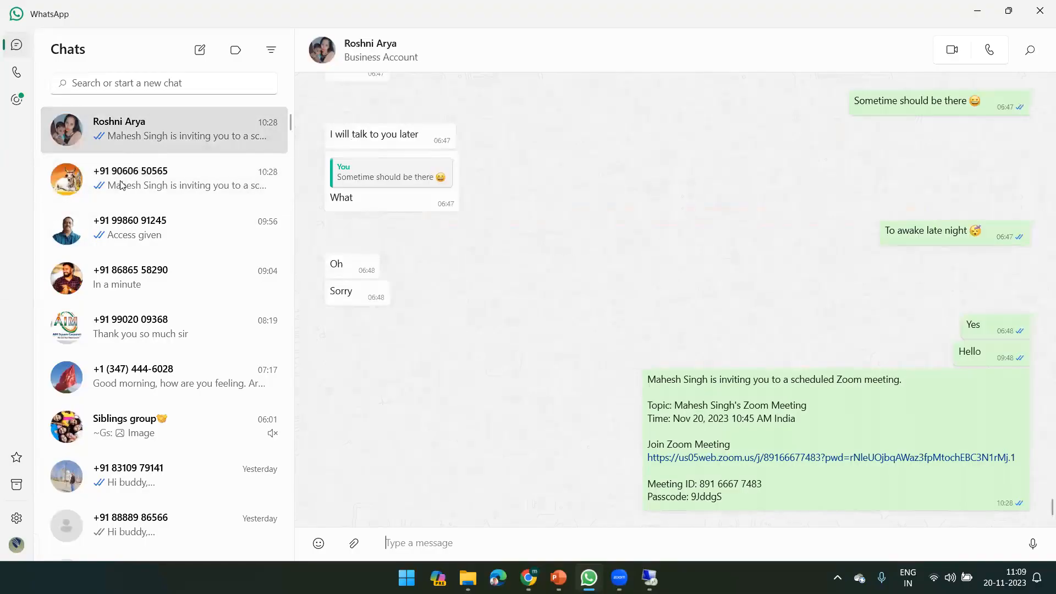
click(122, 185)
click(127, 135)
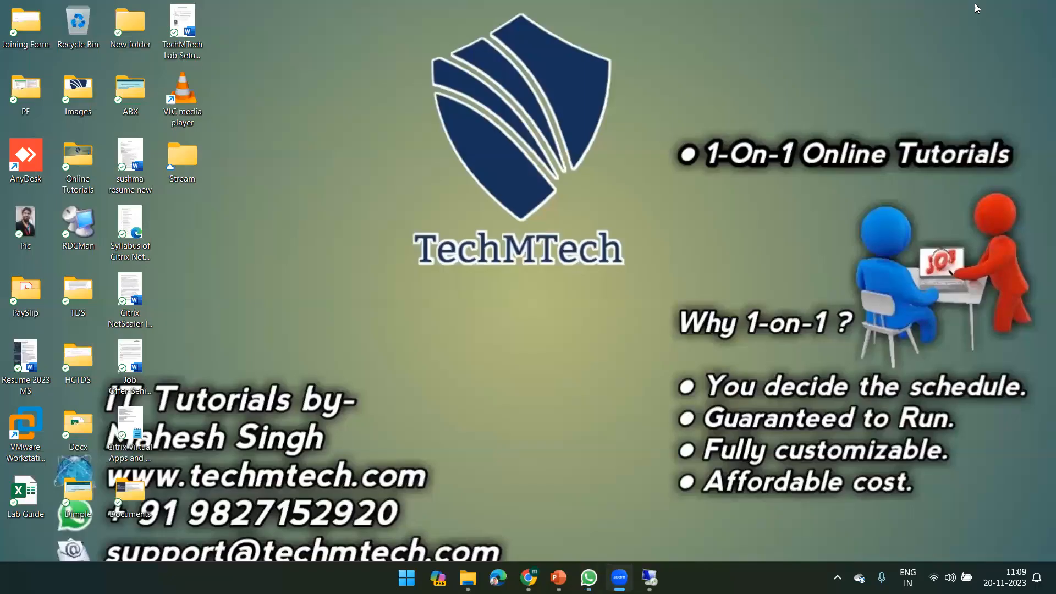
click(977, 10)
Step: Restore the remote session and show the VM console unscaled to follow the prerequisite installation
click(649, 577)
click(649, 577)
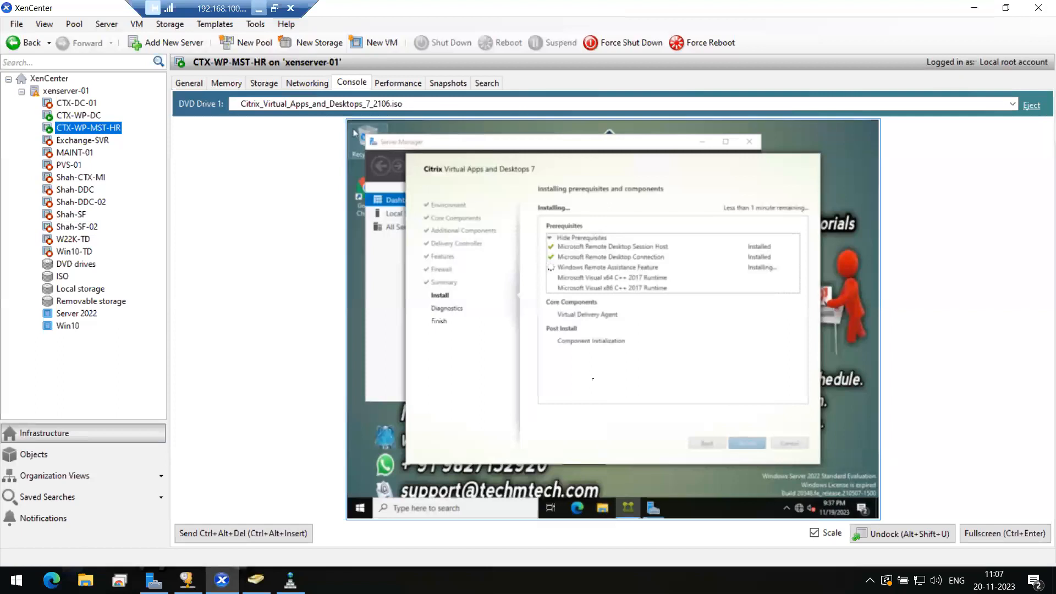
click(820, 536)
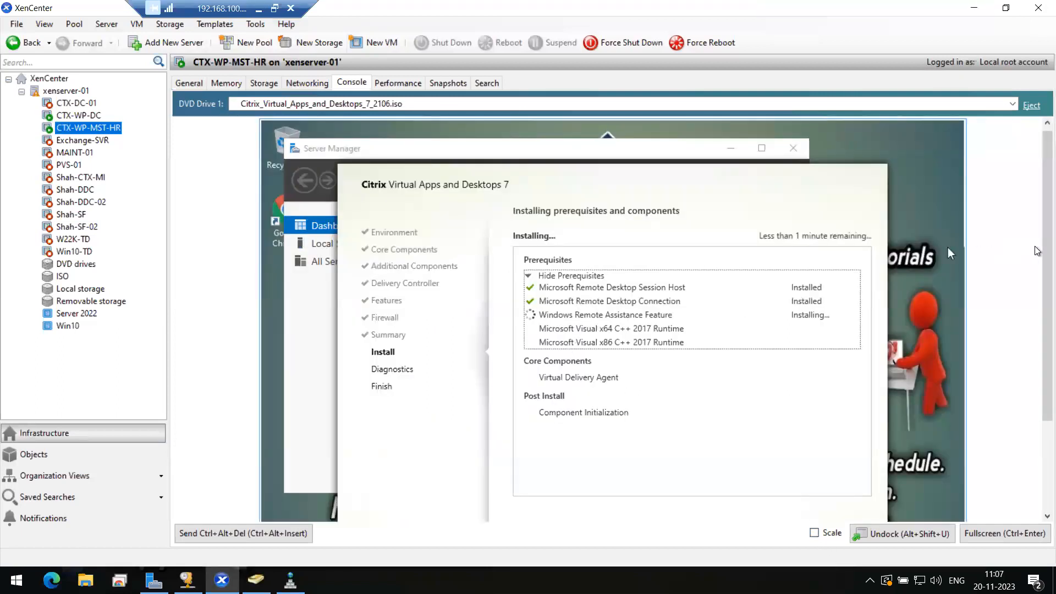
scroll(1036, 266, down, 1)
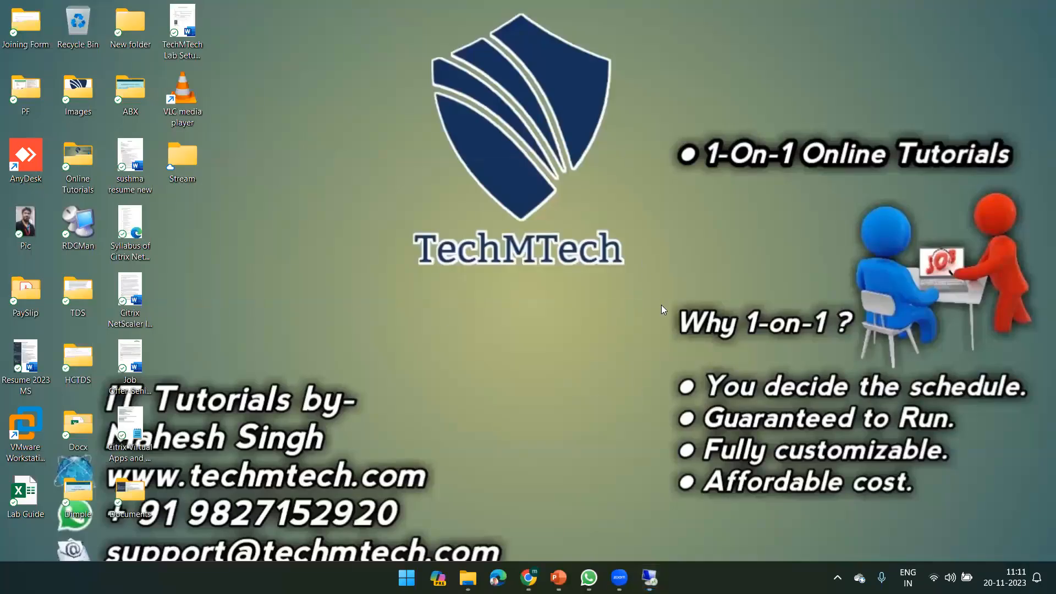
Step: Refresh the desktop, return to the remote XenCenter session, and scale the CTX-WP-MST-HR console to fit
right_click(724, 222)
click(753, 280)
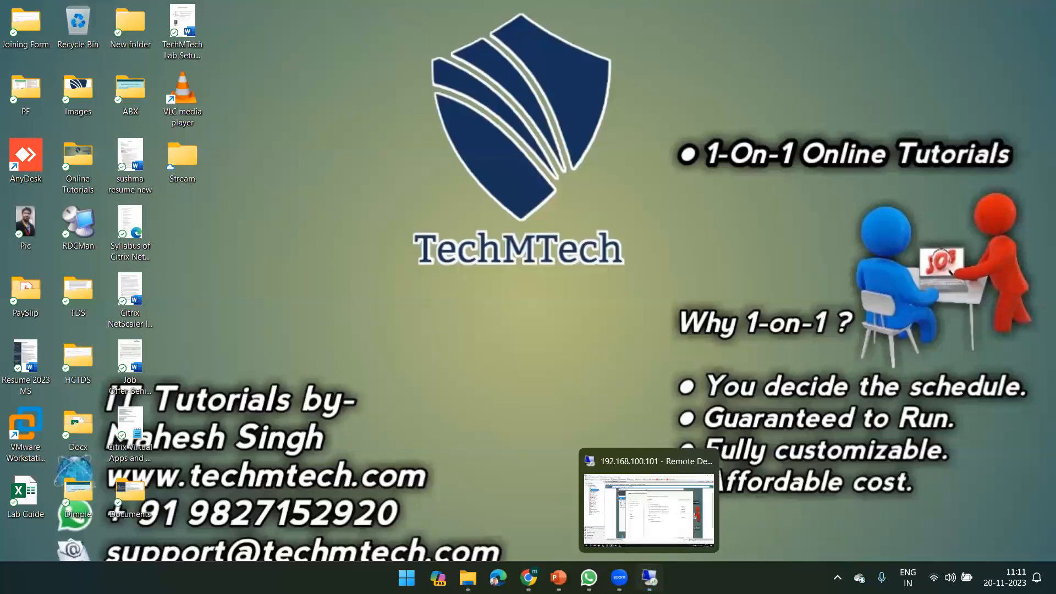
click(649, 578)
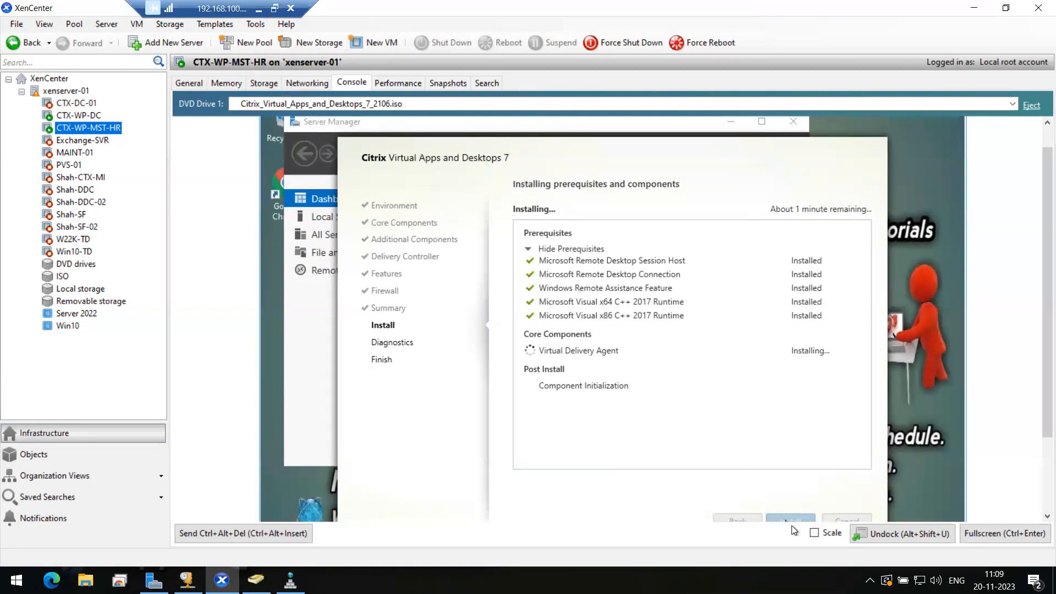
click(814, 533)
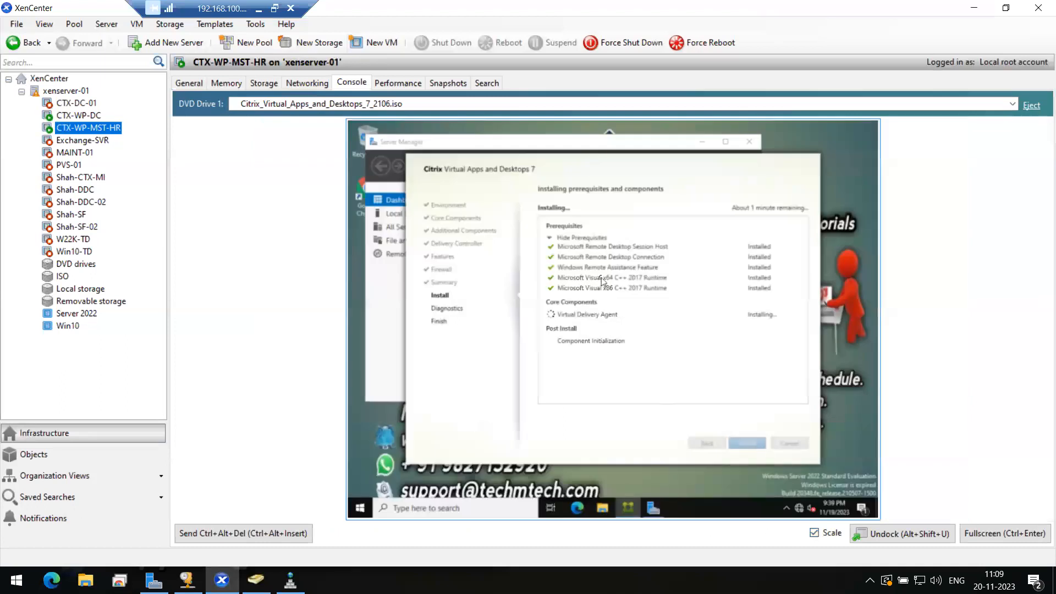
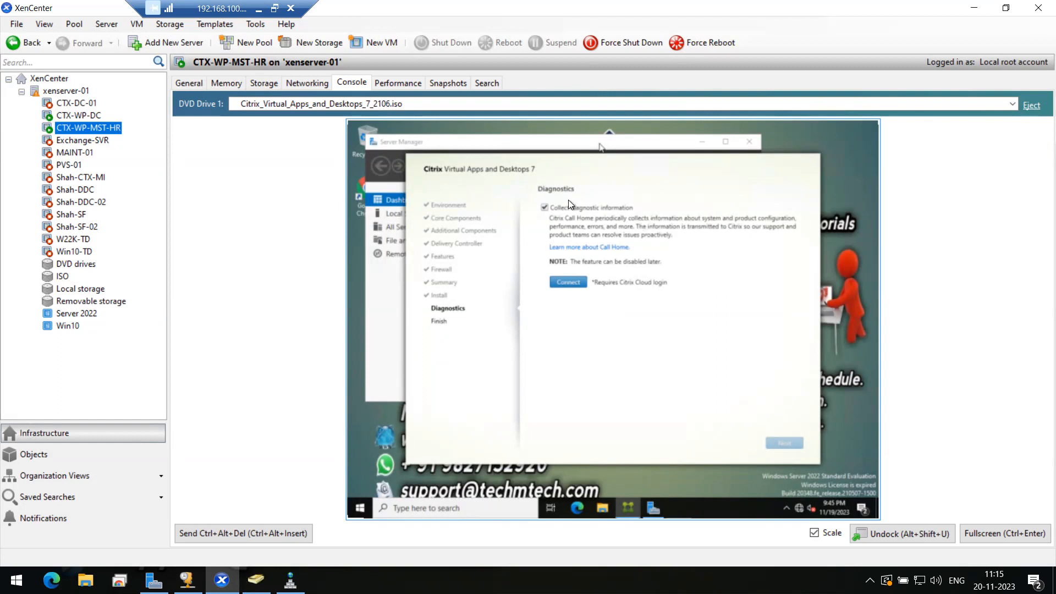
Step: Finish the VDA installation with diagnostic collection turned off, letting CTX-WP-MST-HR restart
click(557, 208)
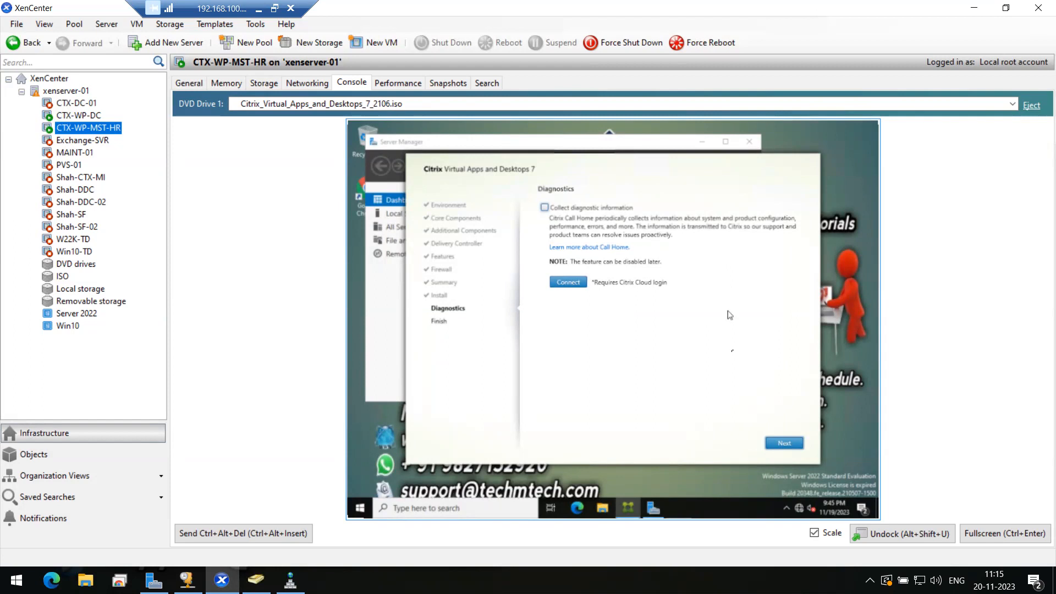
click(784, 445)
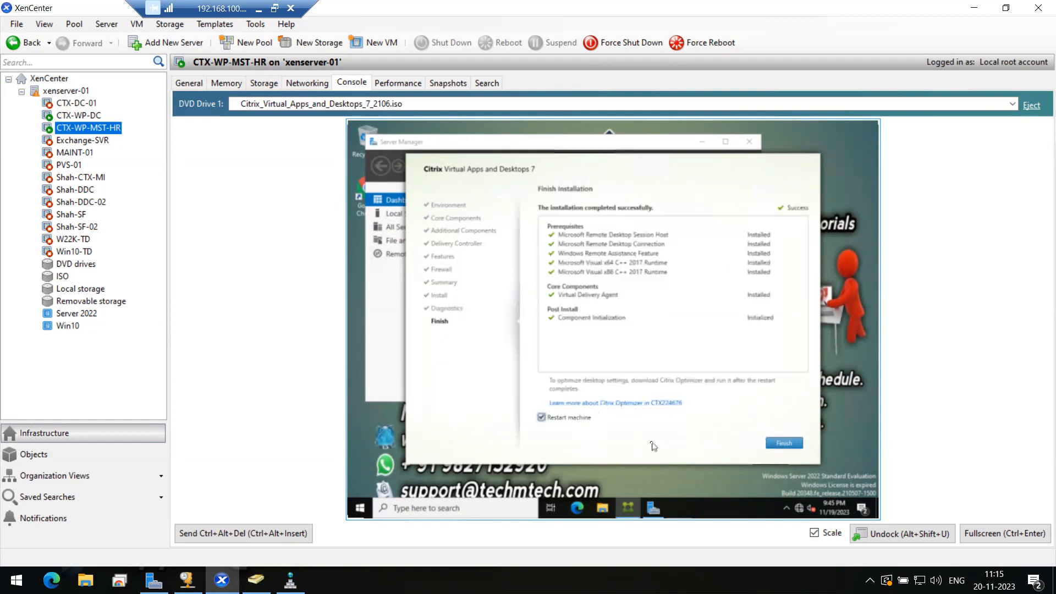
click(787, 450)
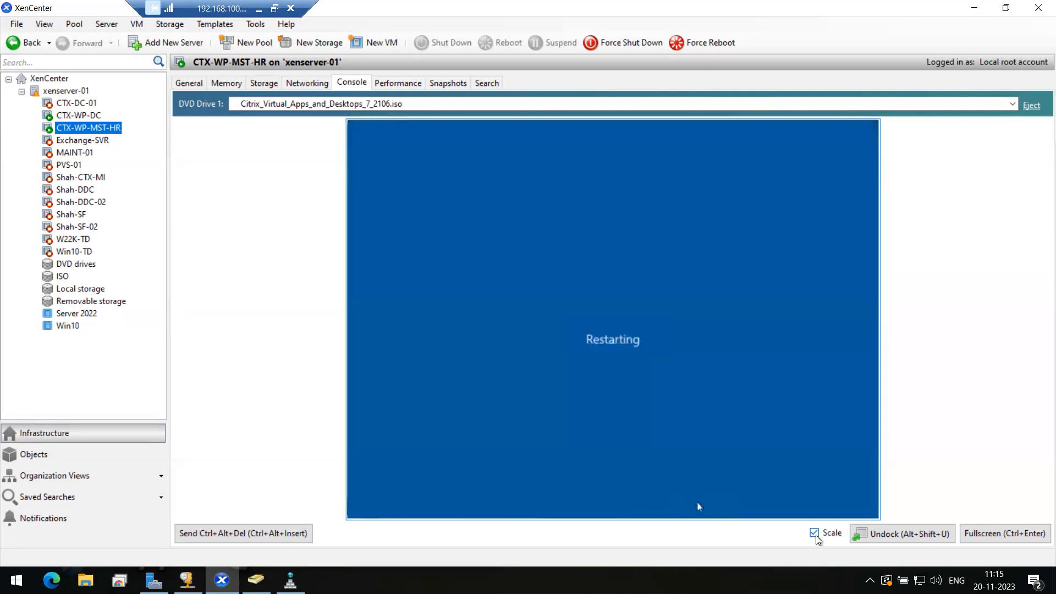
Step: Show the console unscaled and wait for CTX-WP-MST-HR to reboot to its Windows lock screen
click(815, 533)
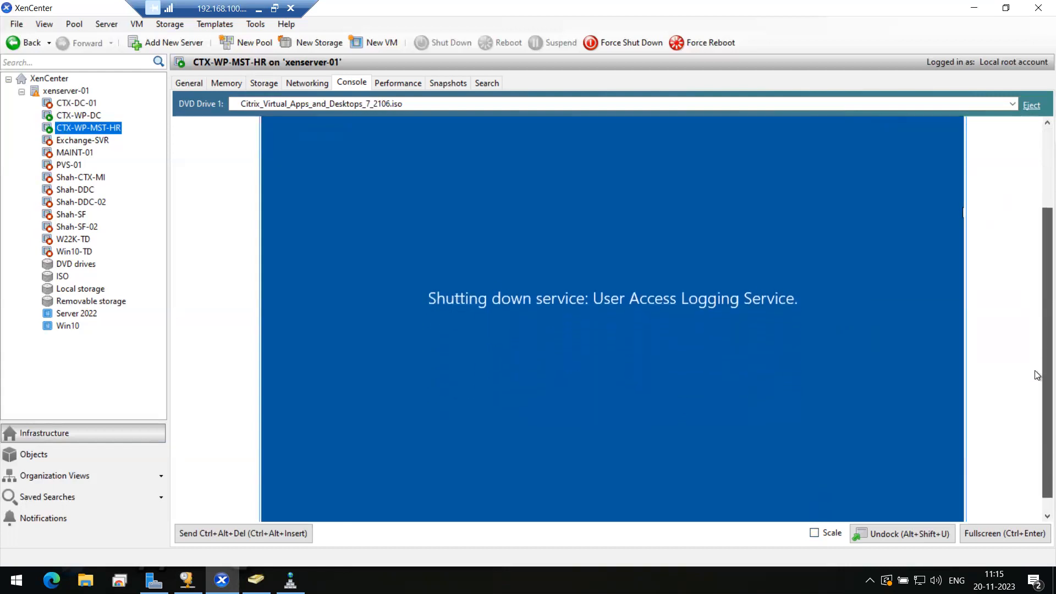
scroll(1037, 275, down, 3)
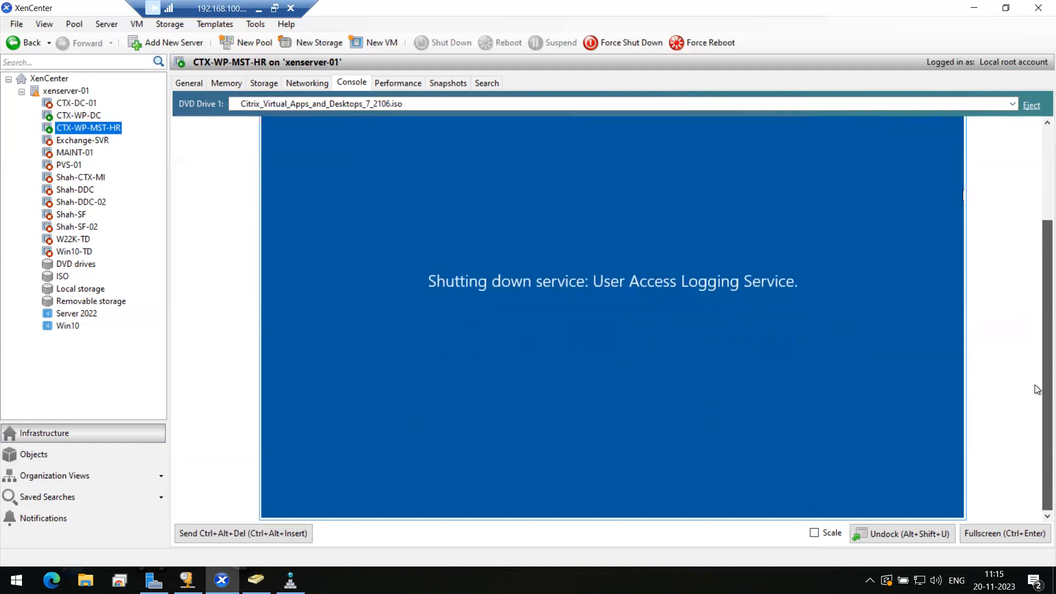
scroll(1037, 357, up, 3)
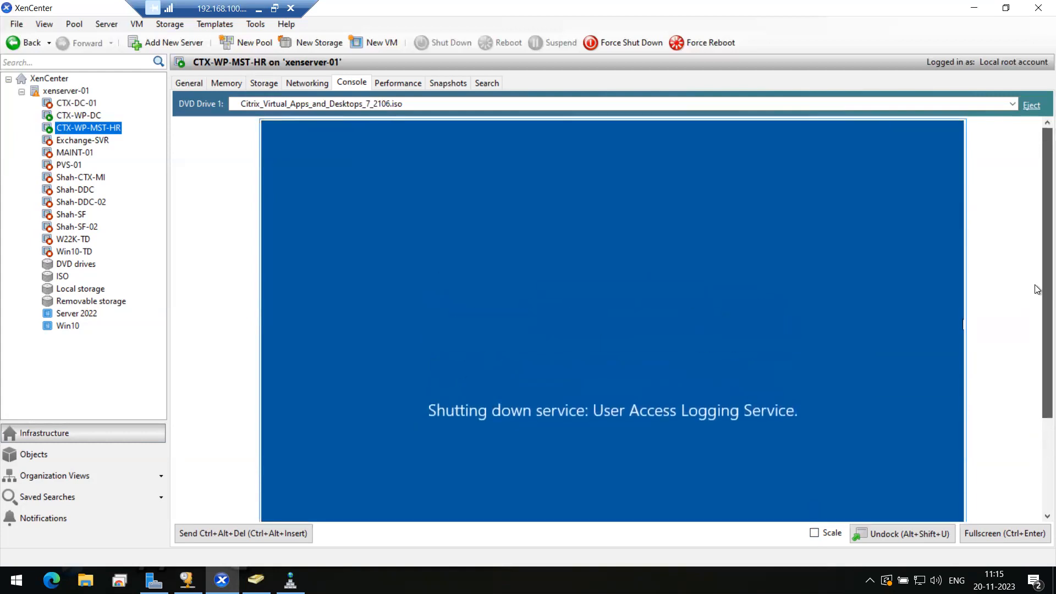
scroll(1038, 330, down, 2)
scroll(1038, 380, down, 1)
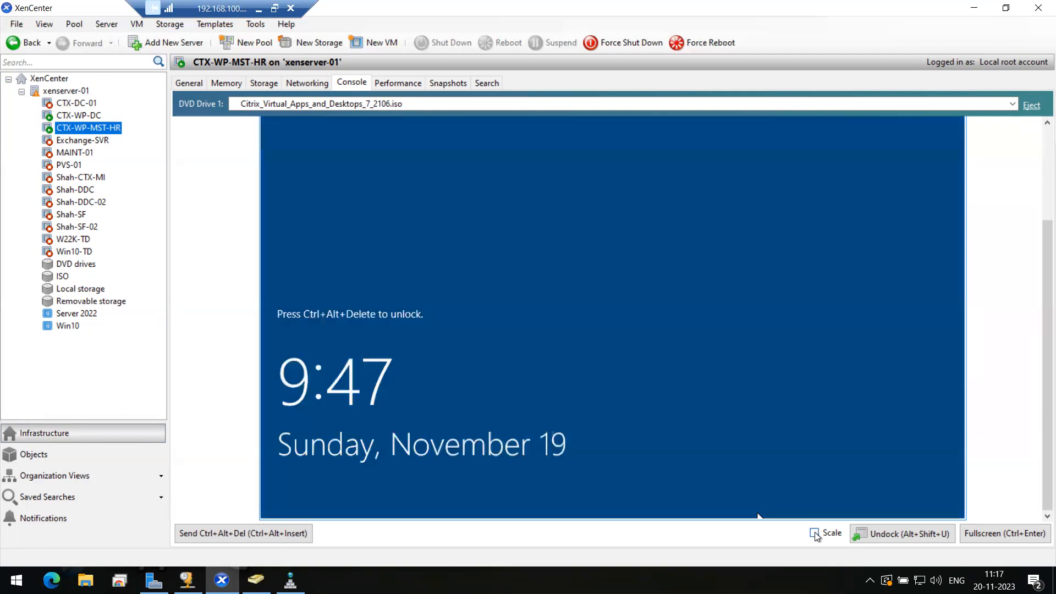
Step: Fit the console back in the pane, send Ctrl+Alt+Del and accept the sign-in notice
click(814, 532)
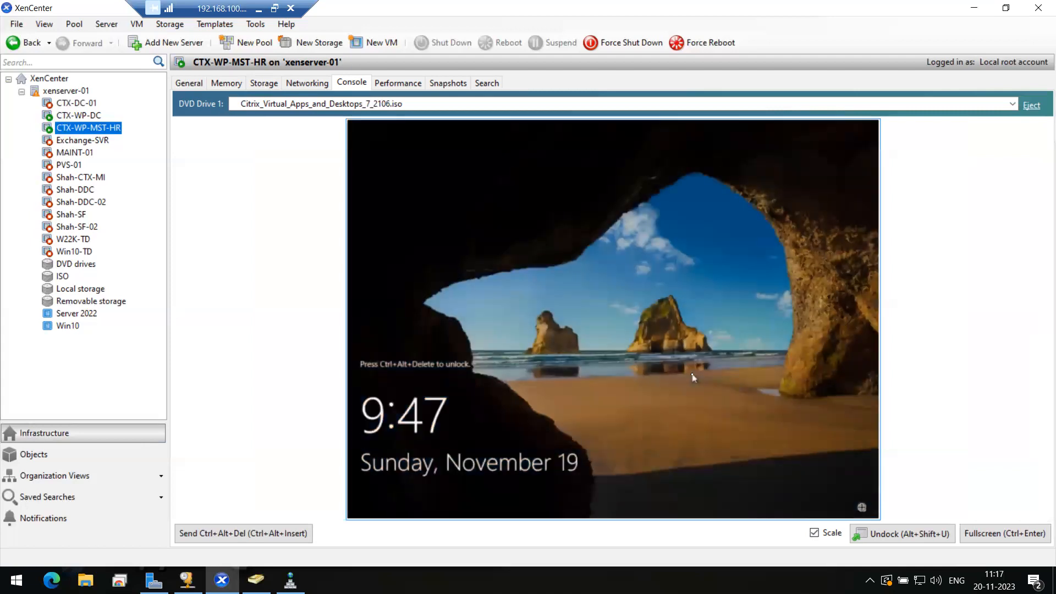
click(273, 534)
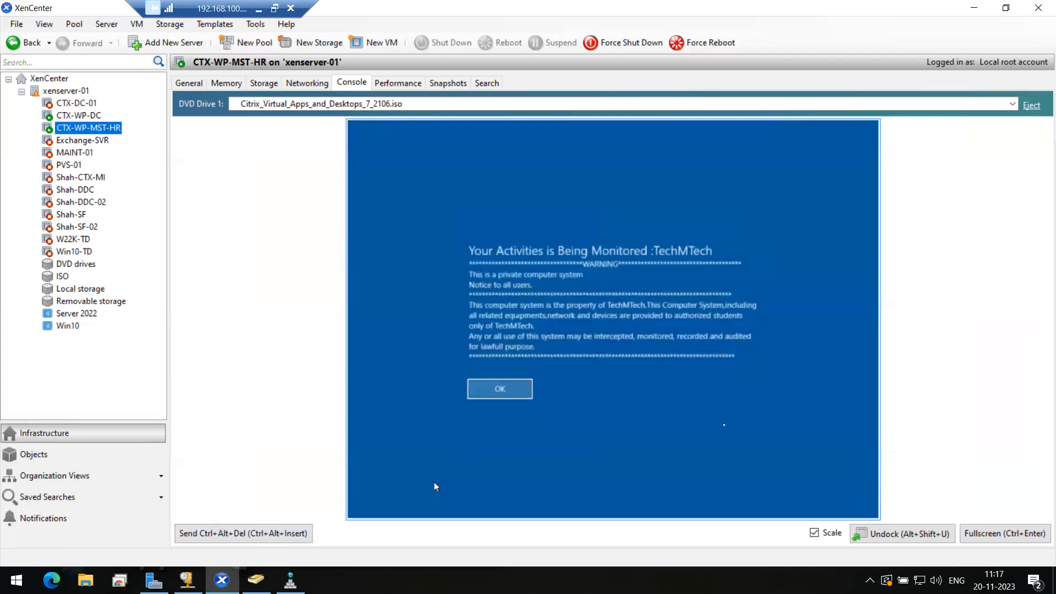
click(492, 397)
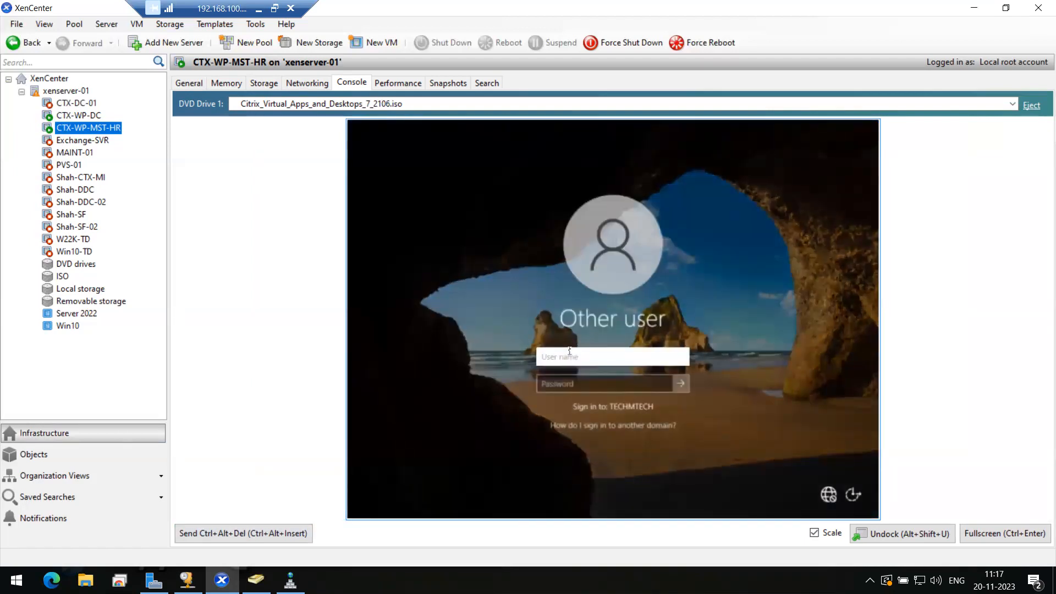
Step: Enter the domain user name and password, fixing a typo, and sign in to CTX-WP-MST-HR
click(567, 356)
text(ms185426)
key(Tab)
text(********)
key(BackSpace)
key(BackSpace)
key(BackSpace)
key(BackSpace)
key(BackSpace)
key(BackSpace)
key(BackSpace)
key(BackSpace)
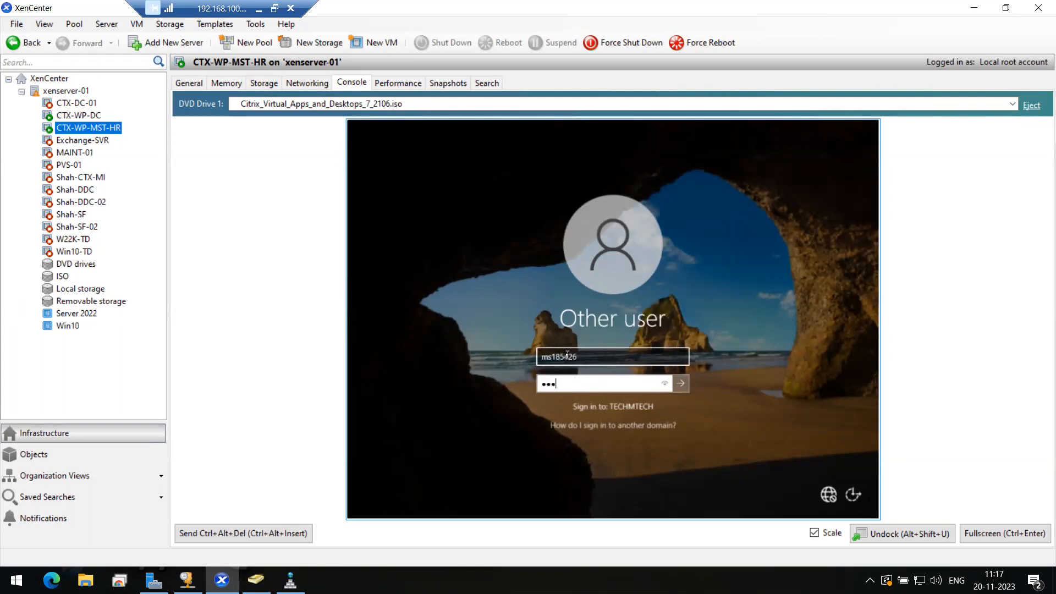
text(*********)
key(Return)
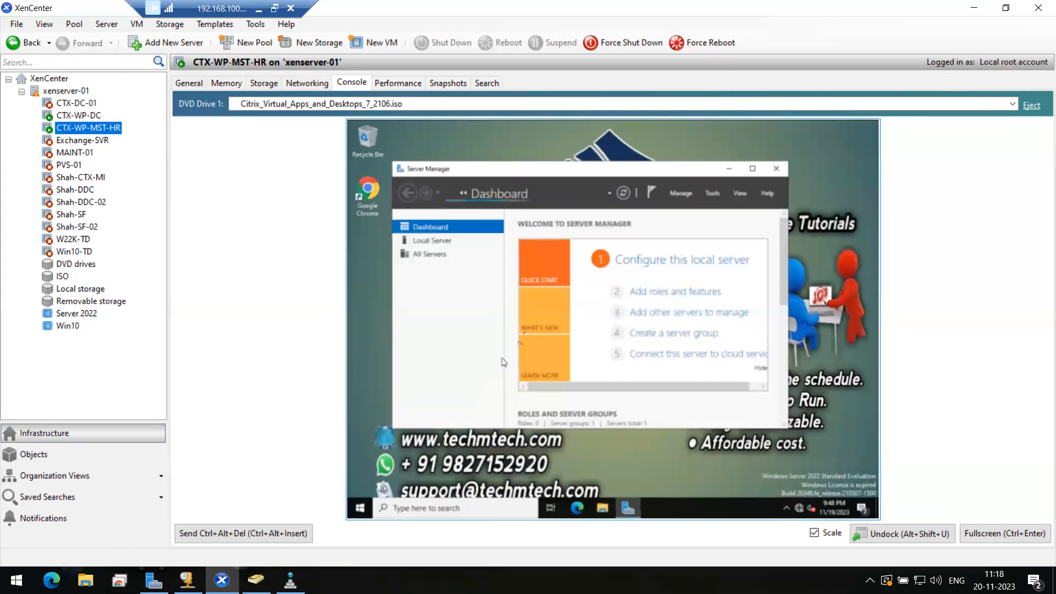
Step: Maximize Server Manager, shut down CTX-WP-MST-HR from the Start menu, then select the Server 2022 template
click(752, 171)
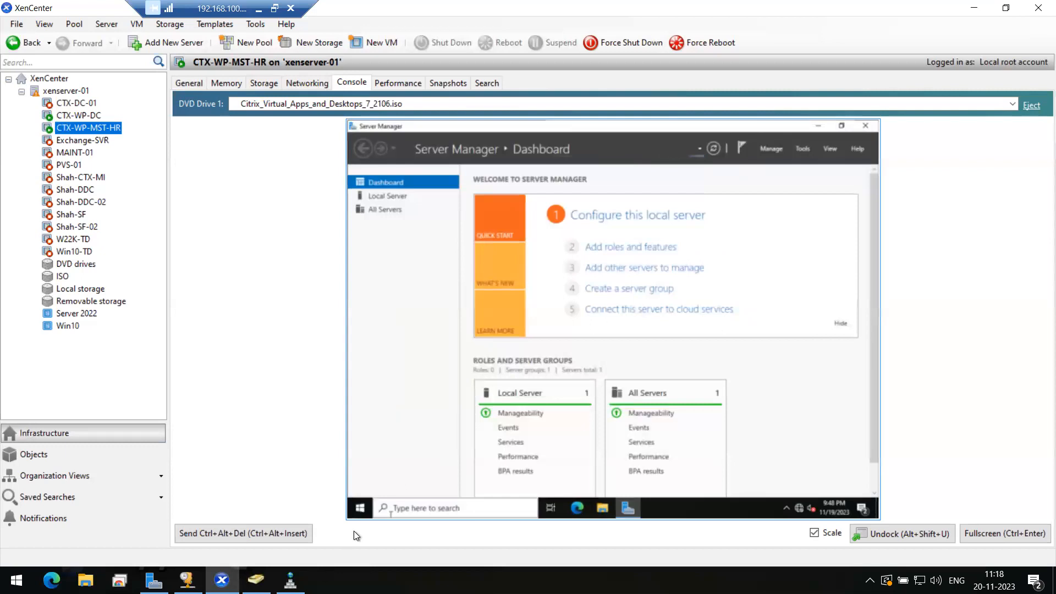
click(361, 509)
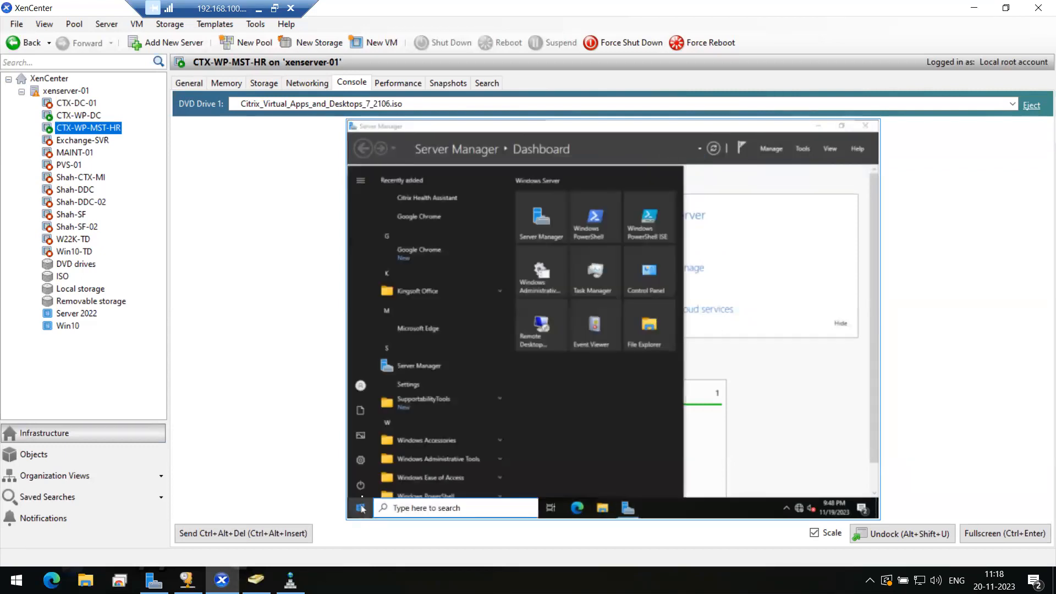
click(361, 486)
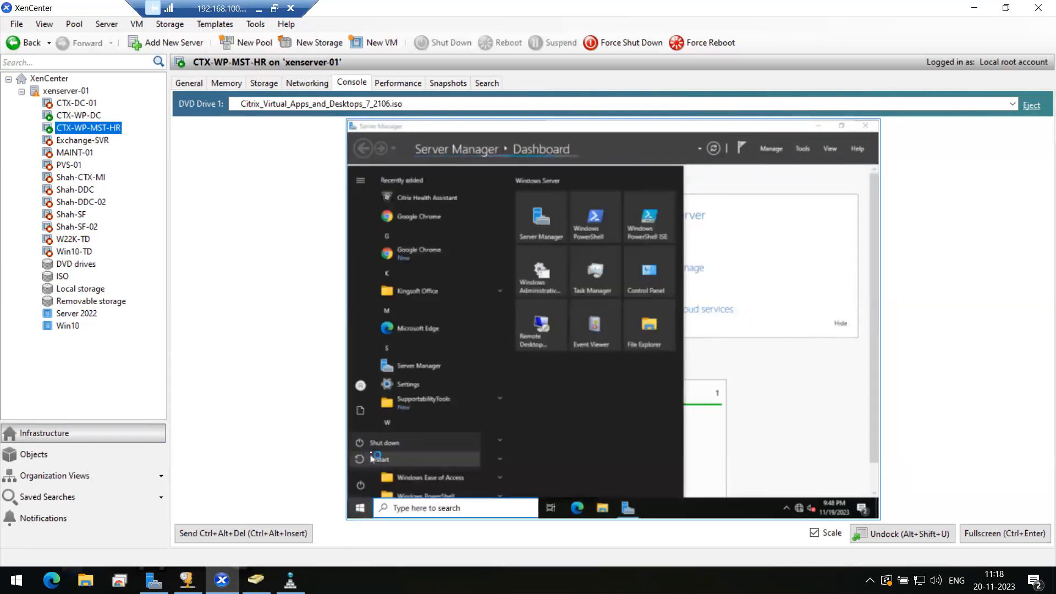
click(379, 443)
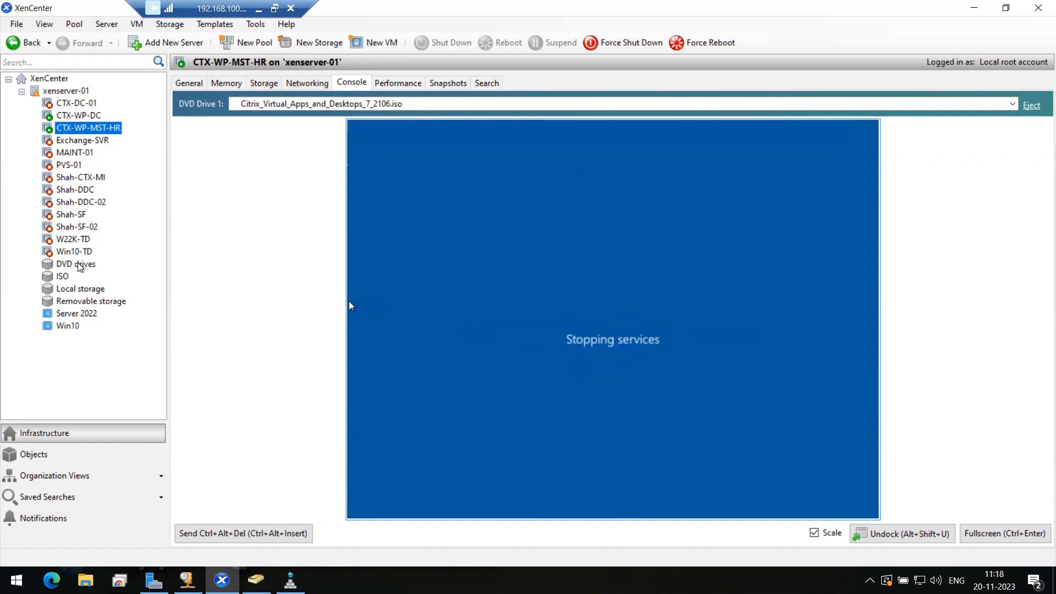
click(77, 314)
Step: Dismiss the Server 2022 template's menu and bring CTX-WP-DC's console to its sign-in screen
right_click(78, 315)
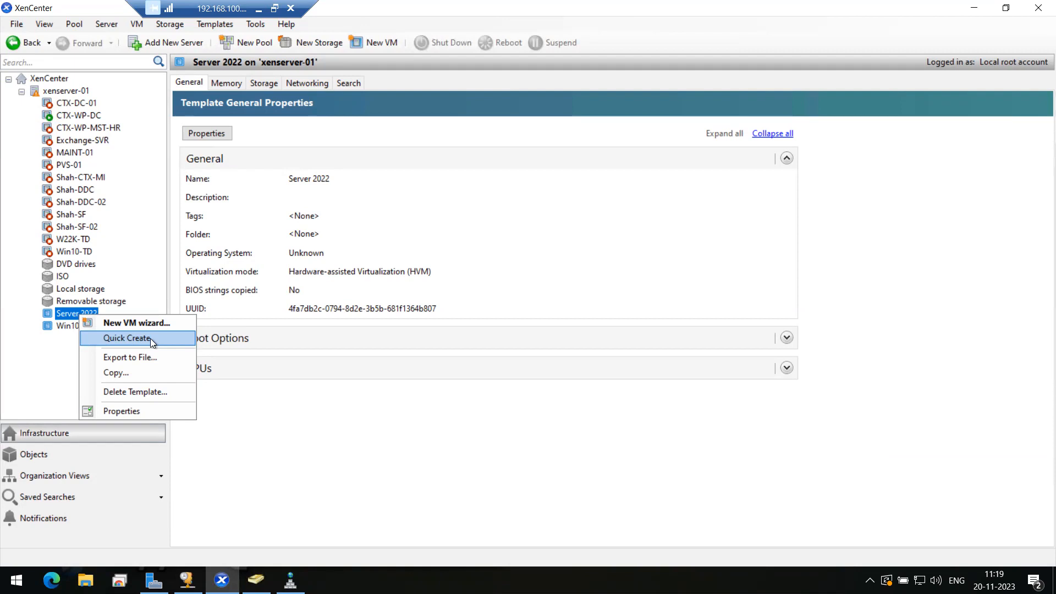
click(8, 347)
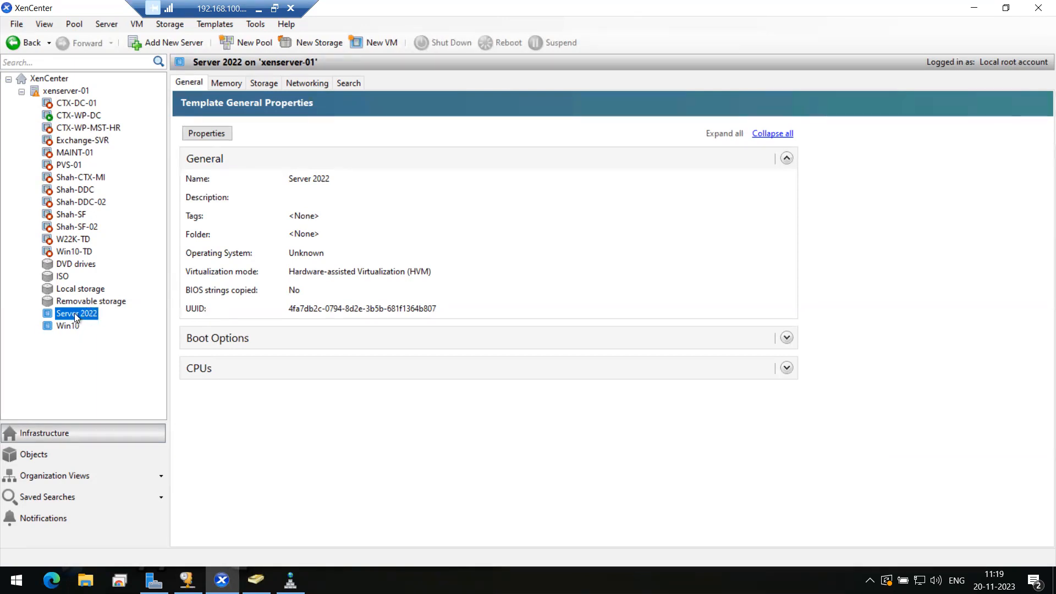
click(78, 115)
click(261, 529)
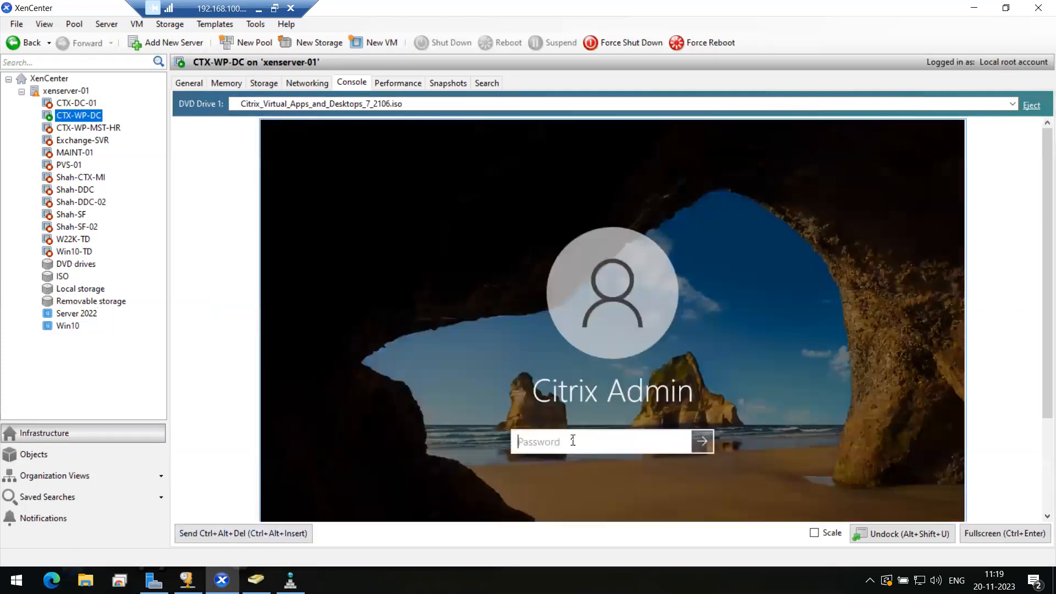
Step: Sign in to CTX-WP-DC with the admin password, retrying after the first attempt fails
text(••••••••)
key(Return)
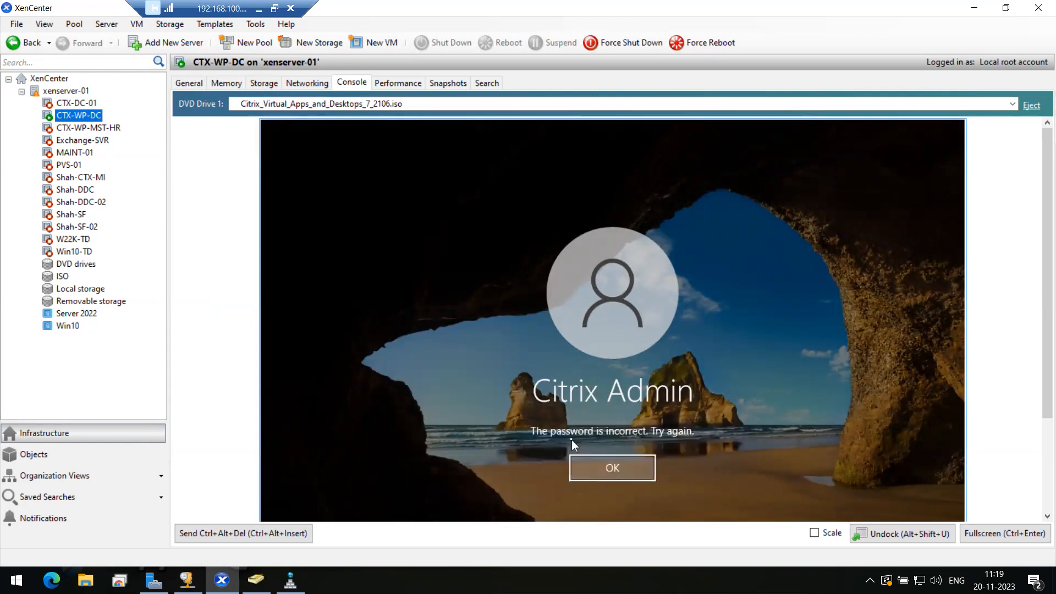
click(572, 440)
text(•••••••••)
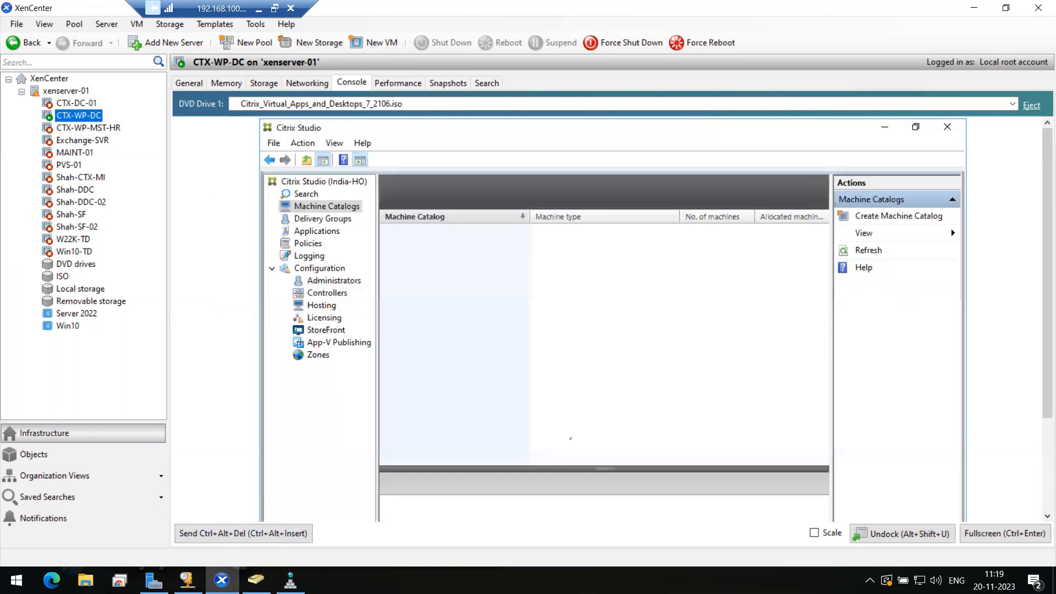
Step: In Citrix Studio, open Machine Catalogs and check the empty list's context menu twice
click(317, 218)
click(314, 208)
right_click(560, 269)
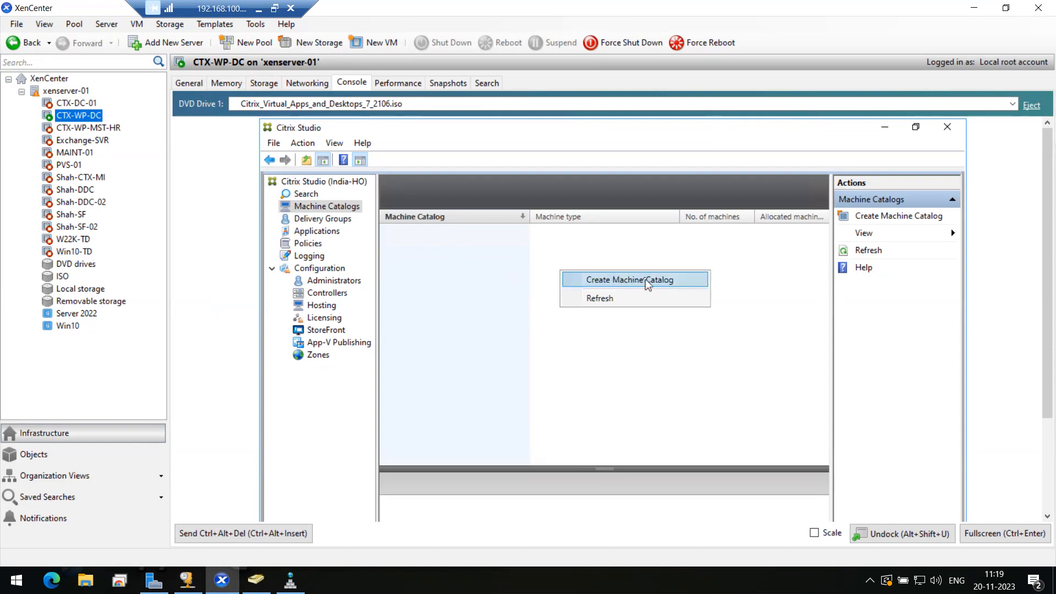
click(721, 255)
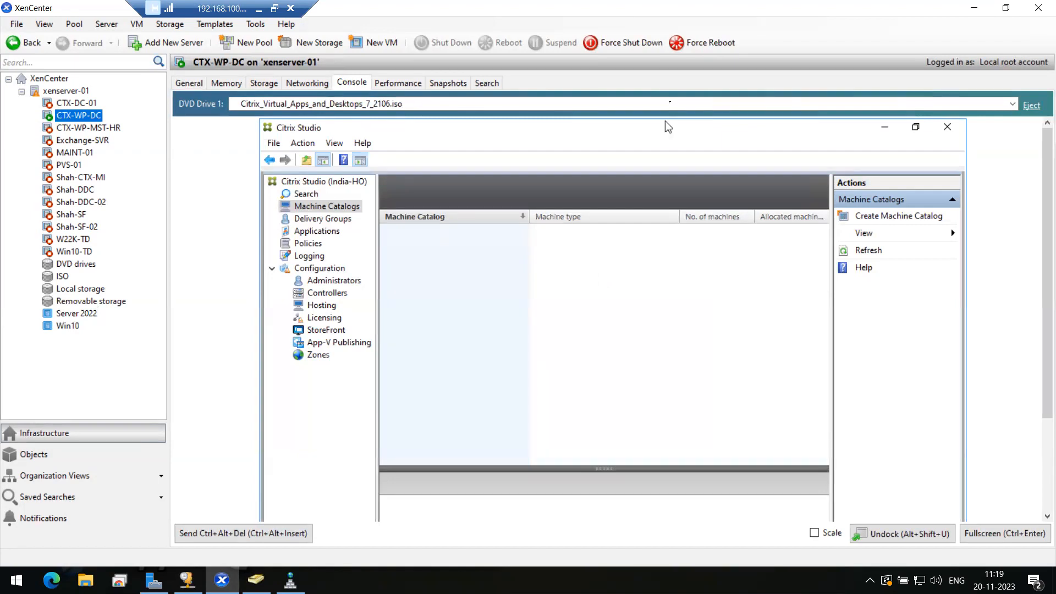
right_click(557, 270)
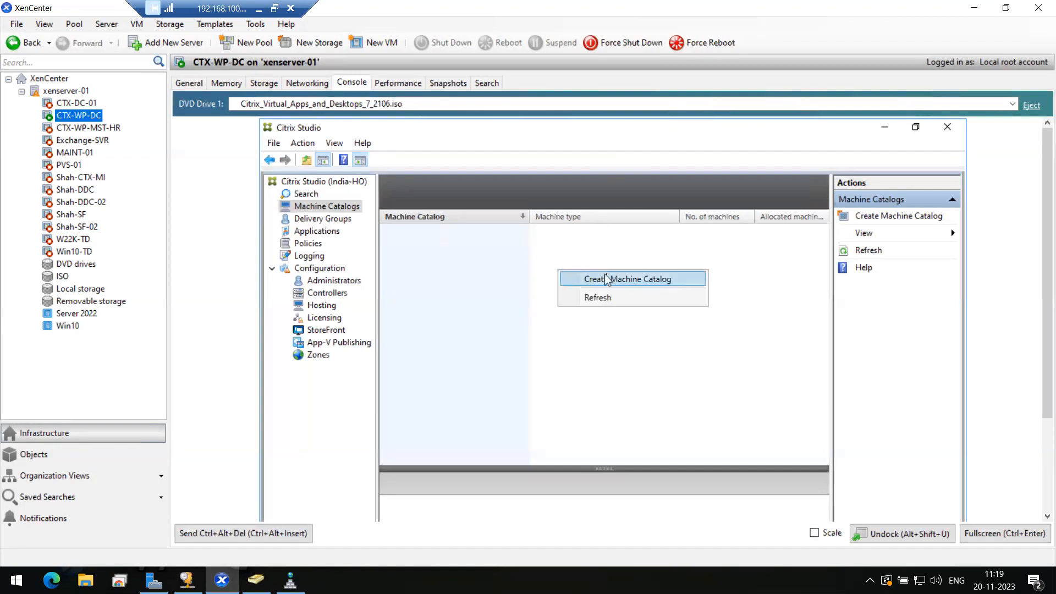
click(544, 260)
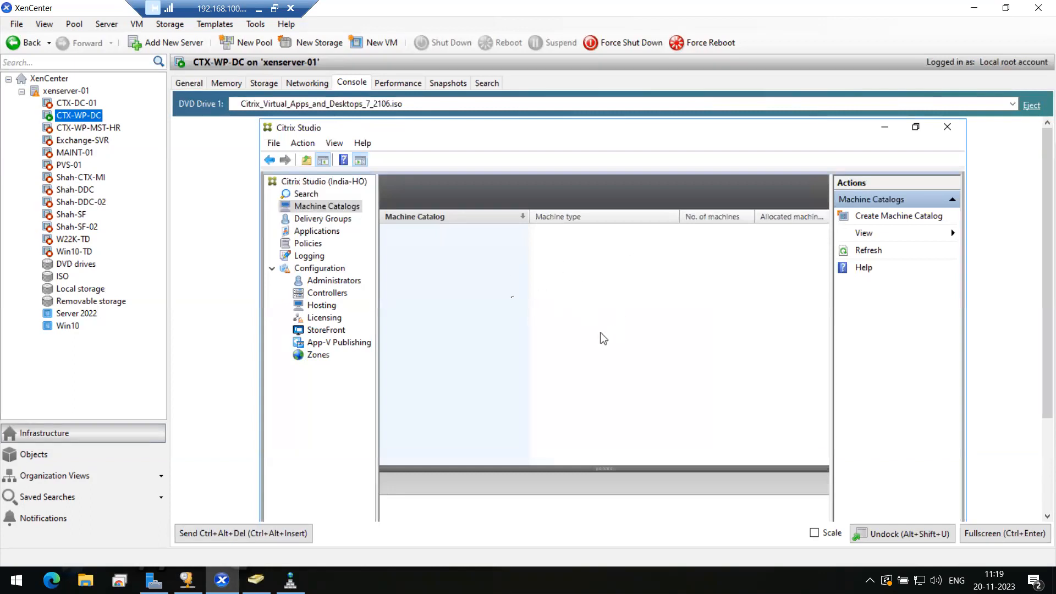